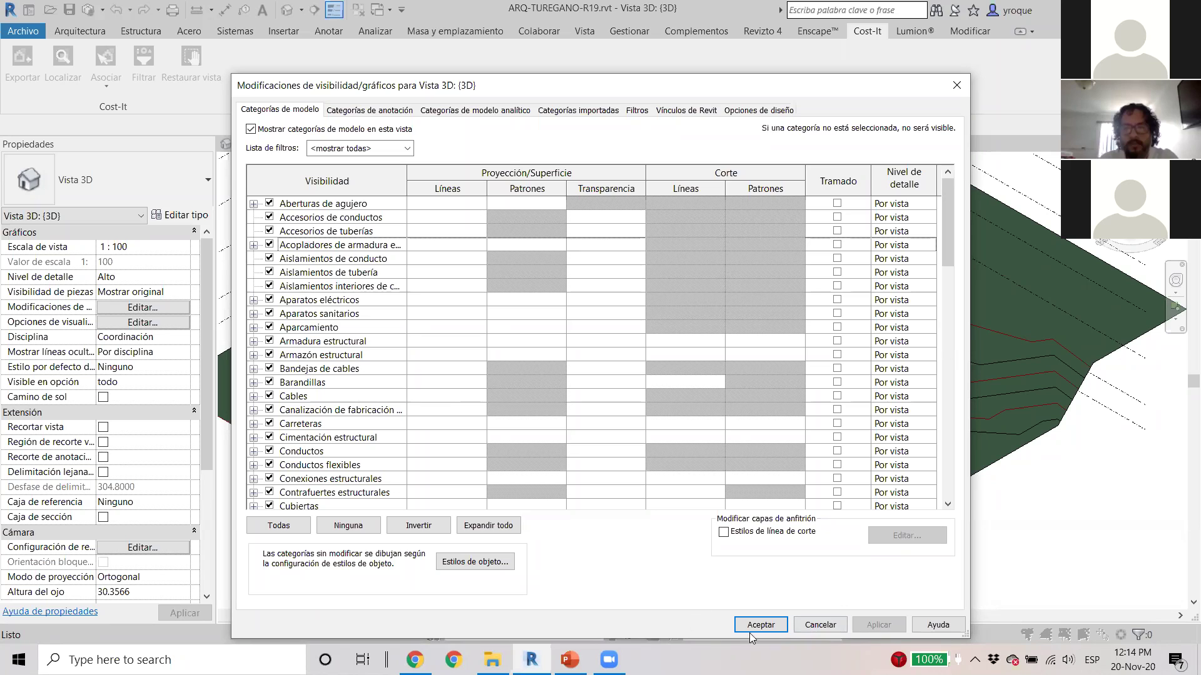
Step: Accept the visibility and graphics overrides of the {3D} view
click(760, 625)
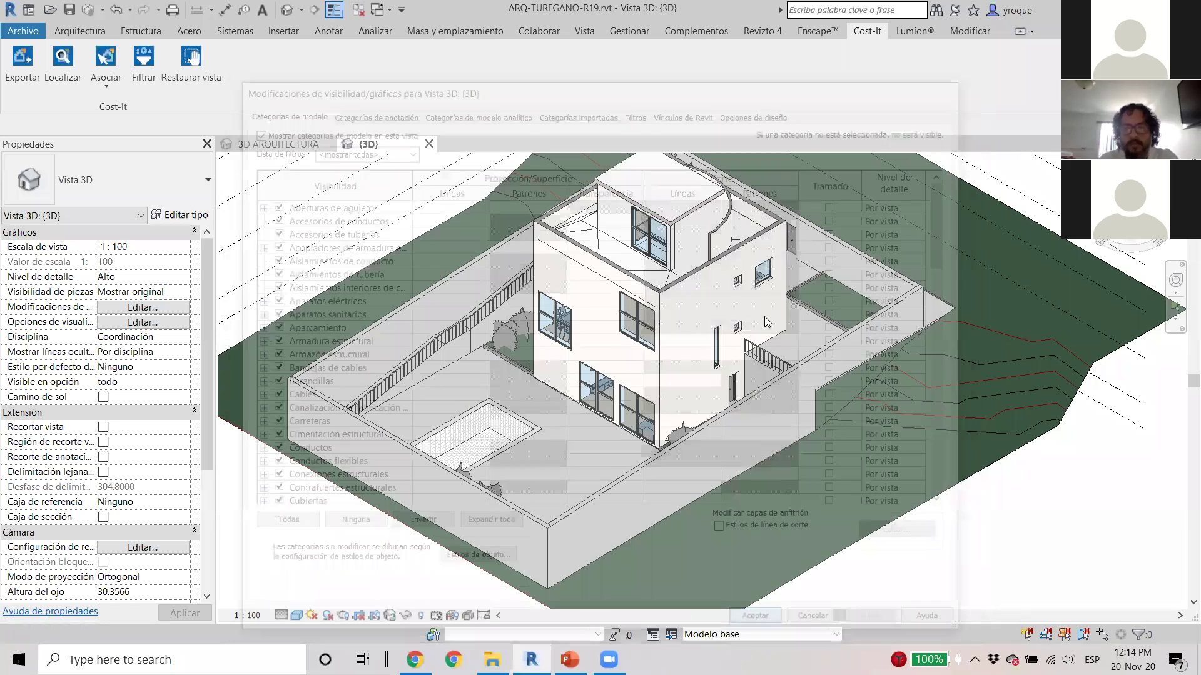
drag(772, 375, 836, 341)
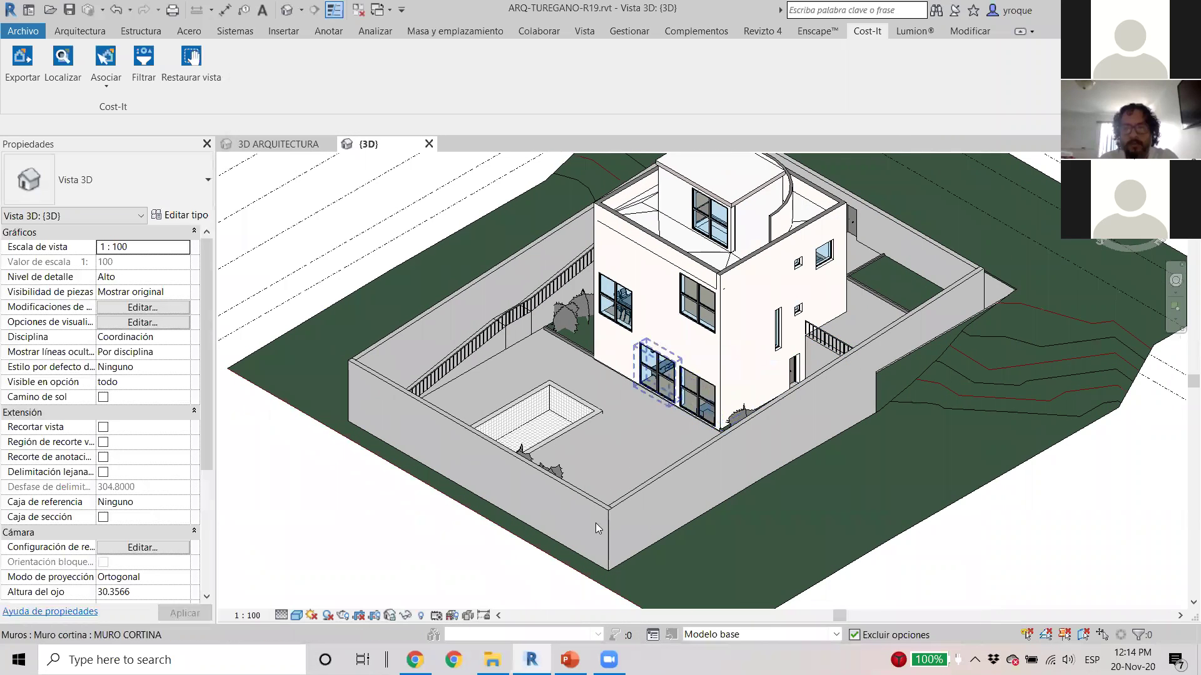
scroll(596, 520, down, 1)
drag(597, 496, 575, 602)
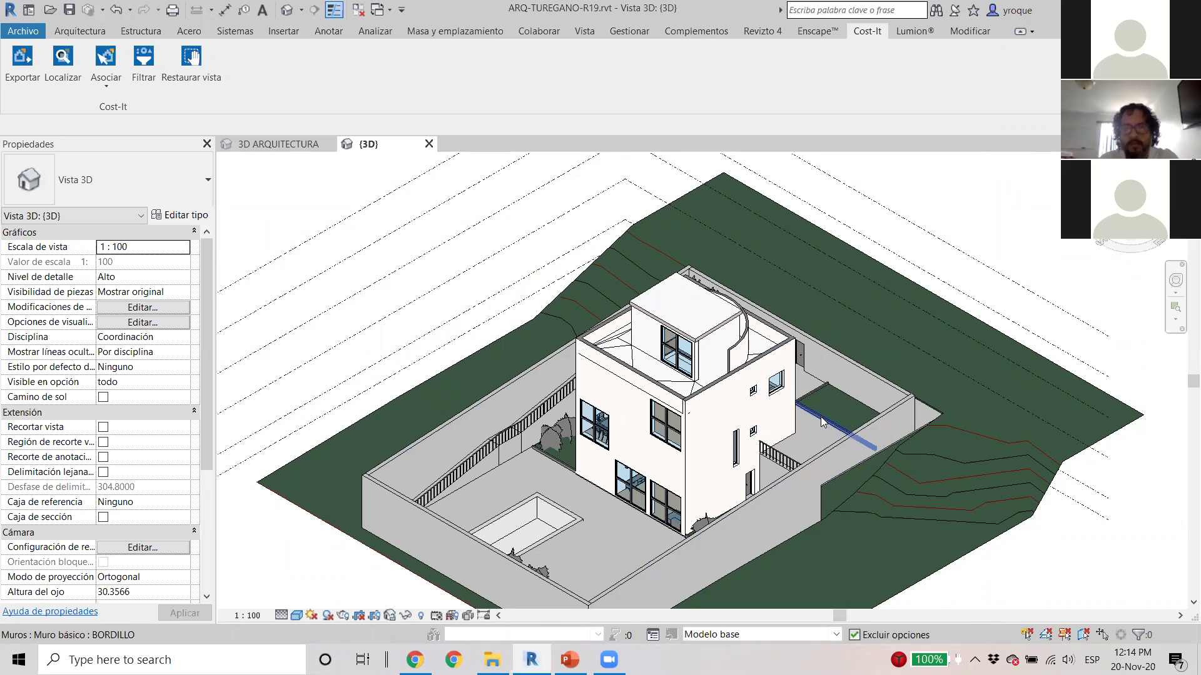
drag(904, 472, 877, 376)
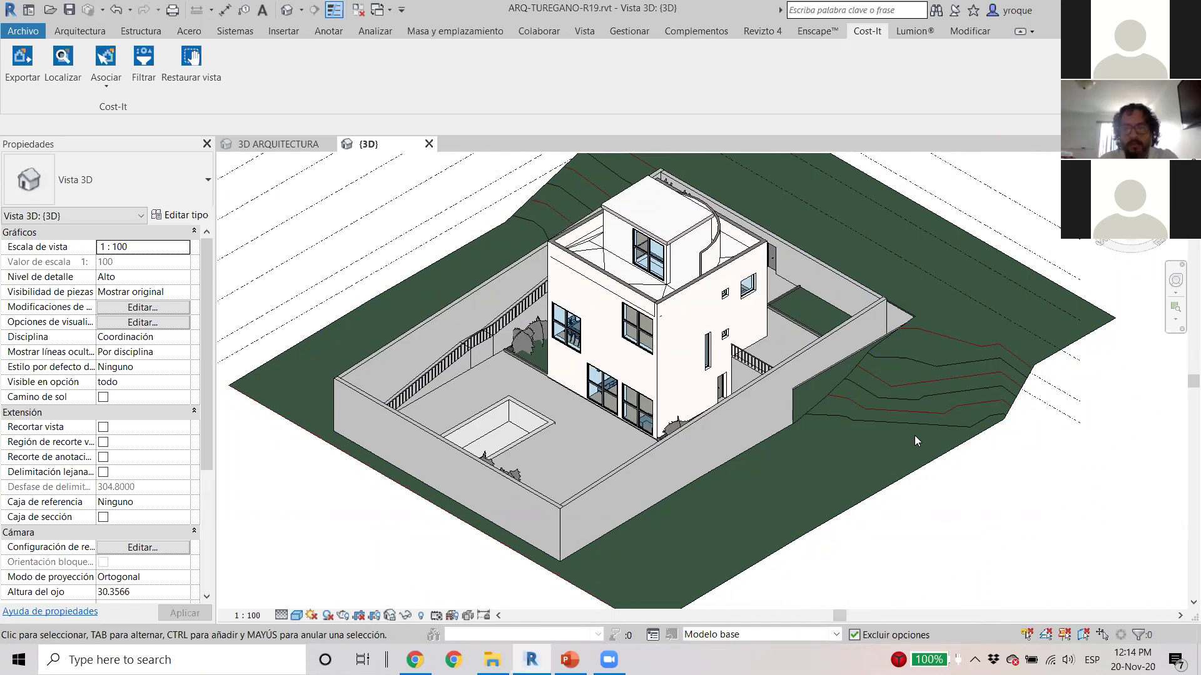
Step: Review the Cost-It export statistics and coding options for the whole model, closing the exporter without exporting
click(17, 63)
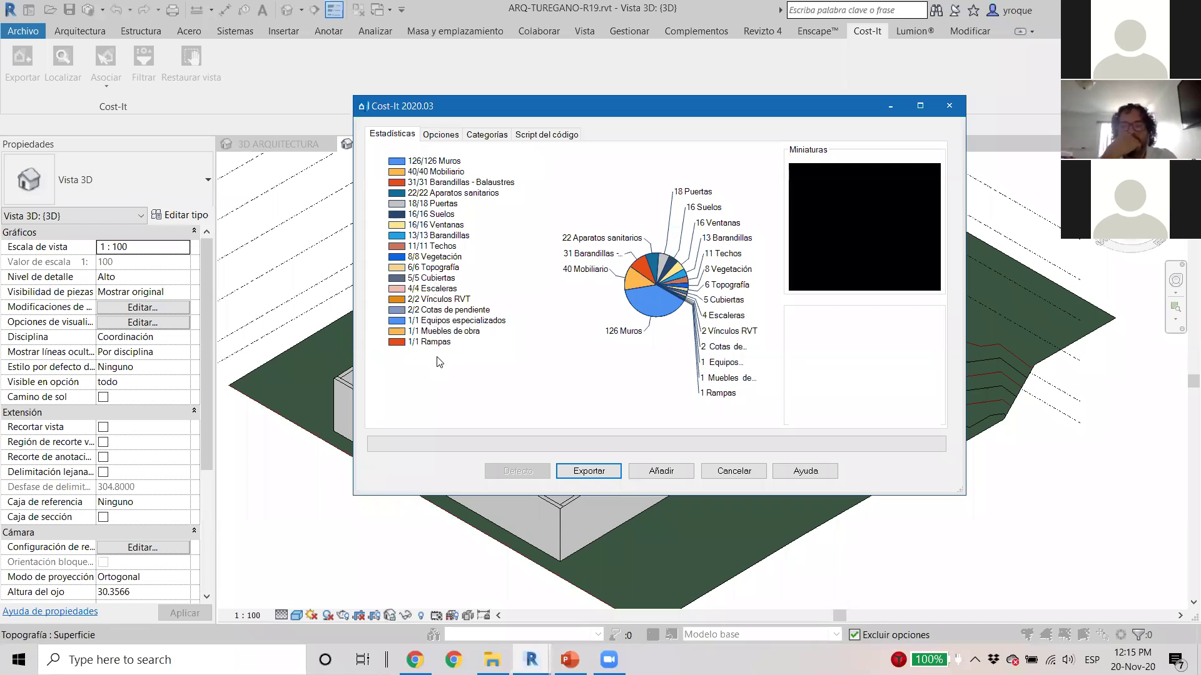
click(454, 138)
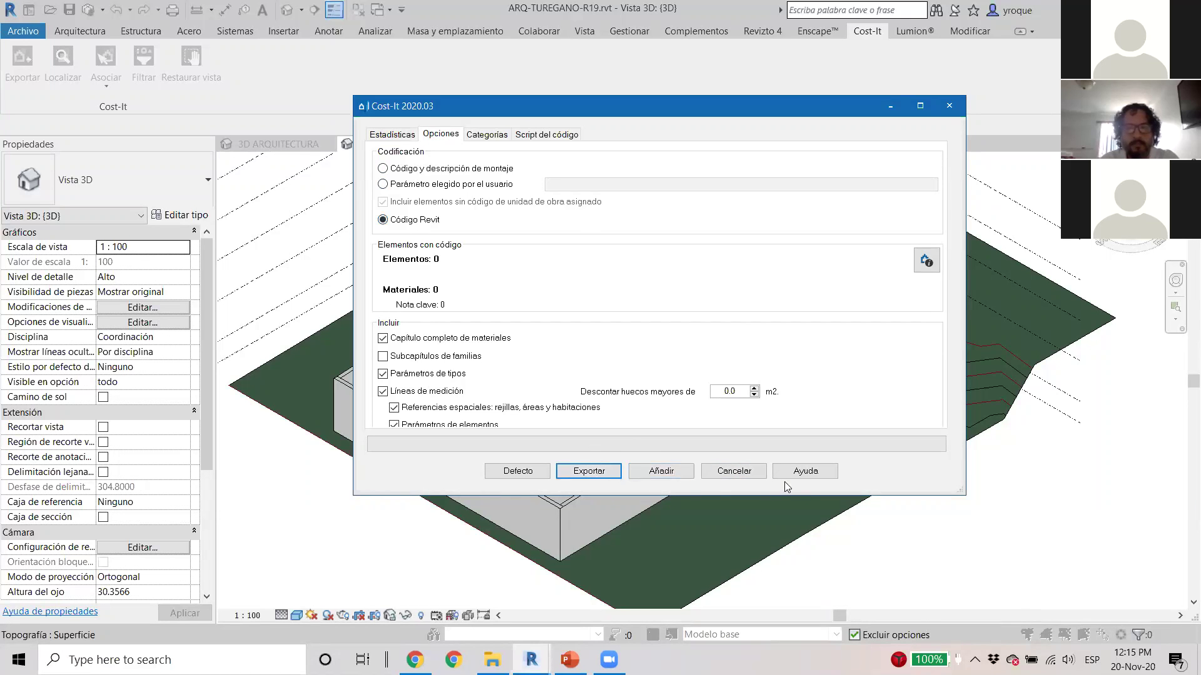
click(733, 471)
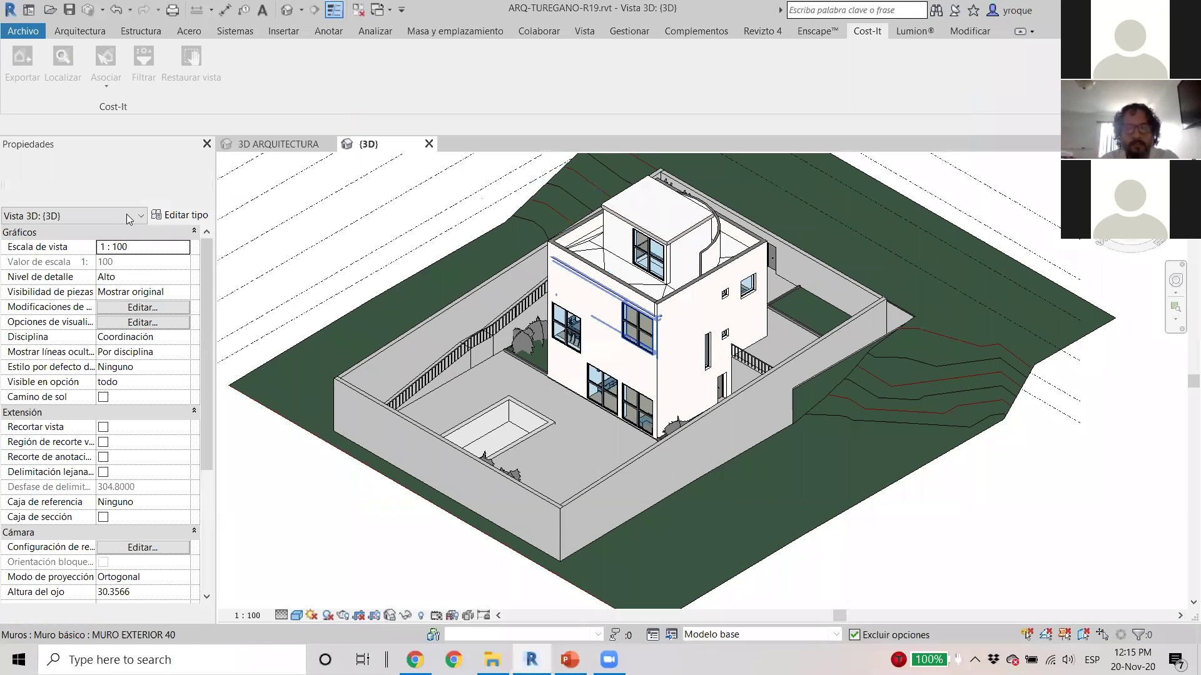
Step: Inspect the identity data fields in the type properties of the 140 x 140 cm window on PLANTA 2, leaving them unchanged
click(748, 288)
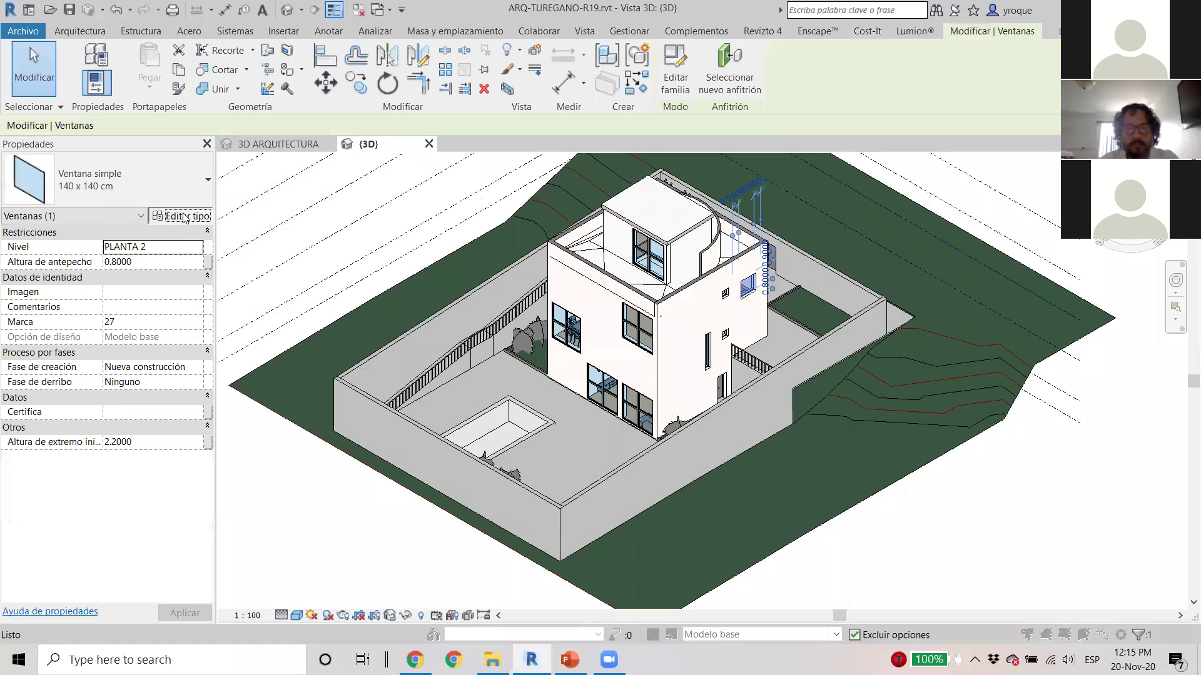
click(185, 217)
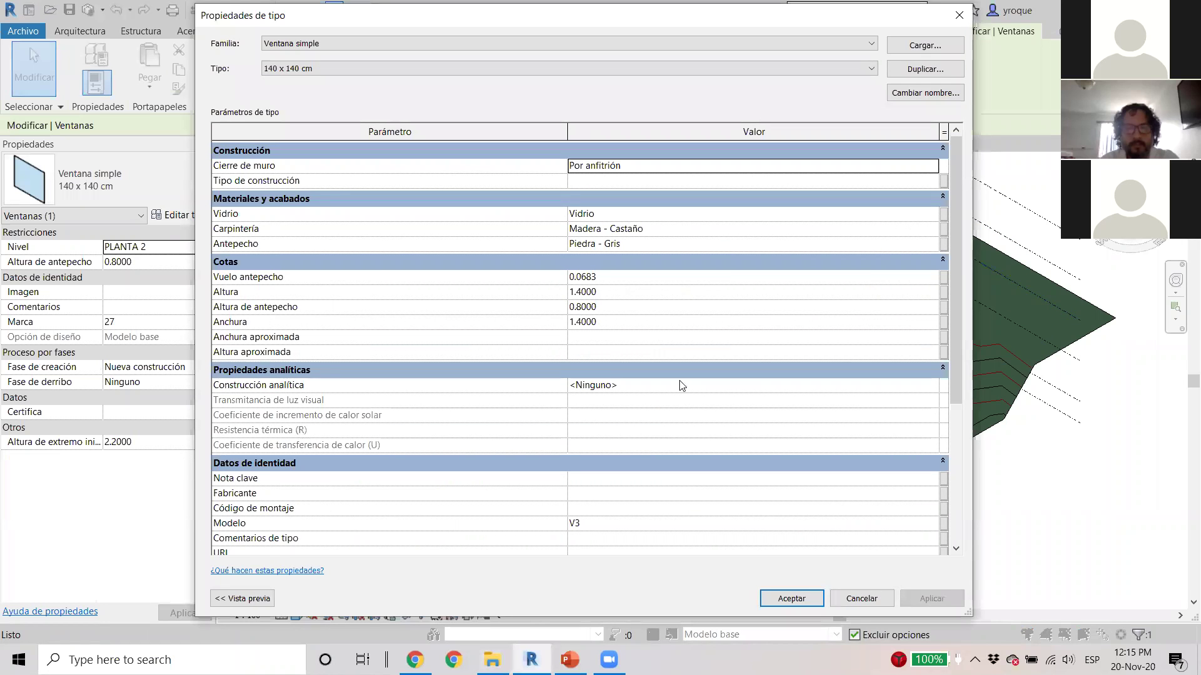
scroll(683, 385, down, 4)
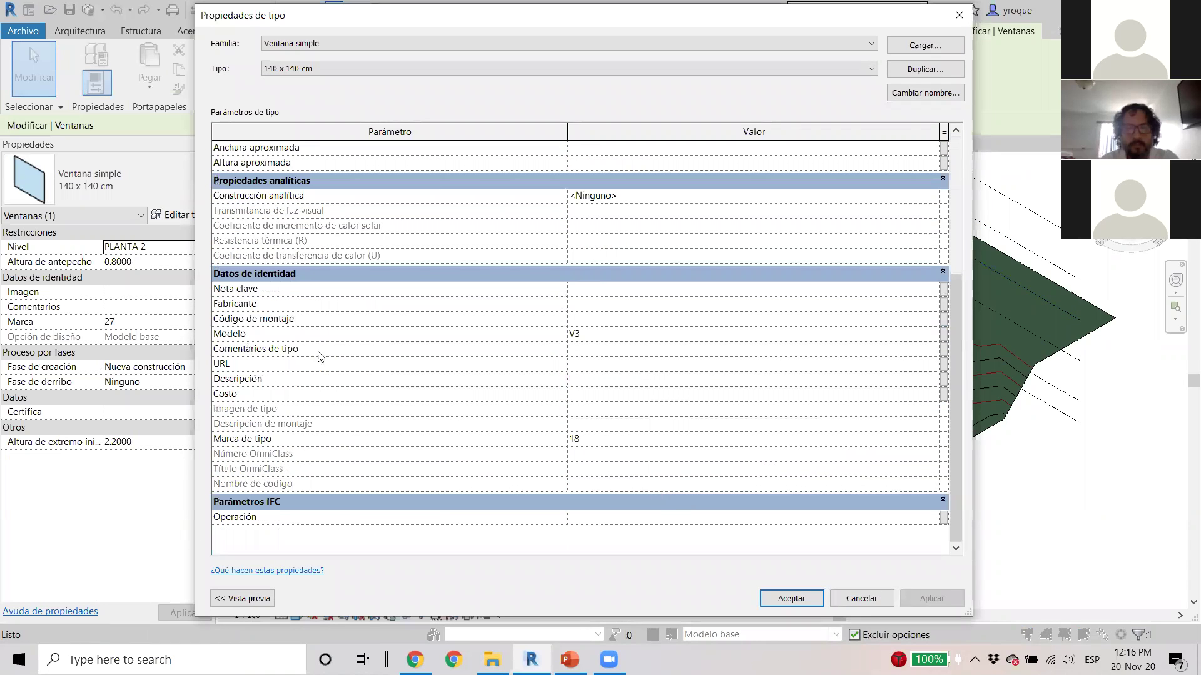
click(635, 320)
click(575, 382)
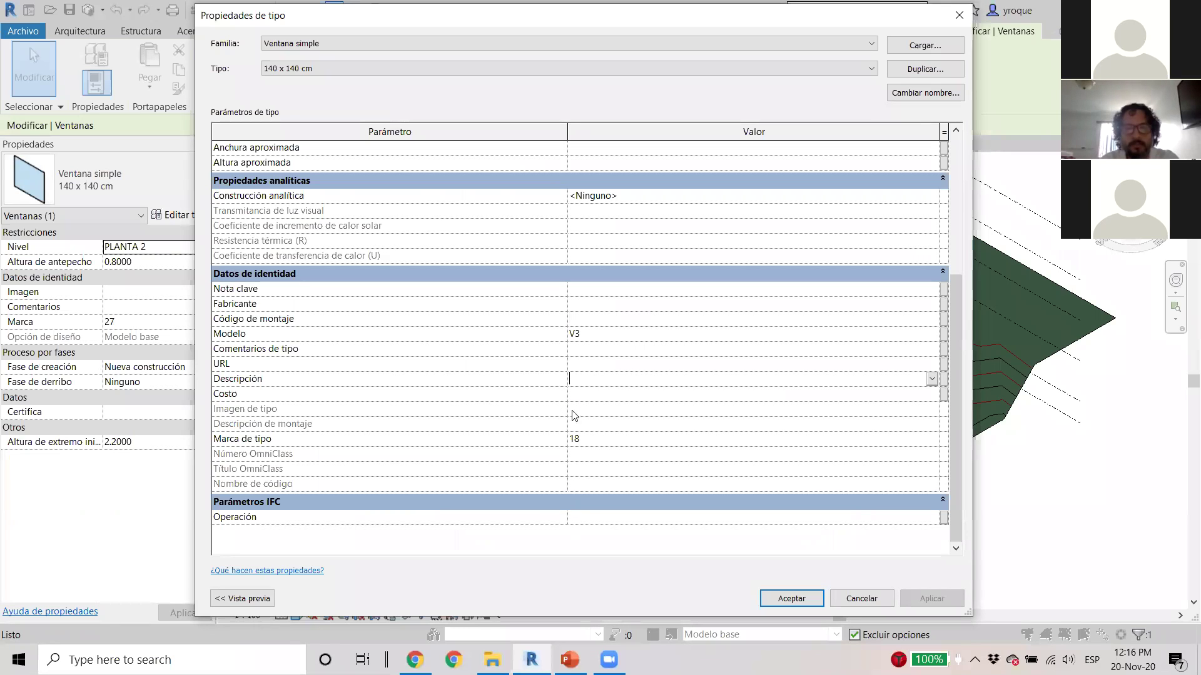
click(576, 395)
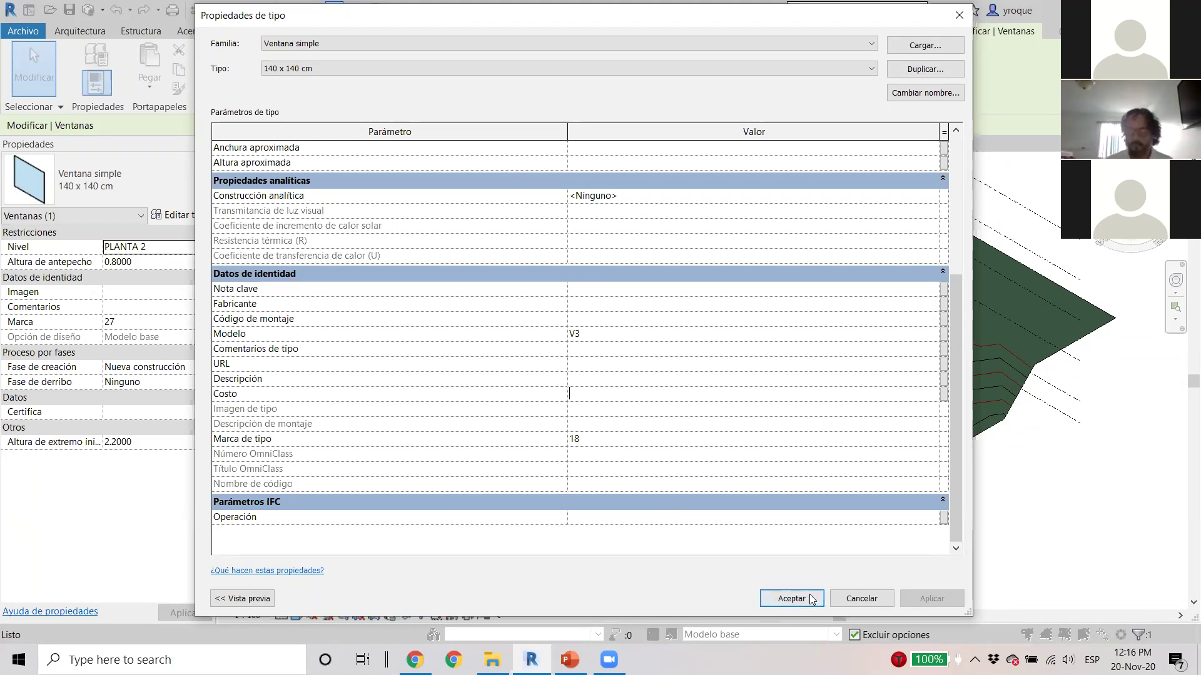
click(862, 602)
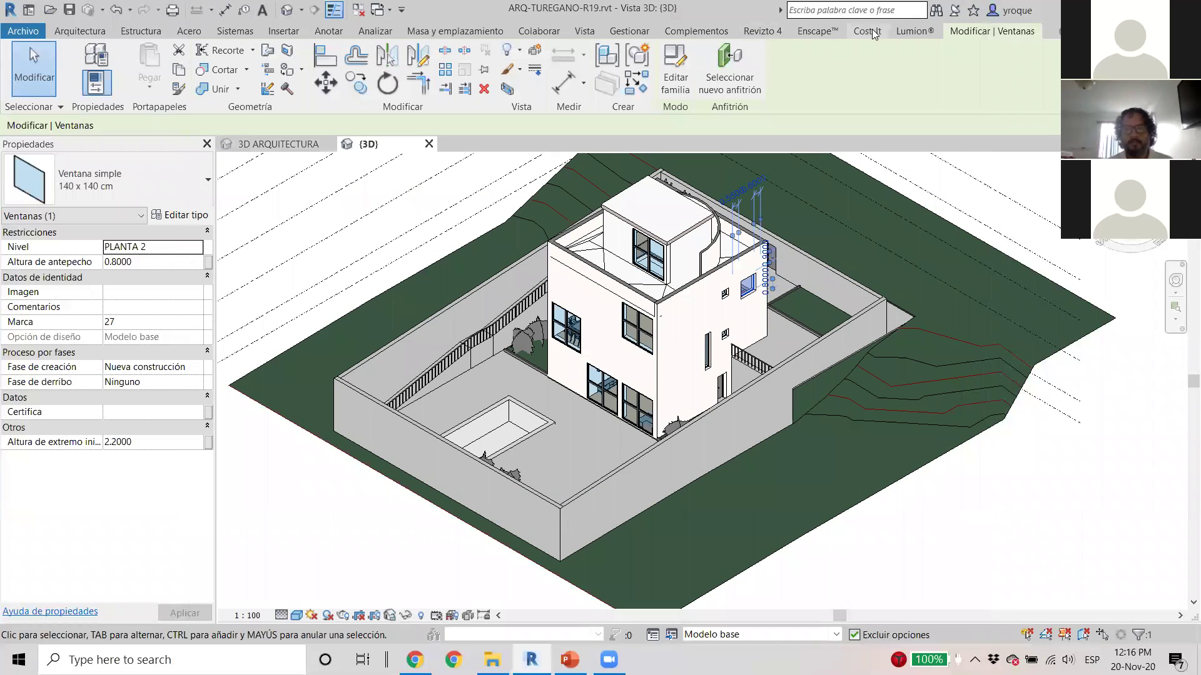
Step: Review the Cost-It statistics and categories for the selected window only, closing the exporter and clearing the selection
click(872, 30)
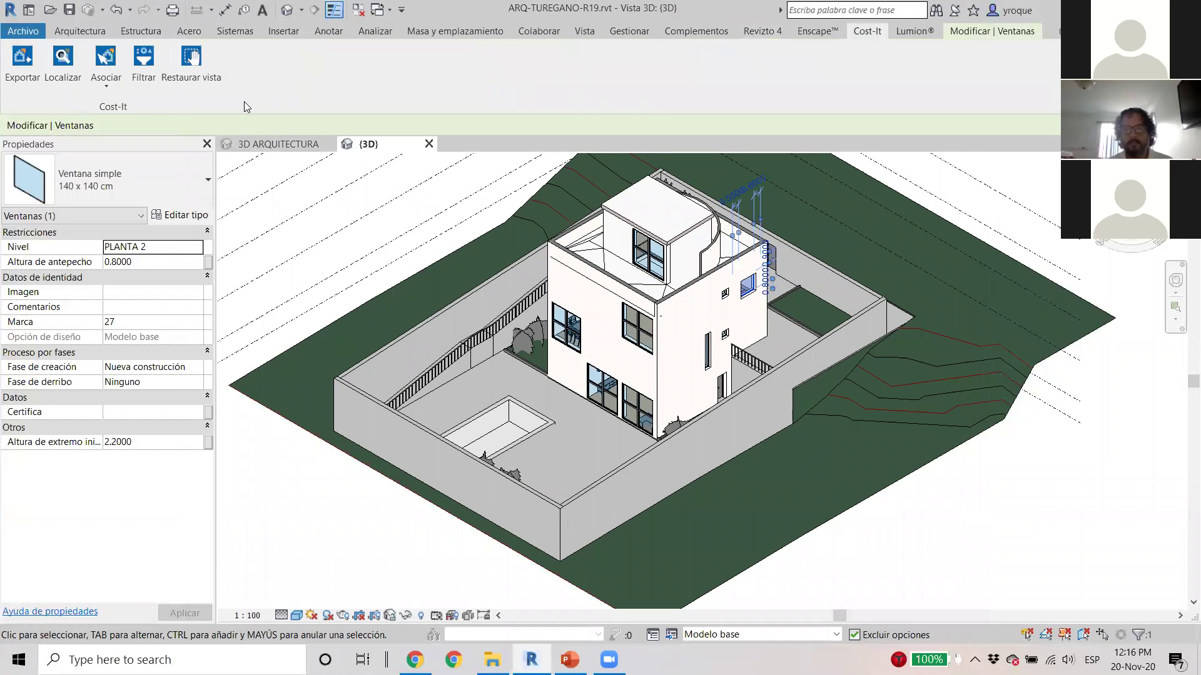
click(33, 94)
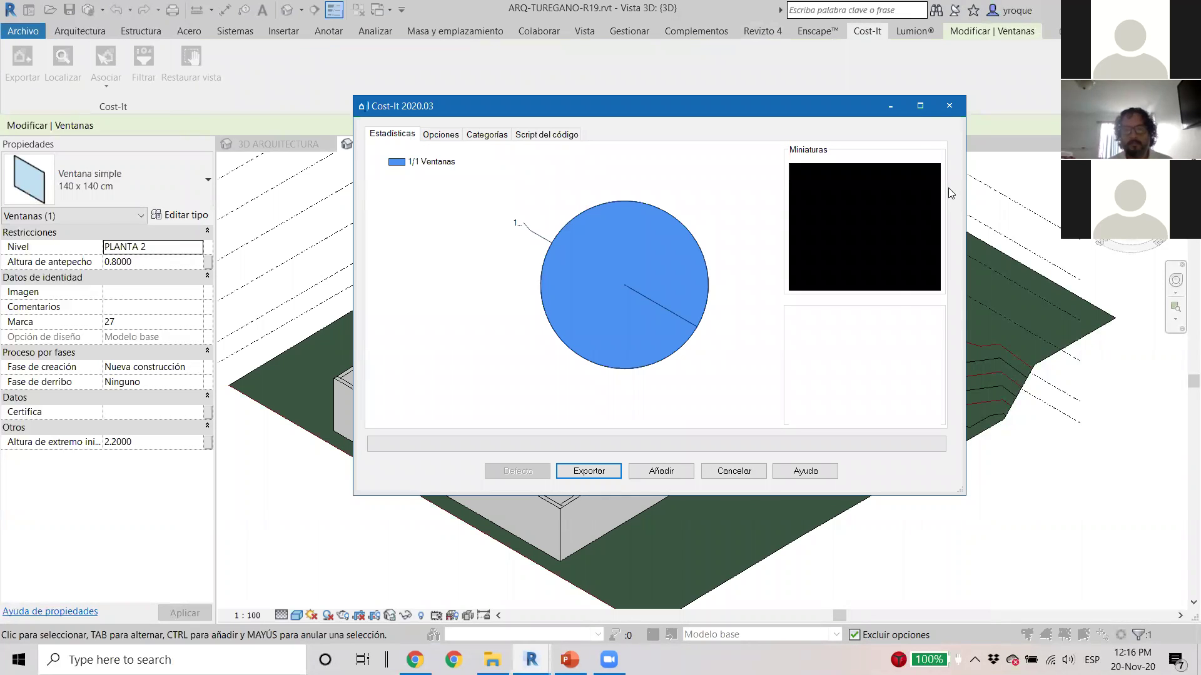
click(487, 135)
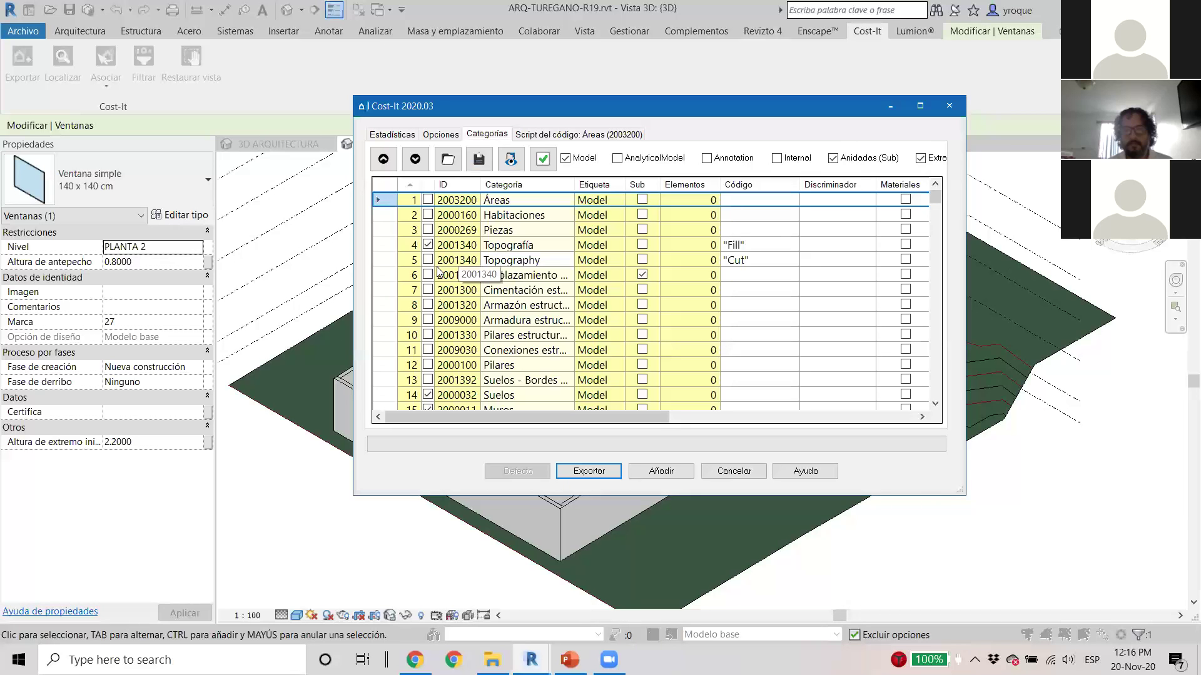
click(948, 106)
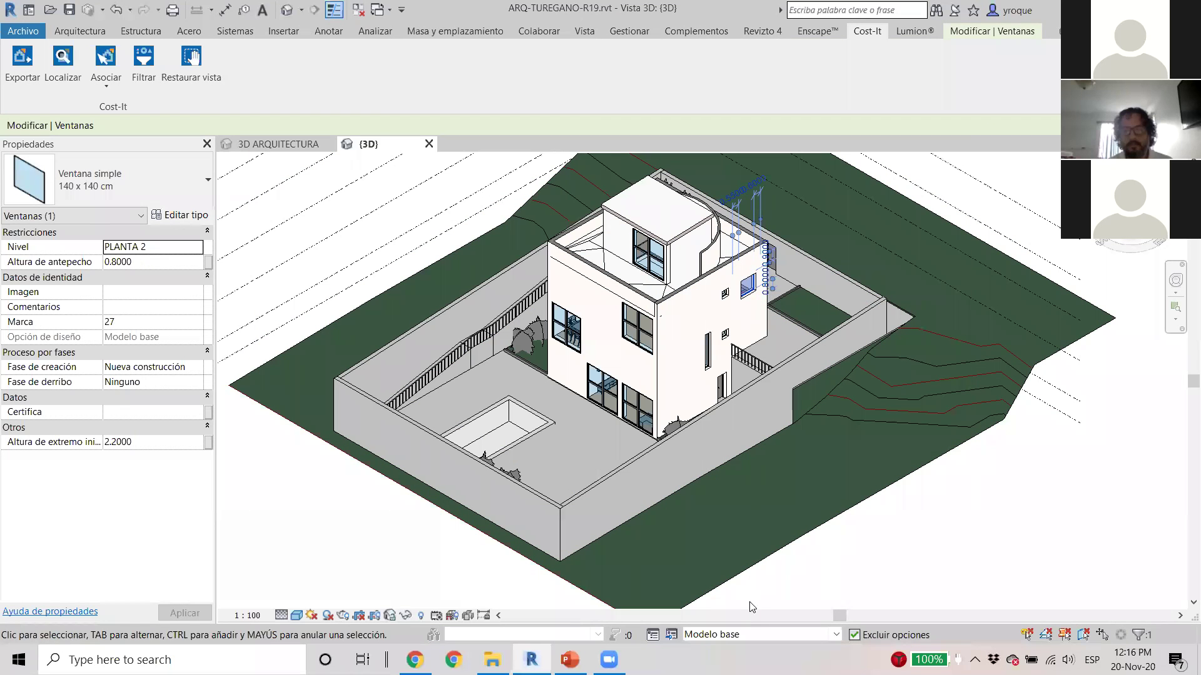
click(670, 553)
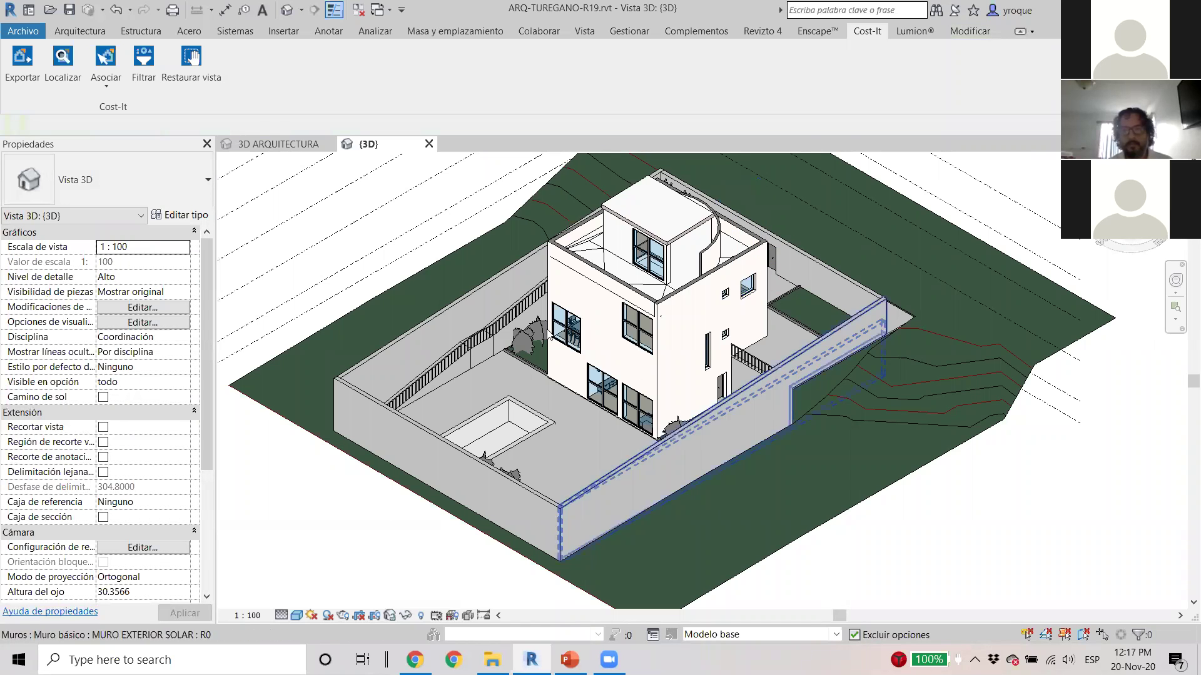
click(19, 57)
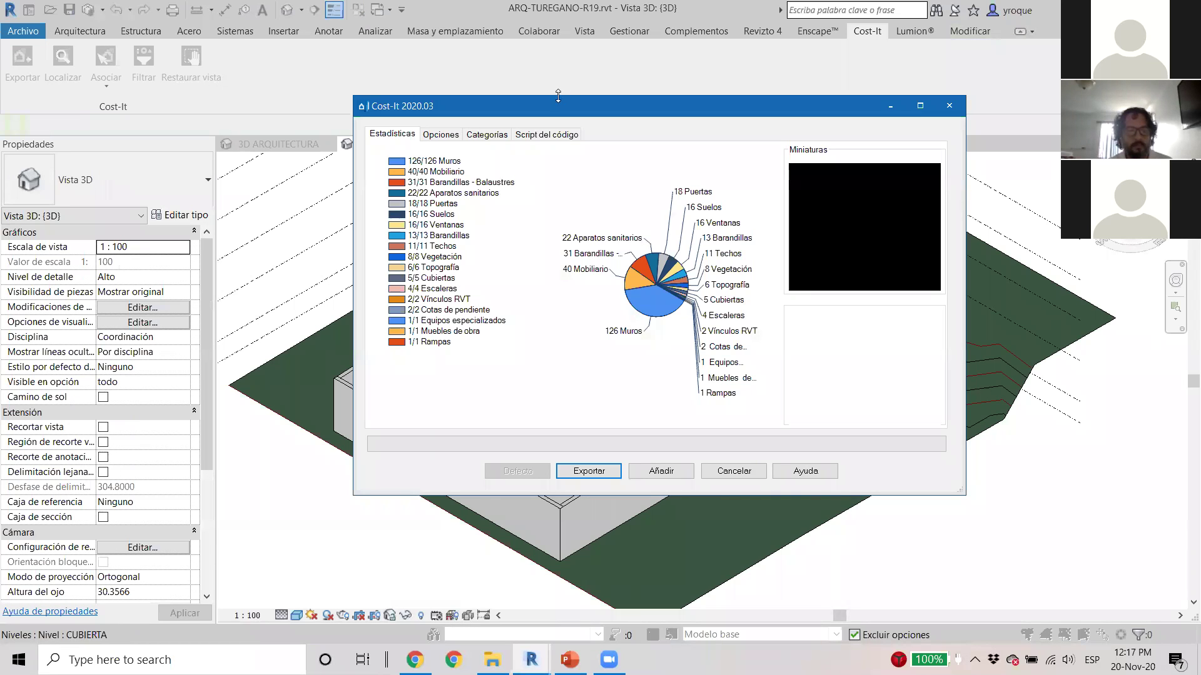
click(449, 135)
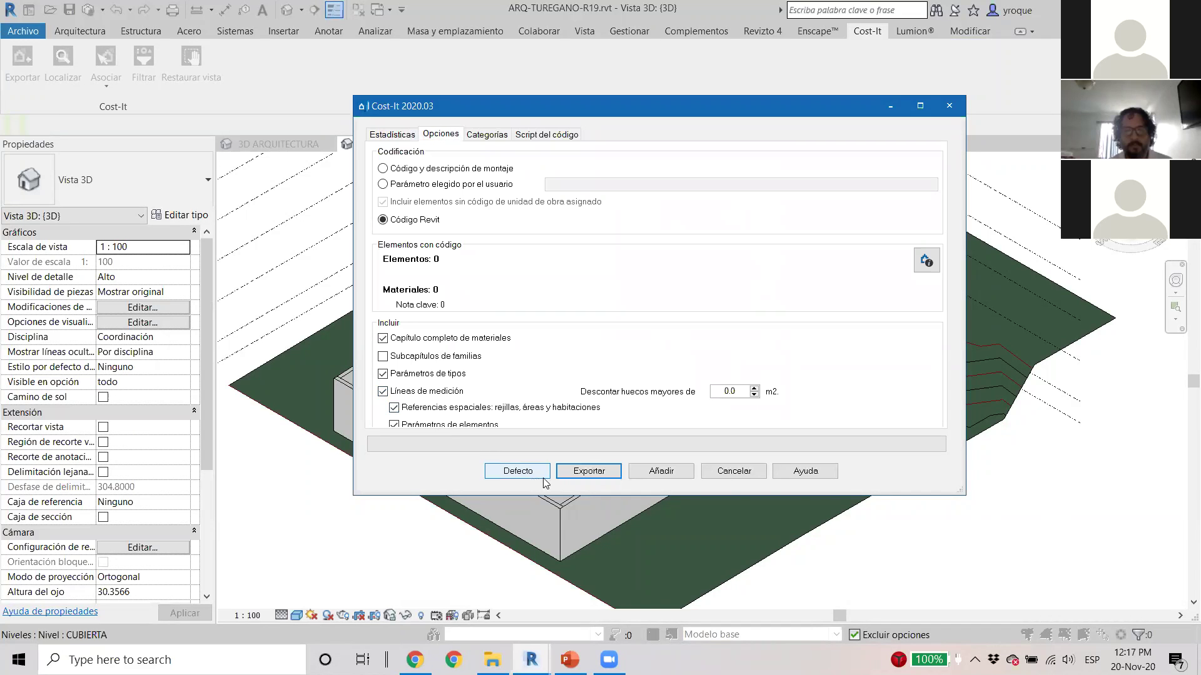
click(598, 475)
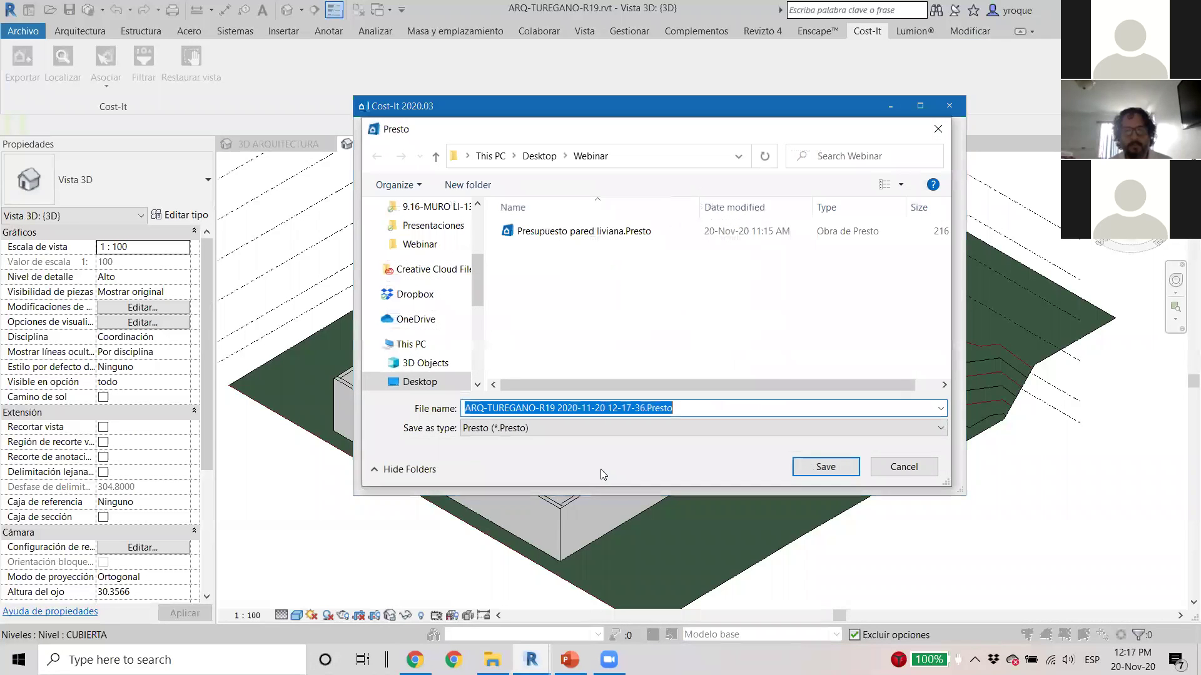
click(819, 470)
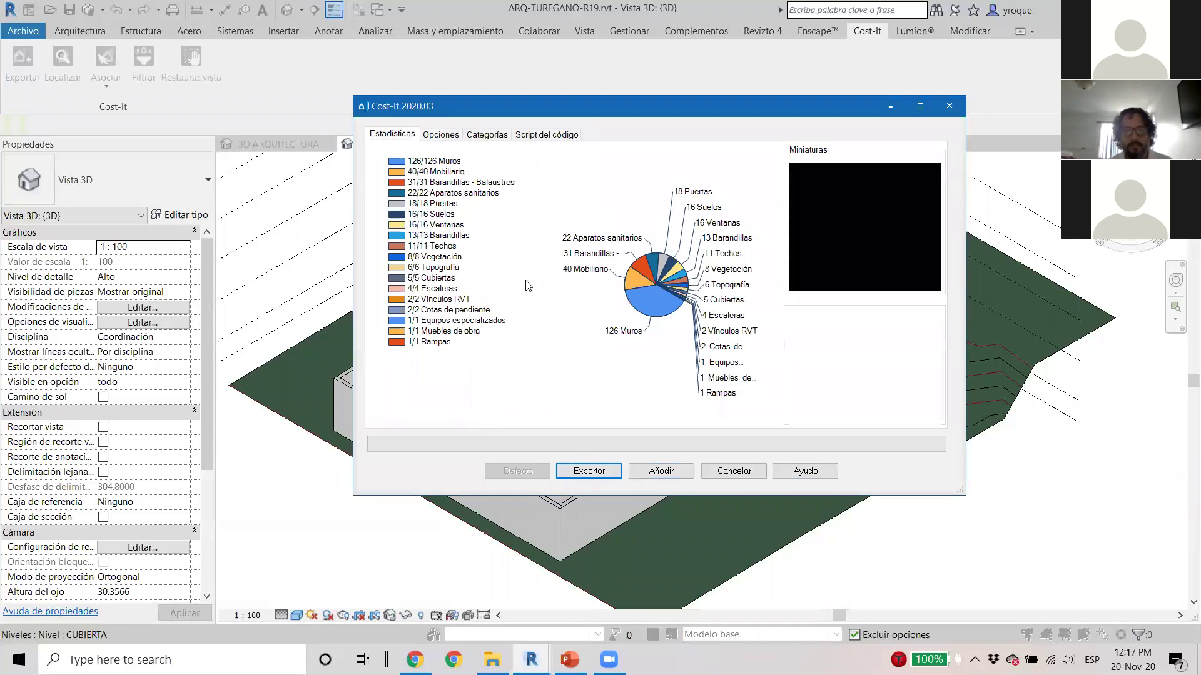
click(606, 474)
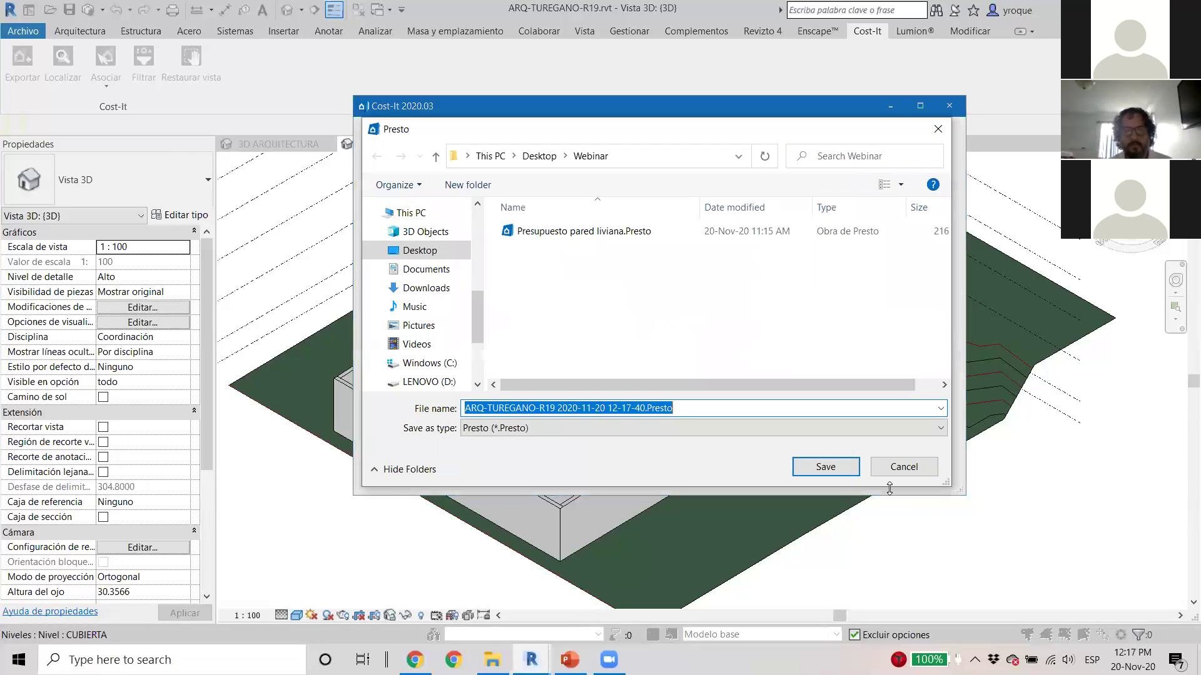
click(840, 474)
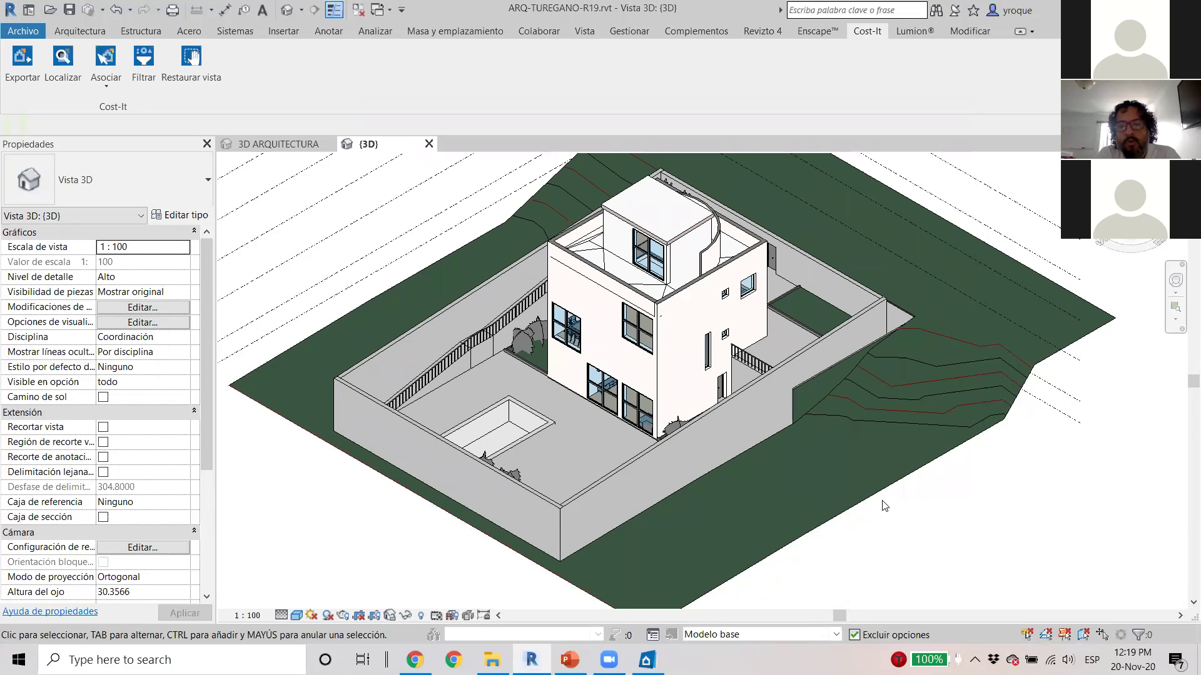
Step: Switch to Presto, maximize its window and show the exported budget as a tree
click(645, 660)
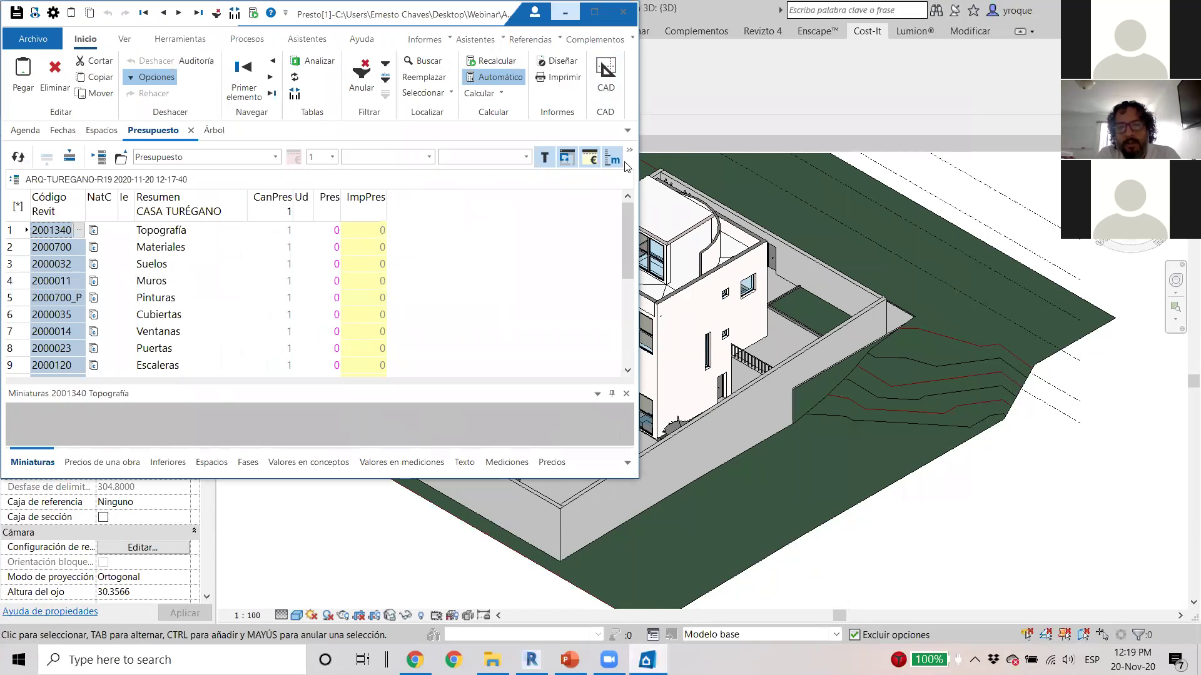
click(594, 12)
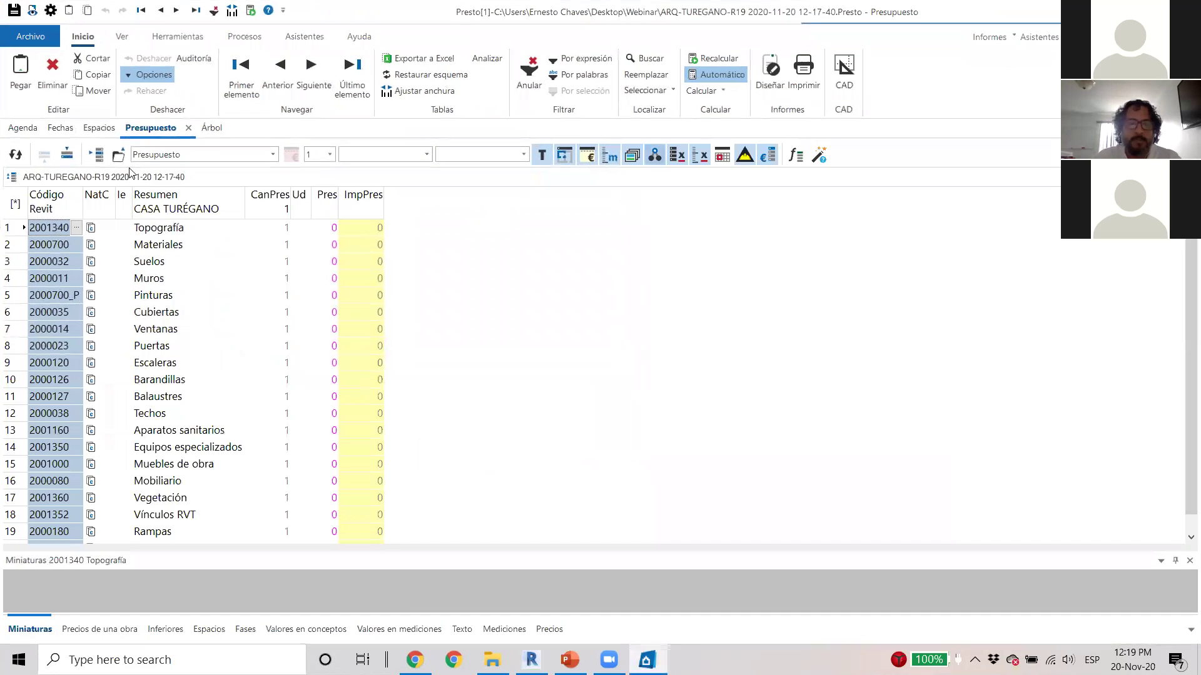
click(212, 129)
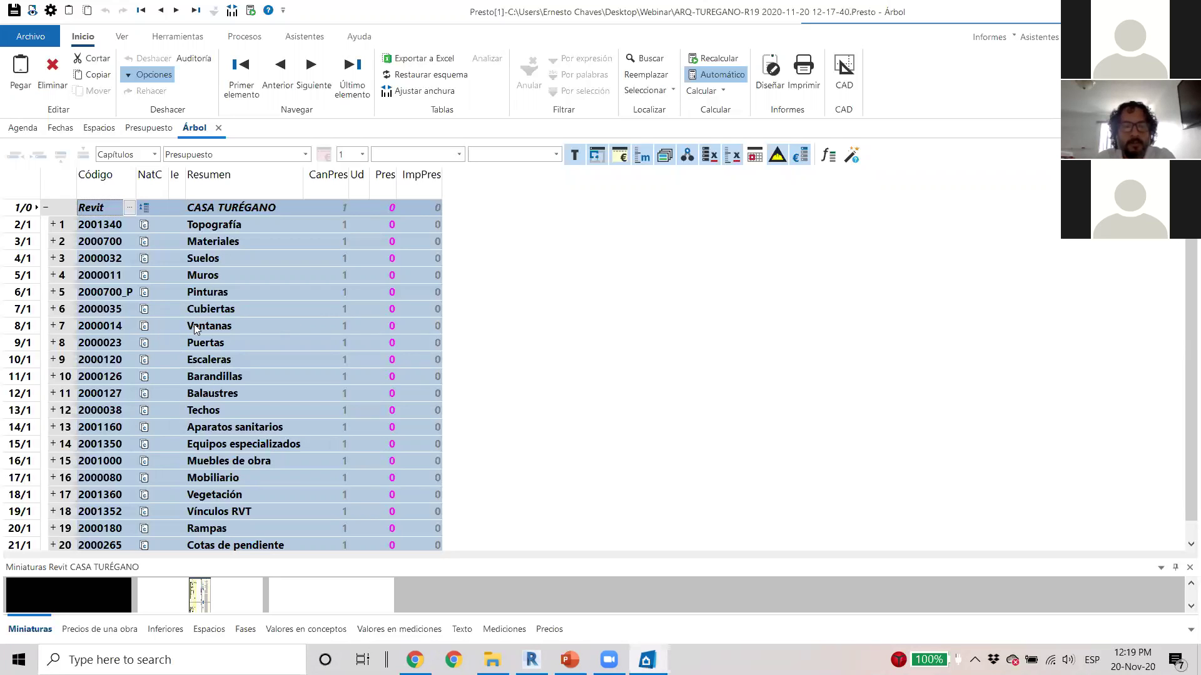
Step: Expand the Ventanas chapter to view its window types, collapse it, and expand the Puertas chapter
click(53, 326)
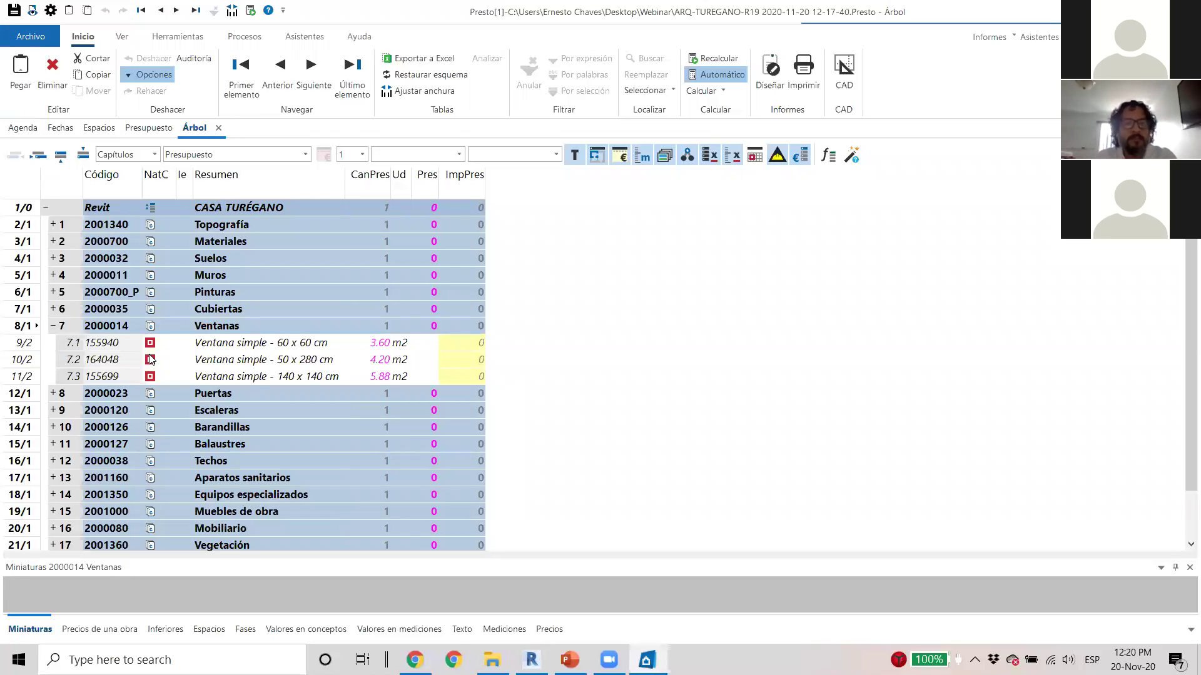
click(53, 328)
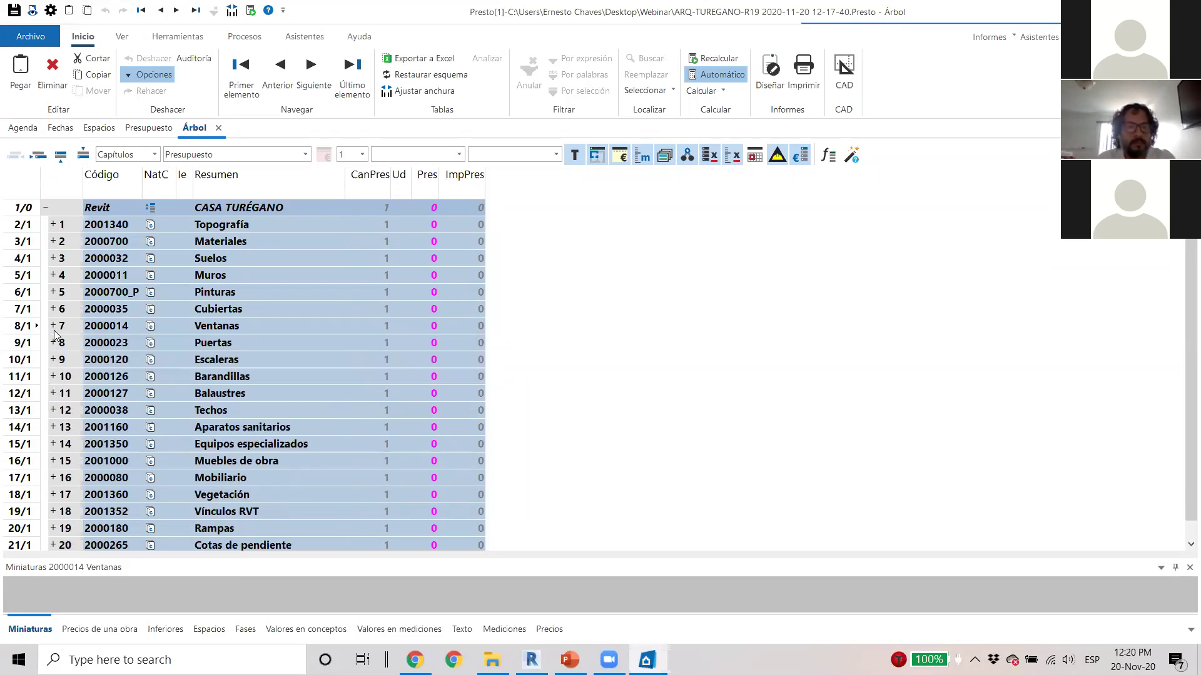
click(54, 344)
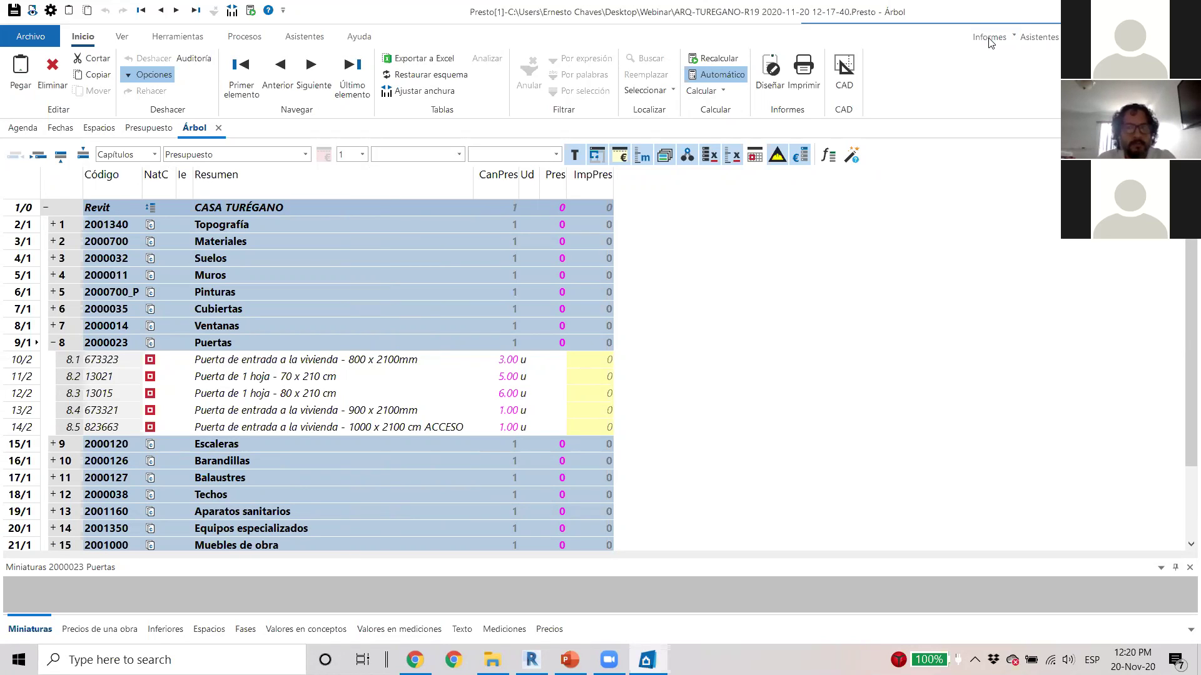
Step: Place Presto and Revit side by side and select the budget item "Puerta de entrada a la vivienda - 800 x 2100mm" in the model
key(super+Right)
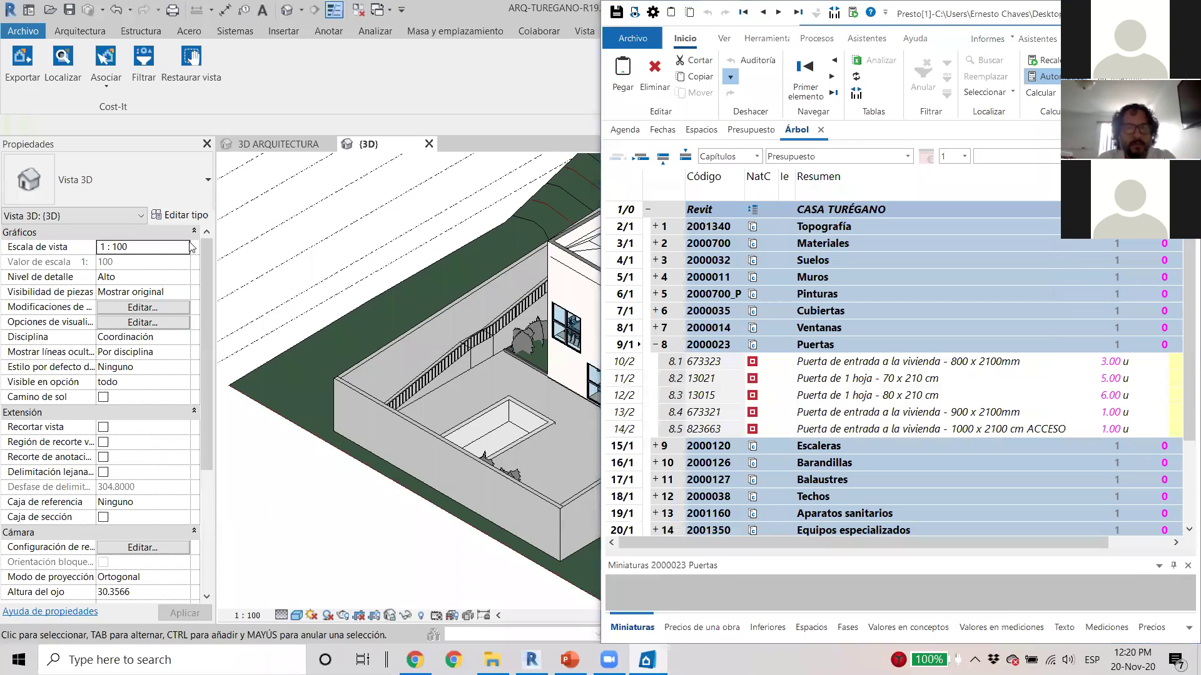
click(144, 264)
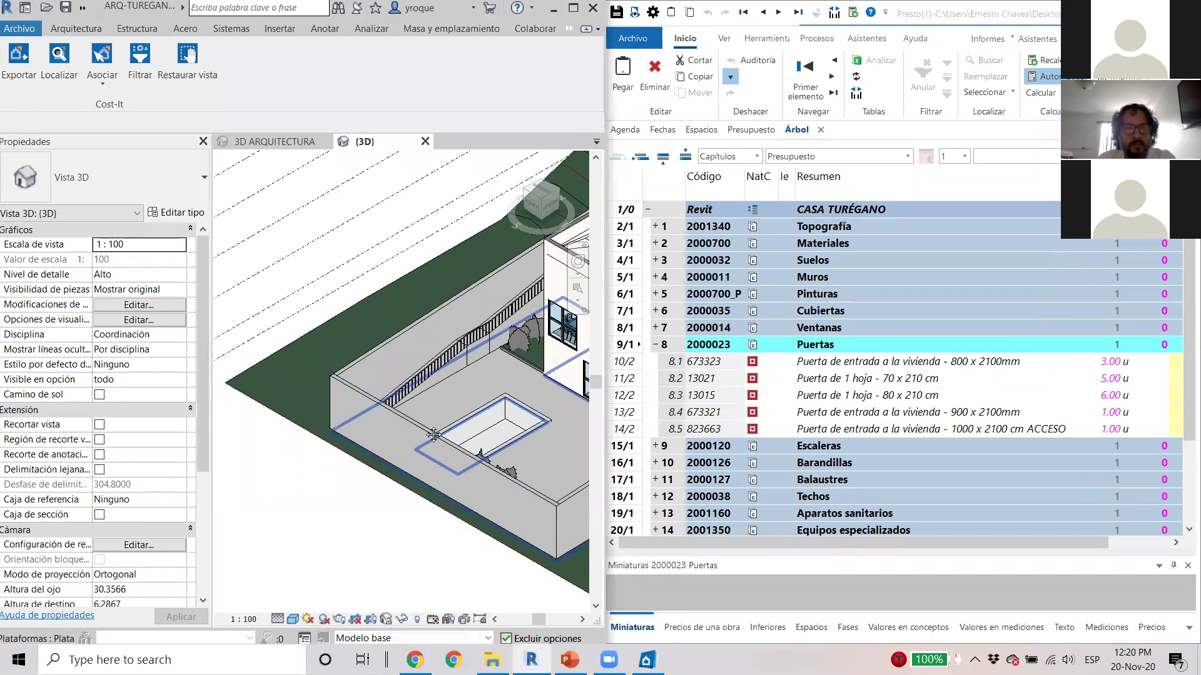
click(990, 367)
right_click(891, 368)
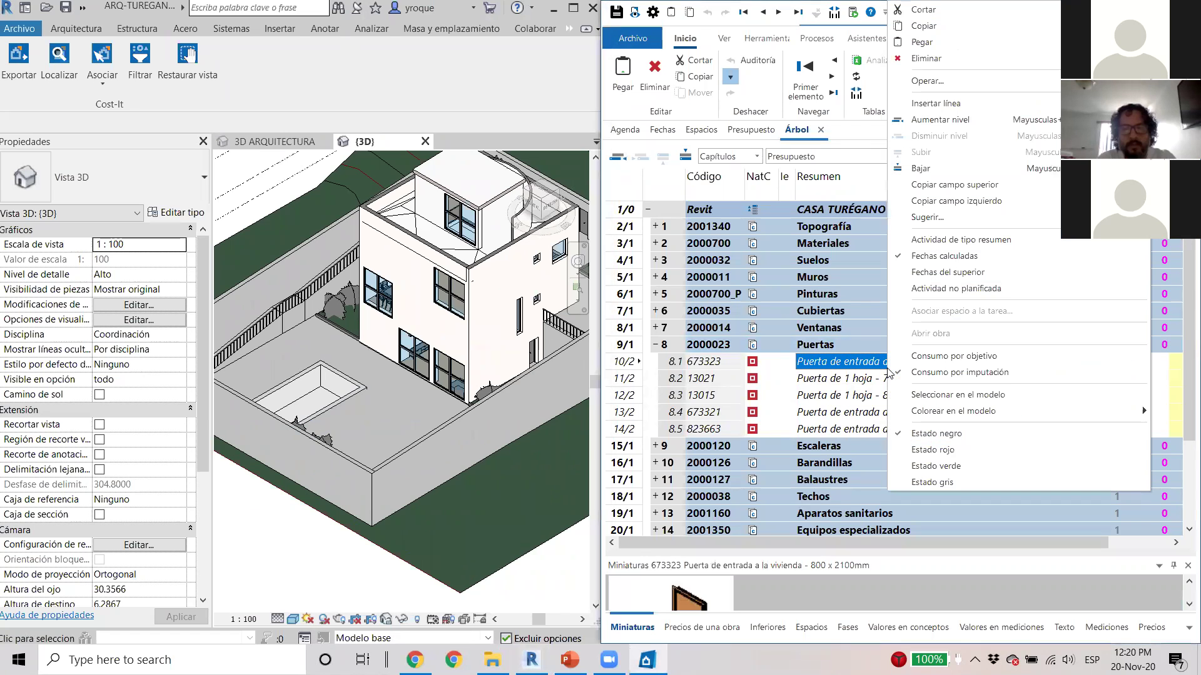
click(941, 393)
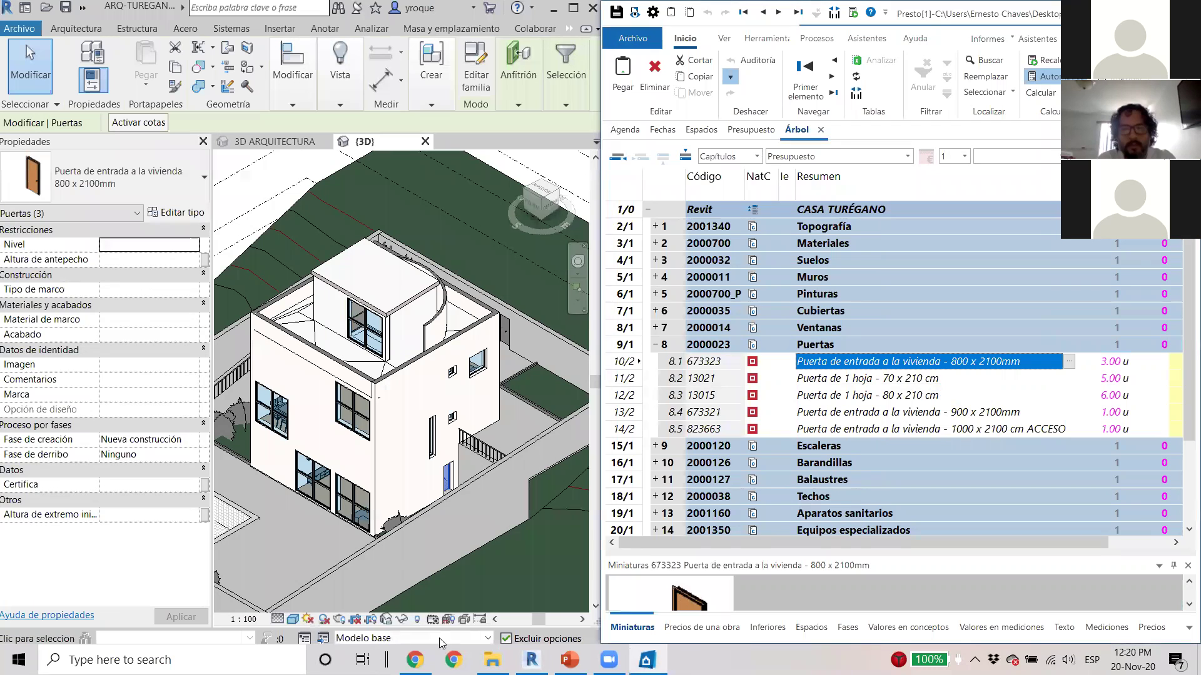
Step: Temporarily isolate the door category of the selected entrance doors in the Revit 3D view
click(455, 623)
click(481, 609)
click(405, 618)
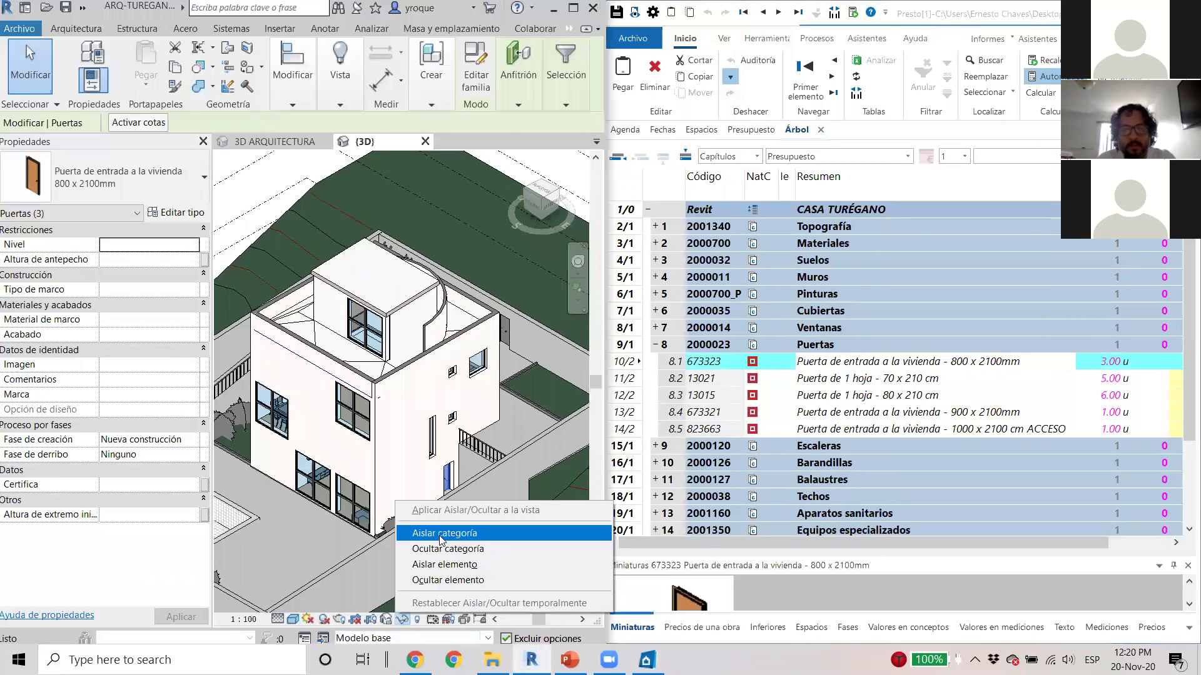
click(431, 534)
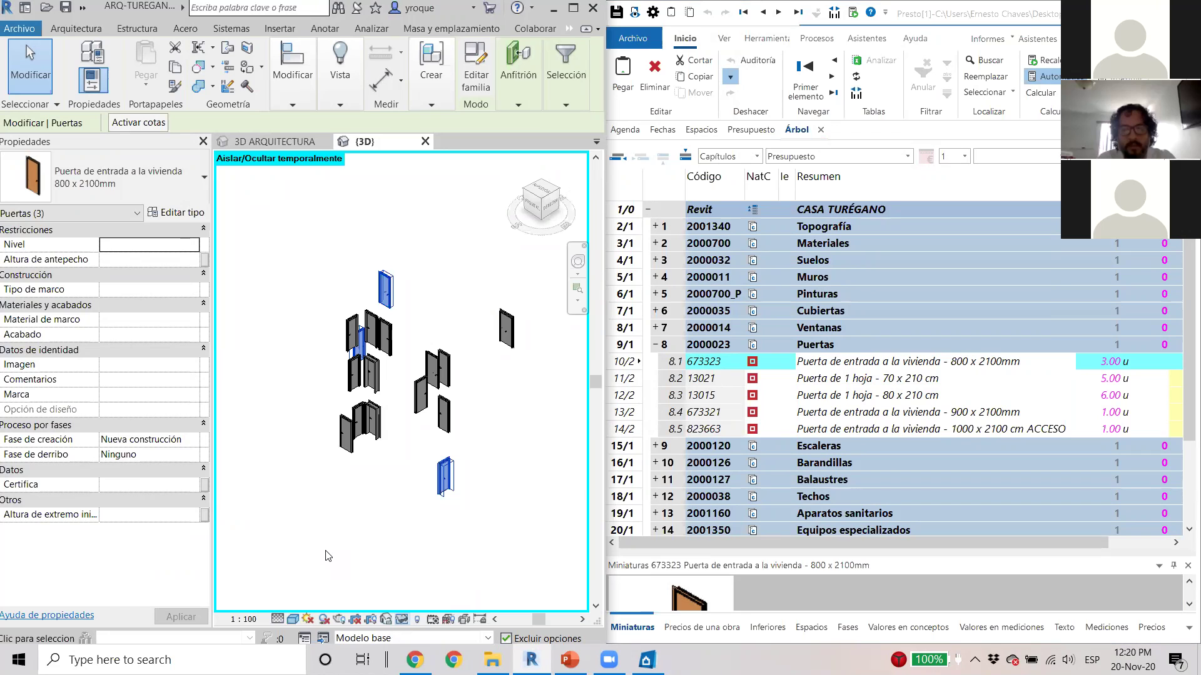
Step: Reset the temporary isolation in the 3D view and dismiss the save reminder without saving
click(405, 620)
click(415, 607)
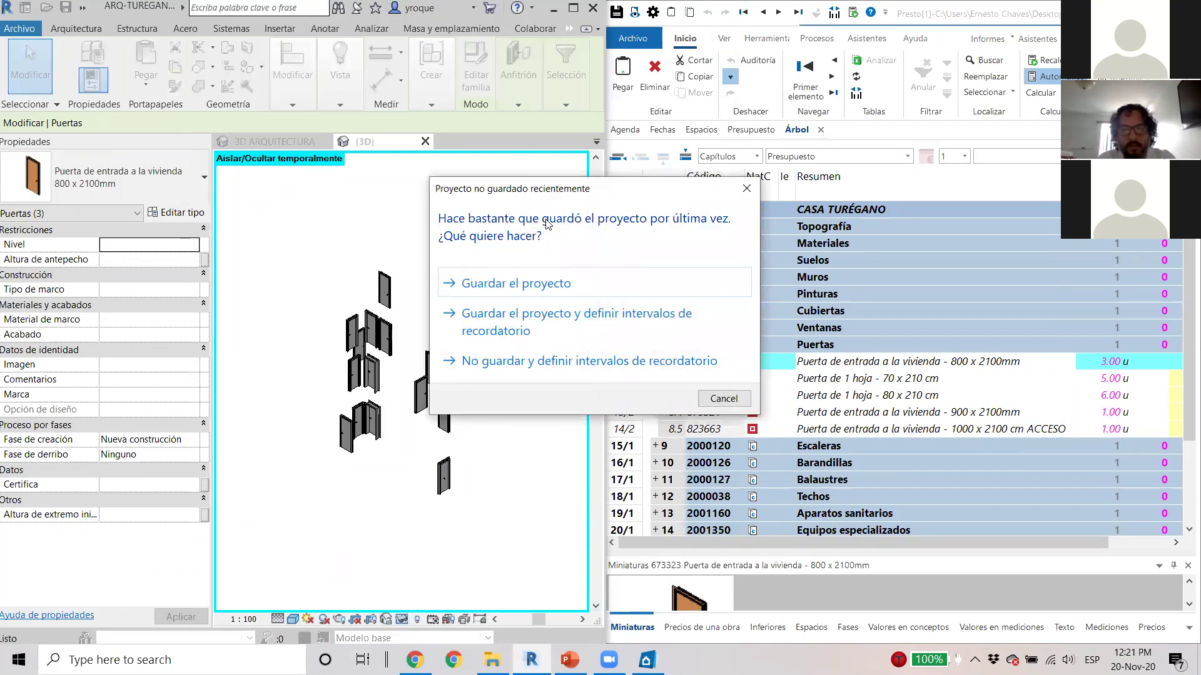
click(746, 189)
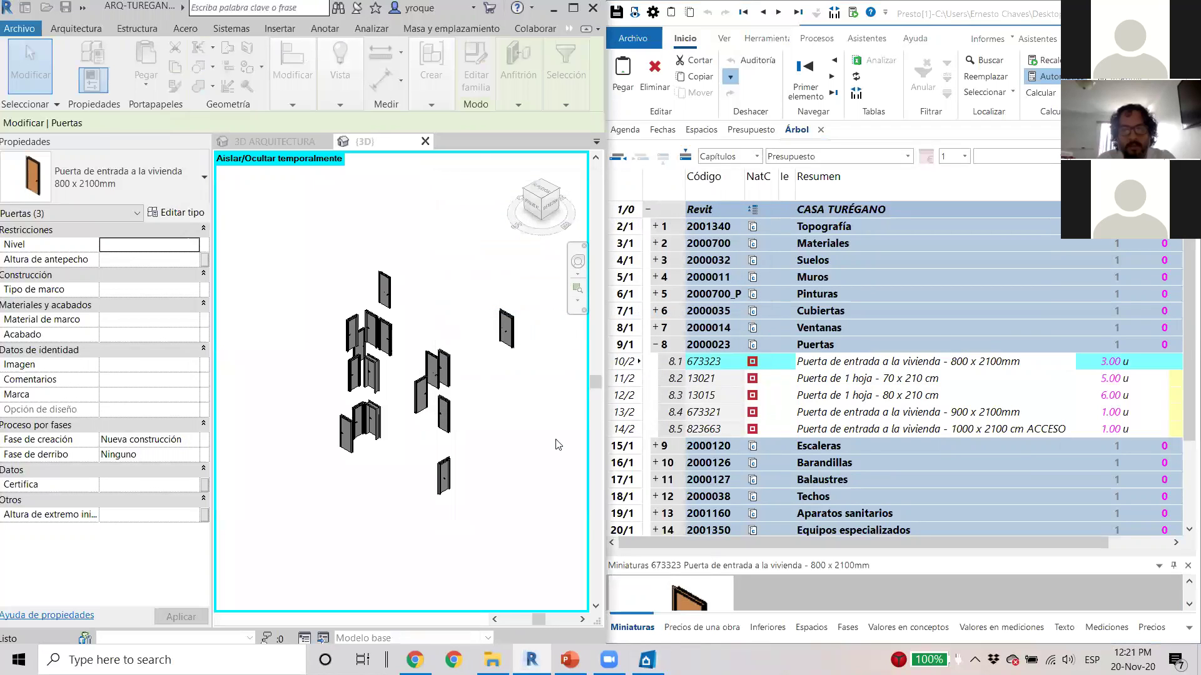
scroll(503, 437, up, 1)
drag(503, 437, 392, 418)
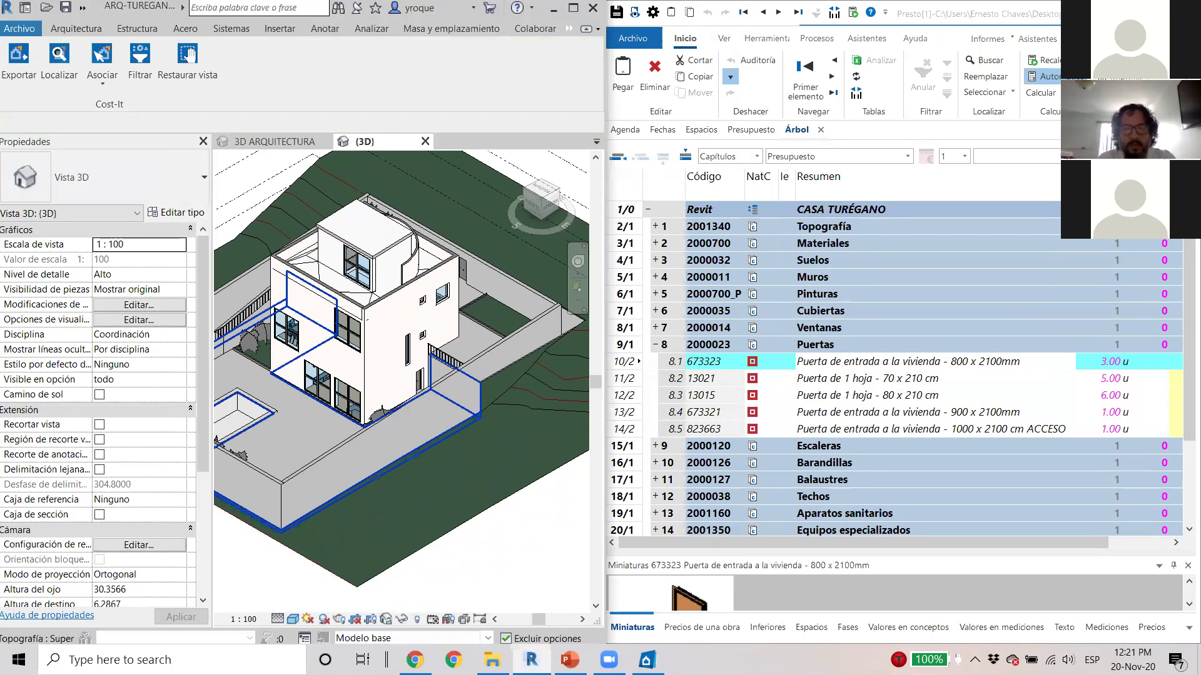
Step: In a maximized Presto window, price "Puerta de entrada a la vivienda - 800 x 2100mm" at 50,000 and fit the column widths
click(906, 361)
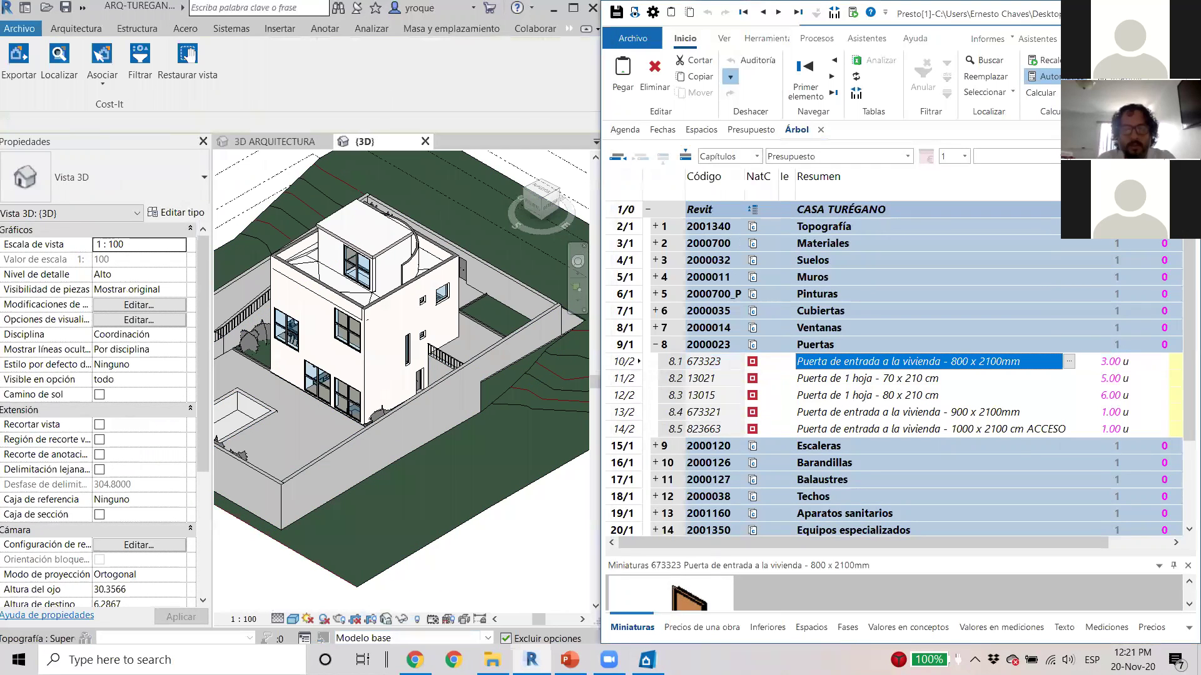
click(1158, 12)
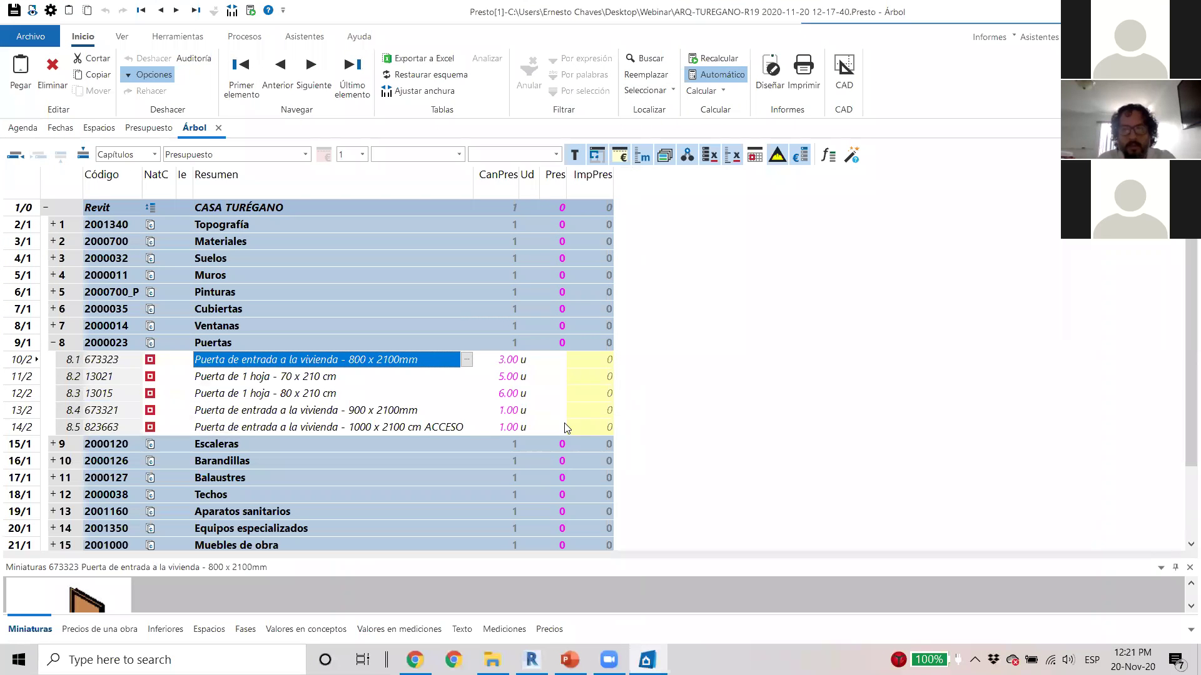
click(556, 361)
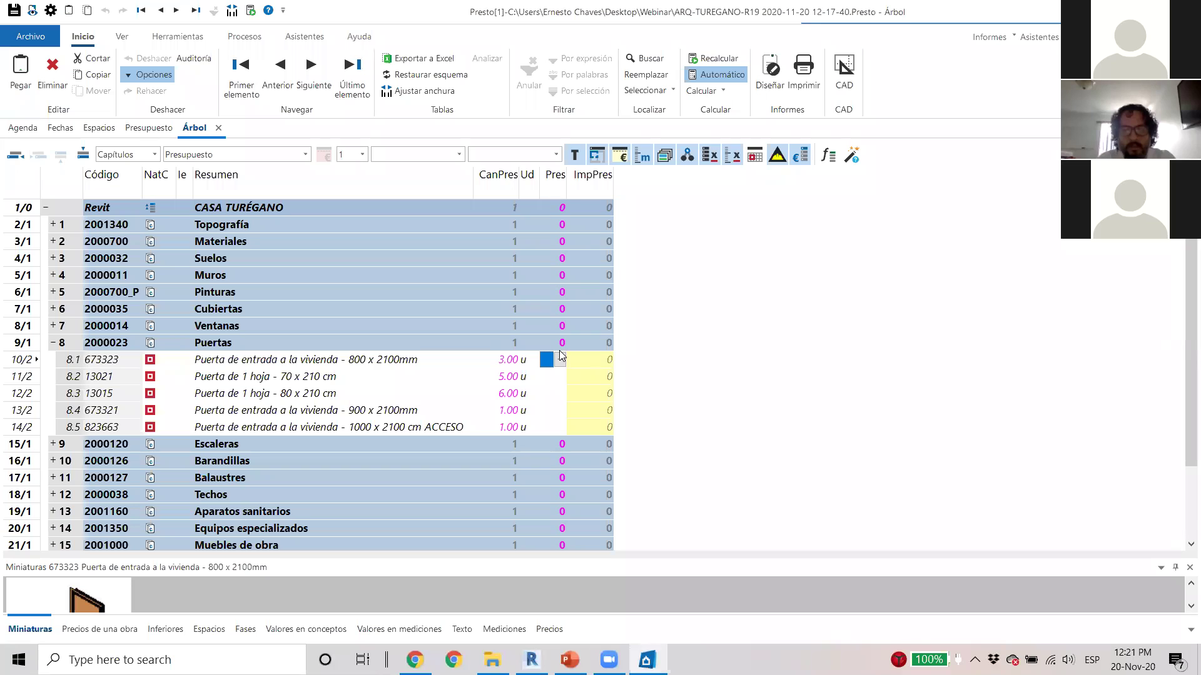
text(50000)
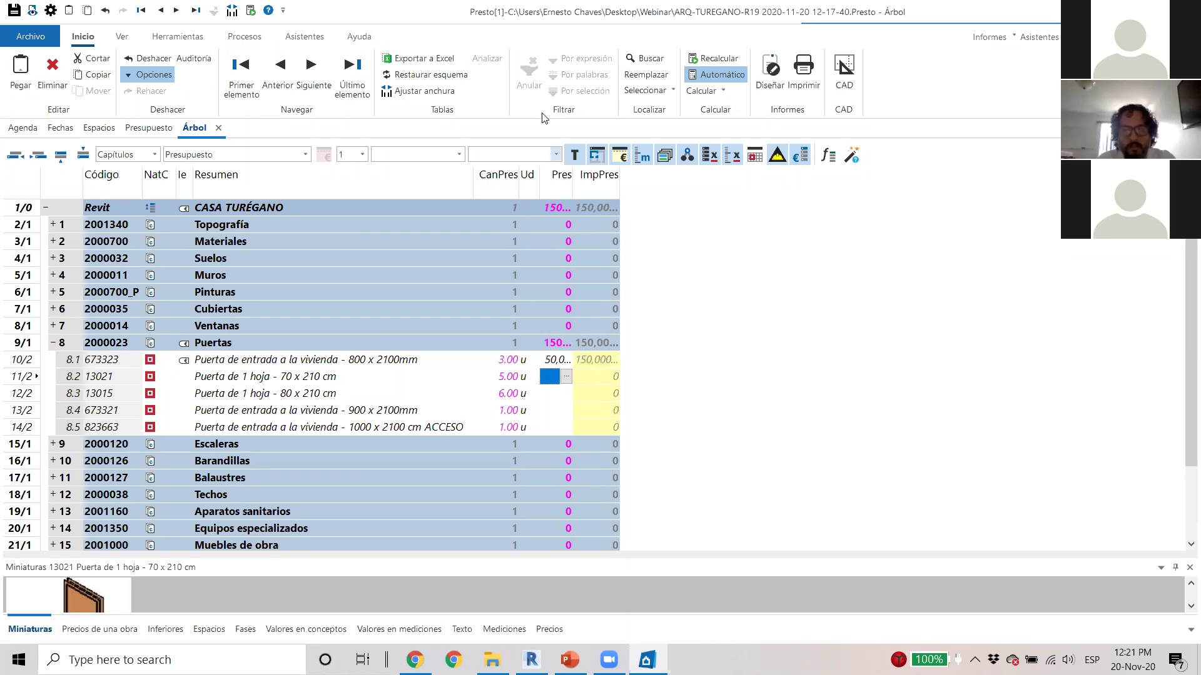
click(414, 92)
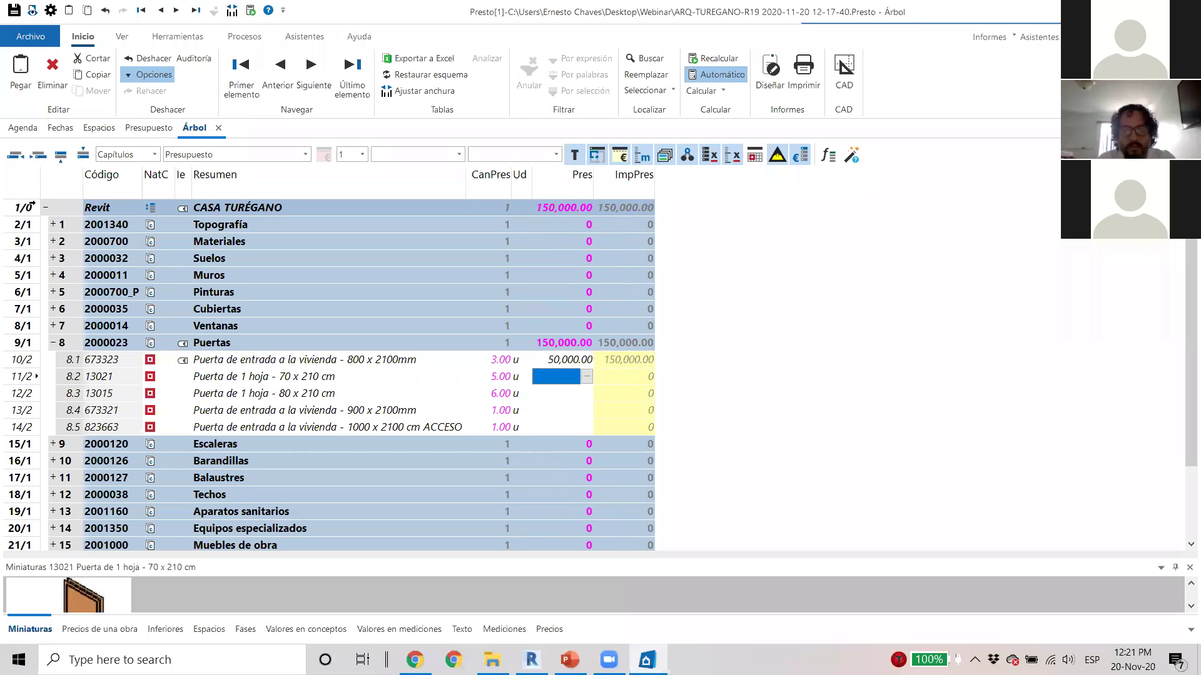
Step: Collapse and reopen the CASA TURÉGANO budget tree, and expand its Ventanas and Puertas chapters
click(45, 207)
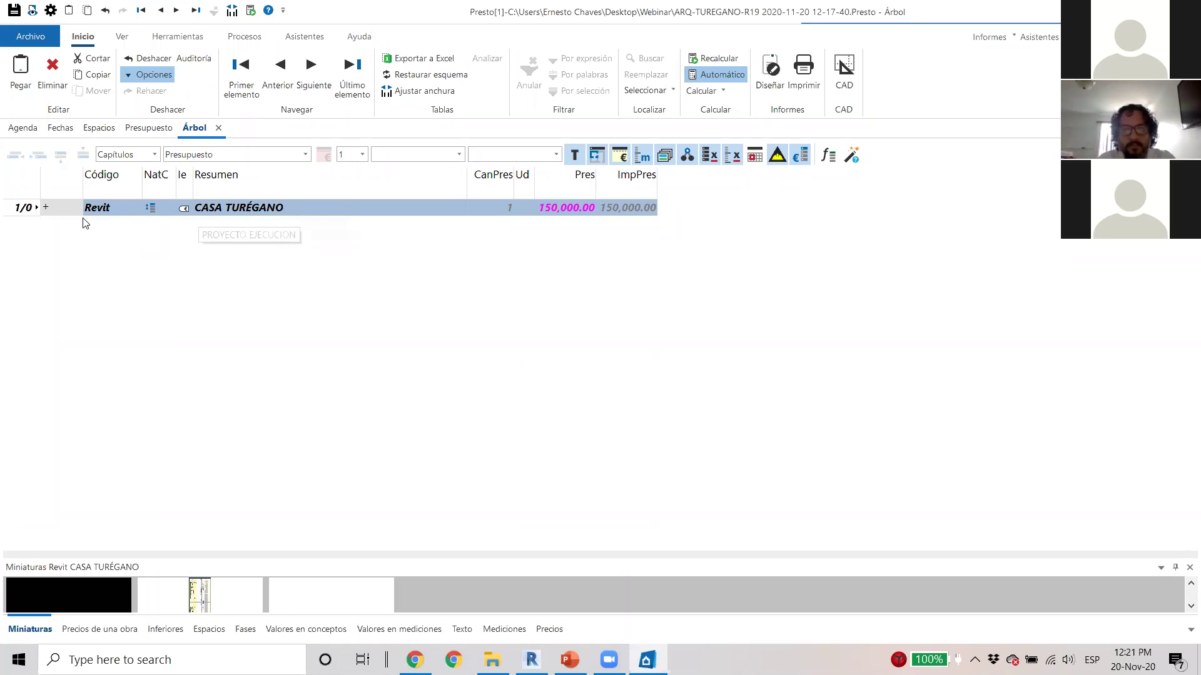
click(45, 207)
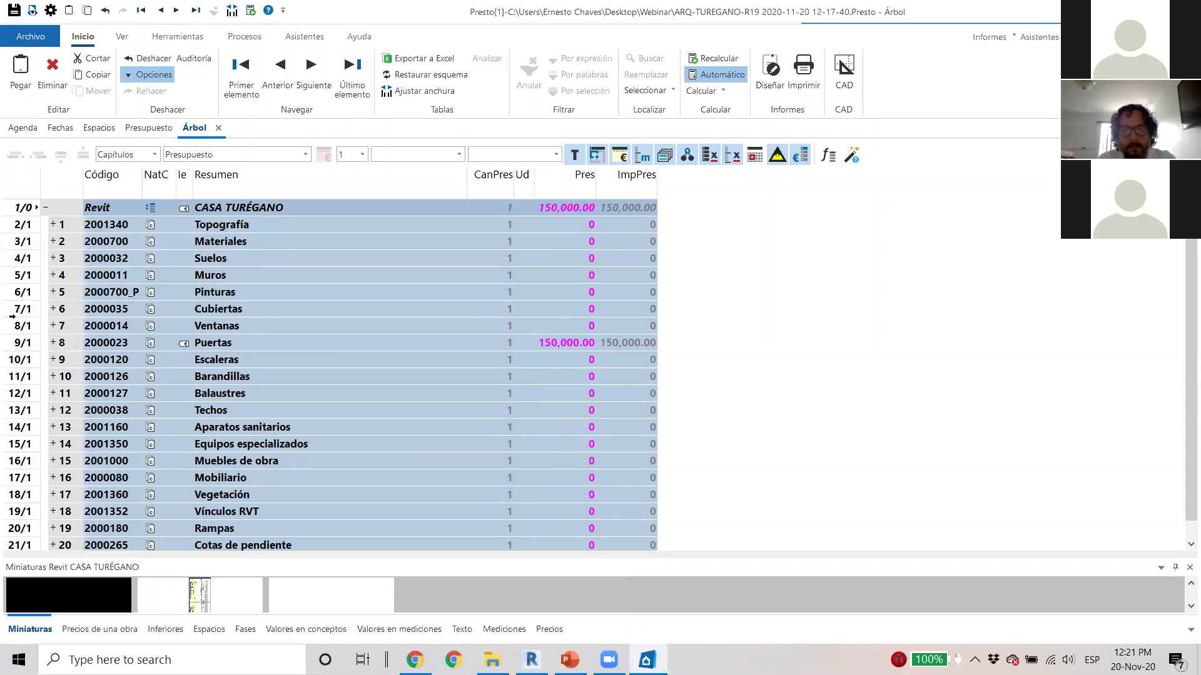
click(54, 326)
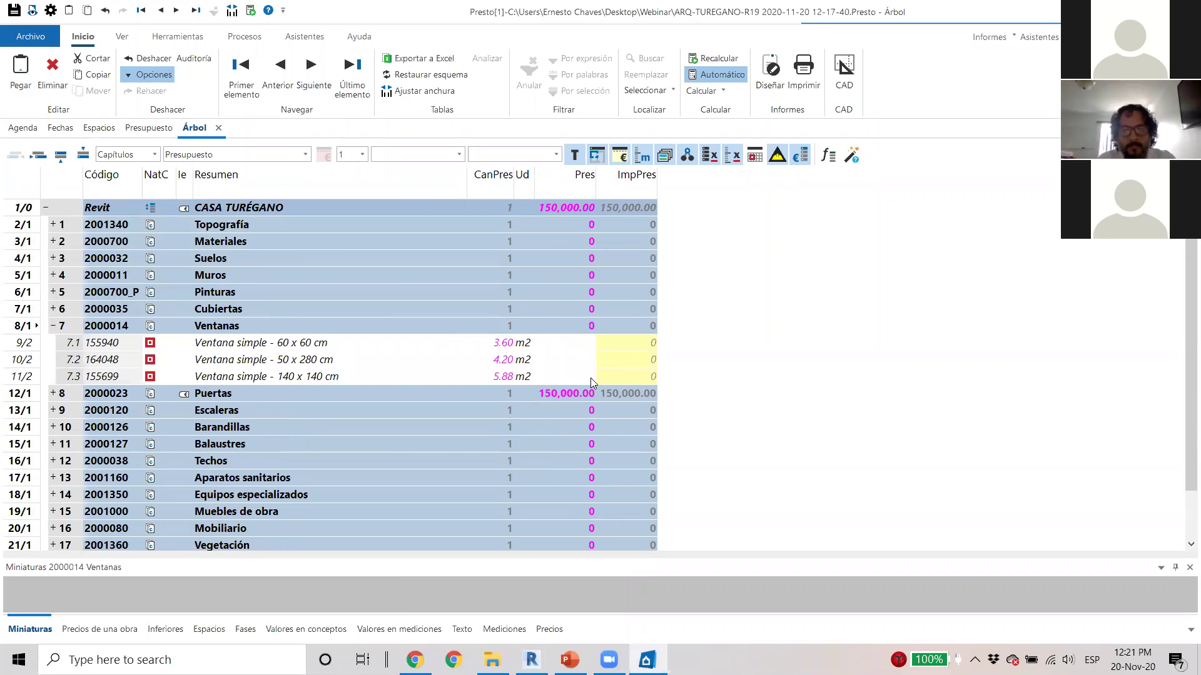
click(53, 394)
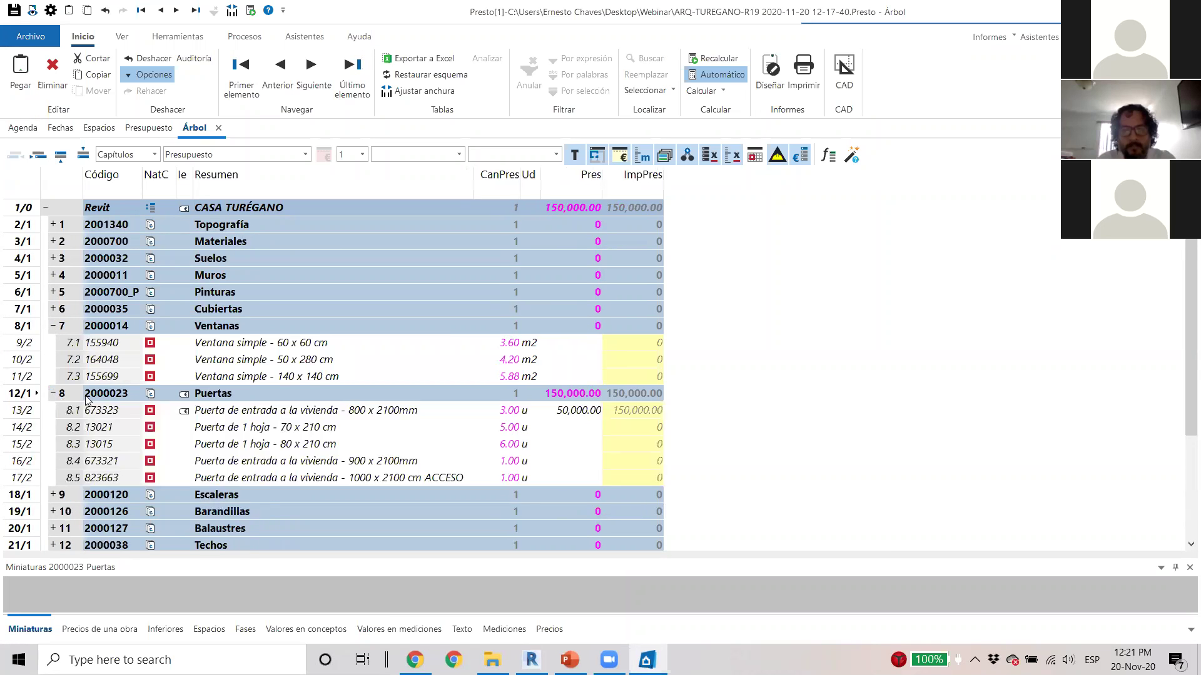
Step: Set the unit price of "Puerta de 1 hoja - 70 x 210 cm" to 30,000
click(575, 426)
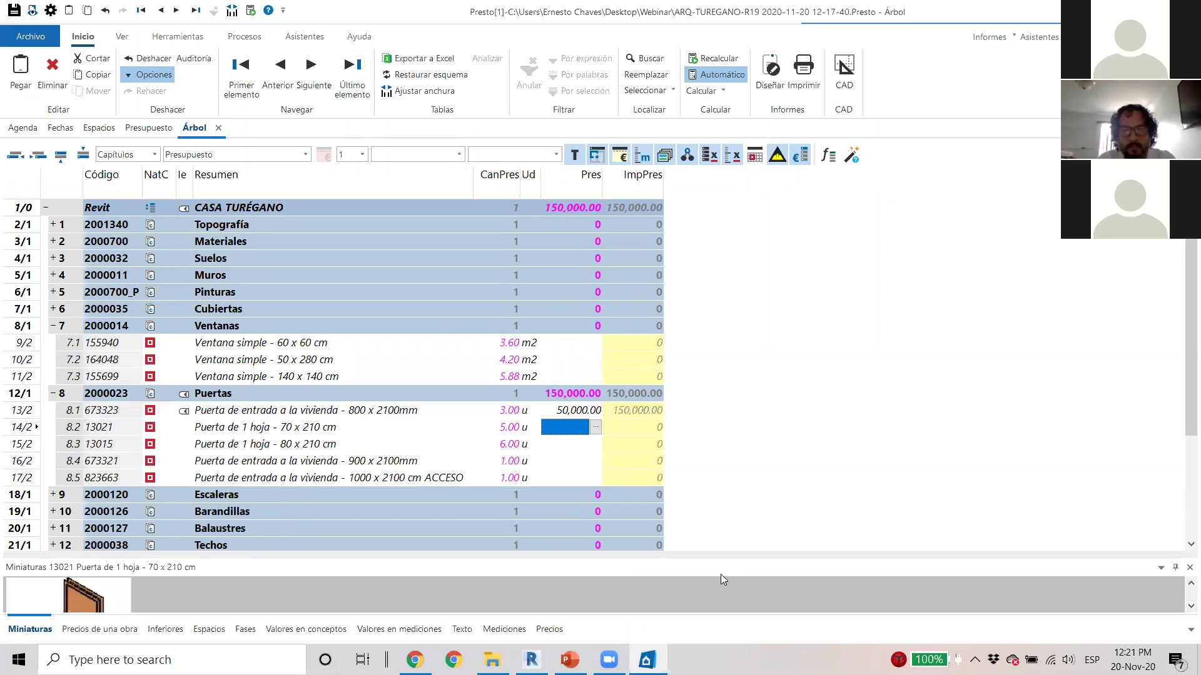
text(30,000.00)
key(Return)
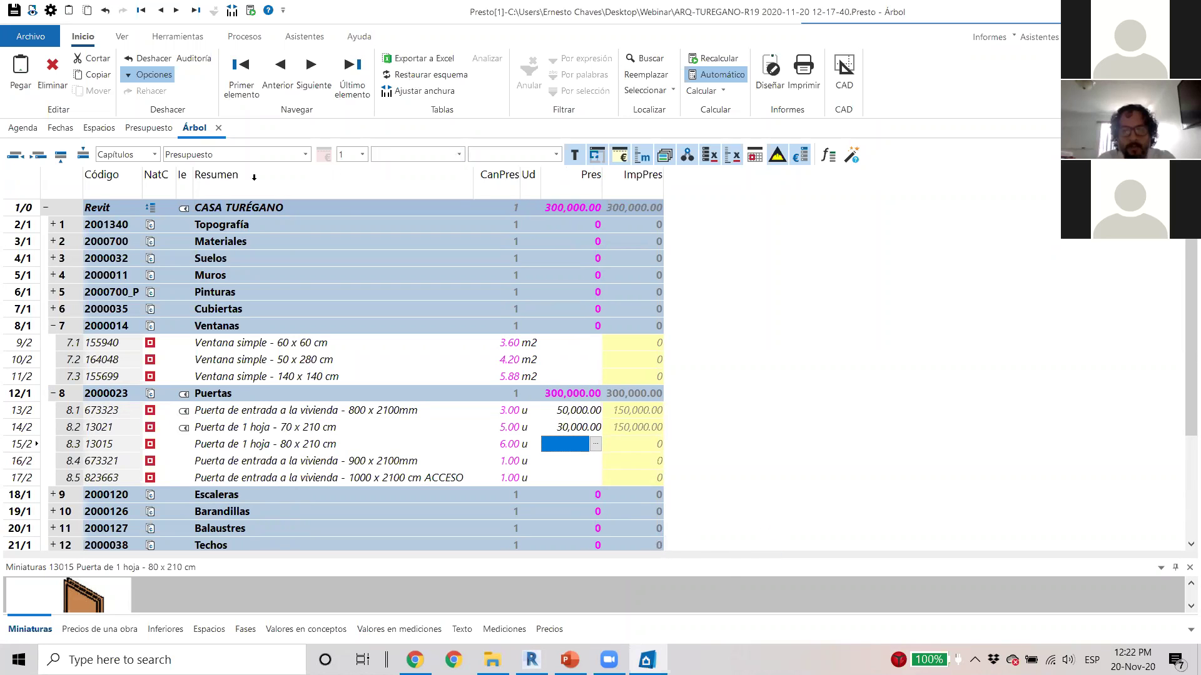
Step: Show the tree with the "Datos BIM | VARIABLES" scheme, collapse Puertas and Ventanas, and expand Ventanas again
click(305, 155)
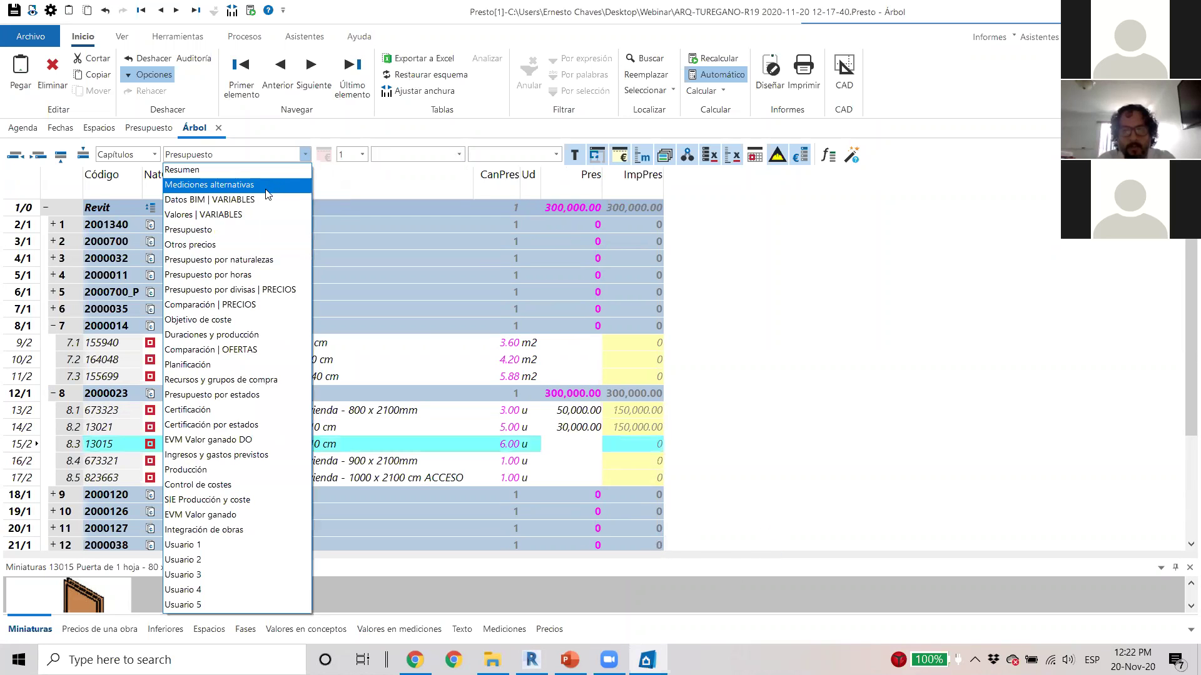
click(251, 199)
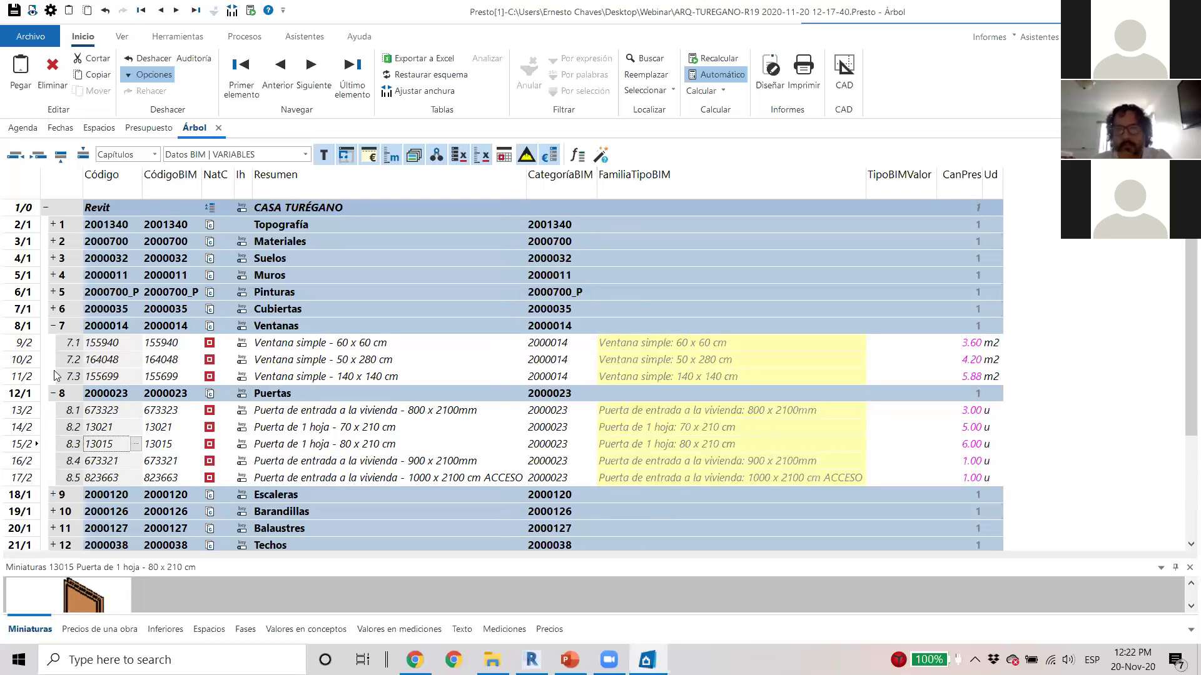
click(53, 393)
click(52, 326)
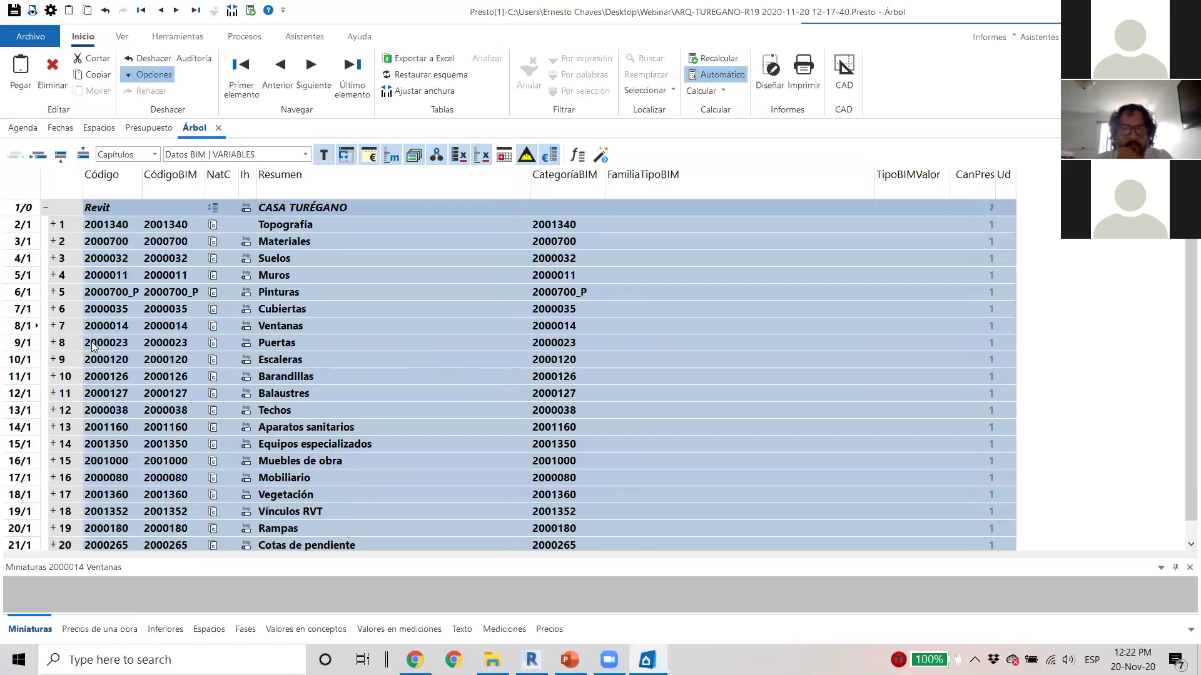
click(313, 330)
click(53, 326)
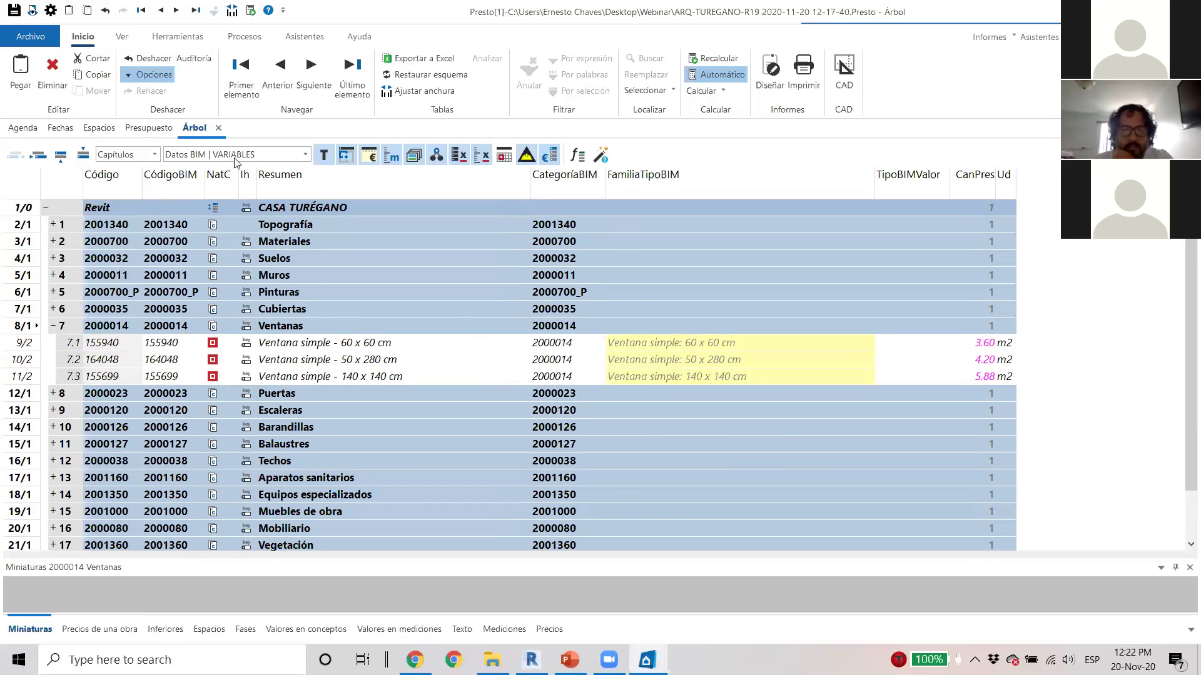
Step: Return the tree to the Presupuesto scheme and select the price of "Ventana simple - 60 x 60 cm"
click(305, 154)
click(232, 235)
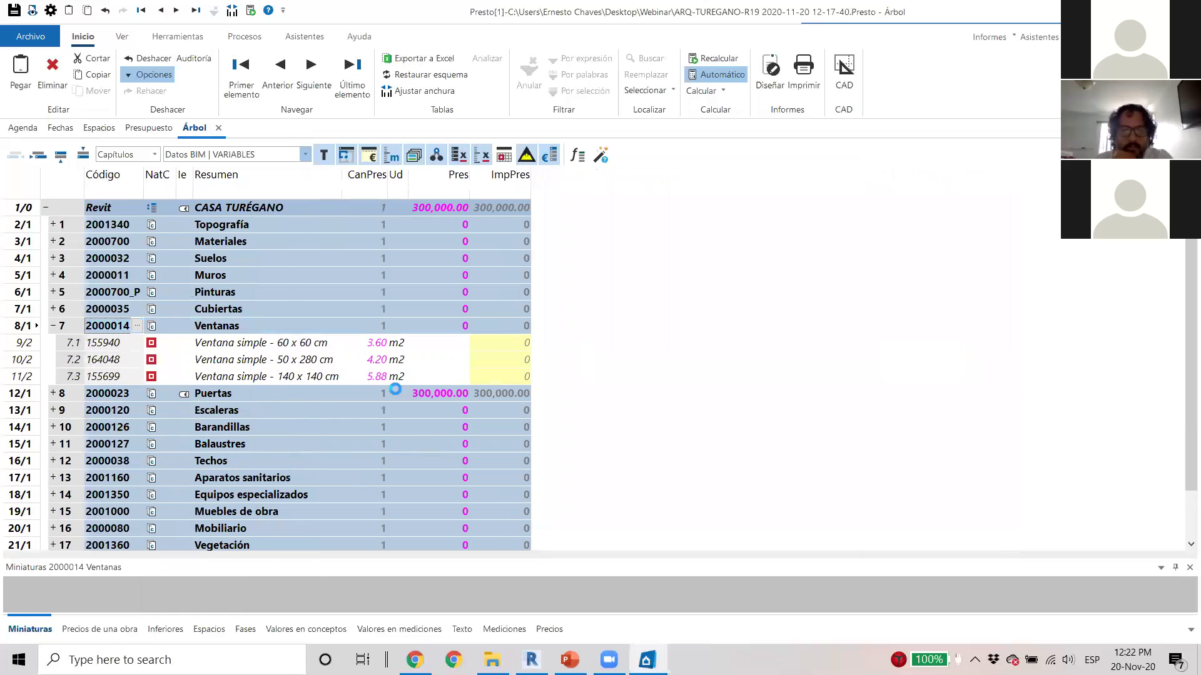
click(441, 345)
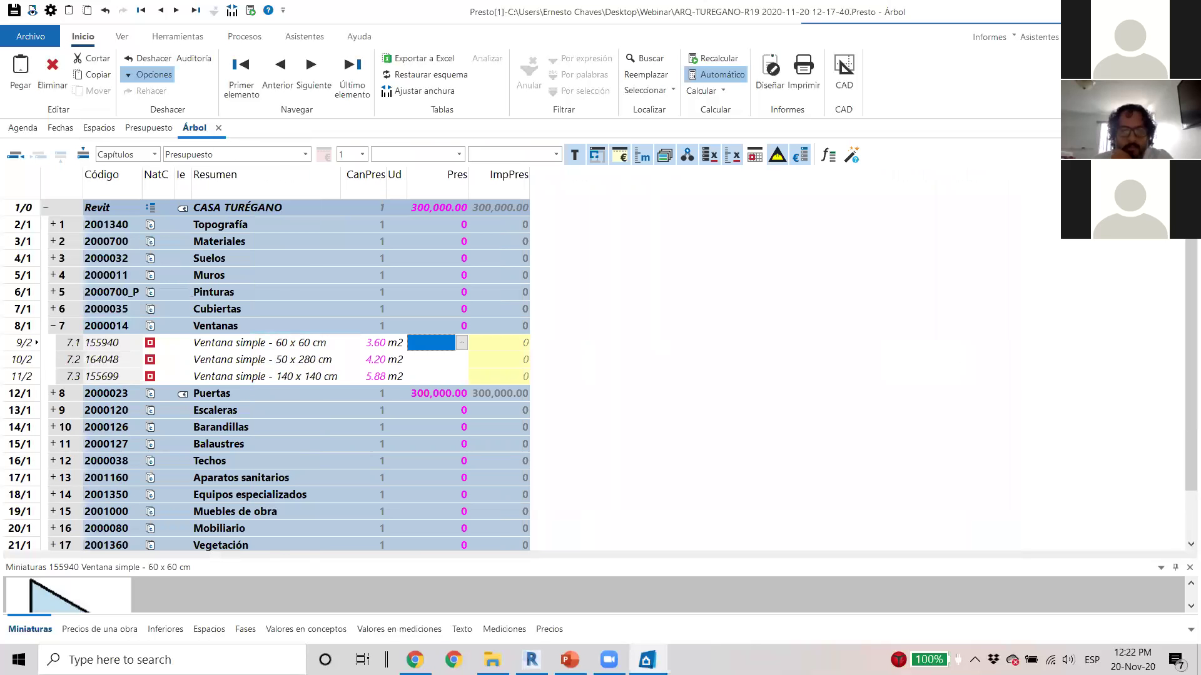
Step: Dock Presto beside Revit, switch to Revit and maximize its window
key(super+Down)
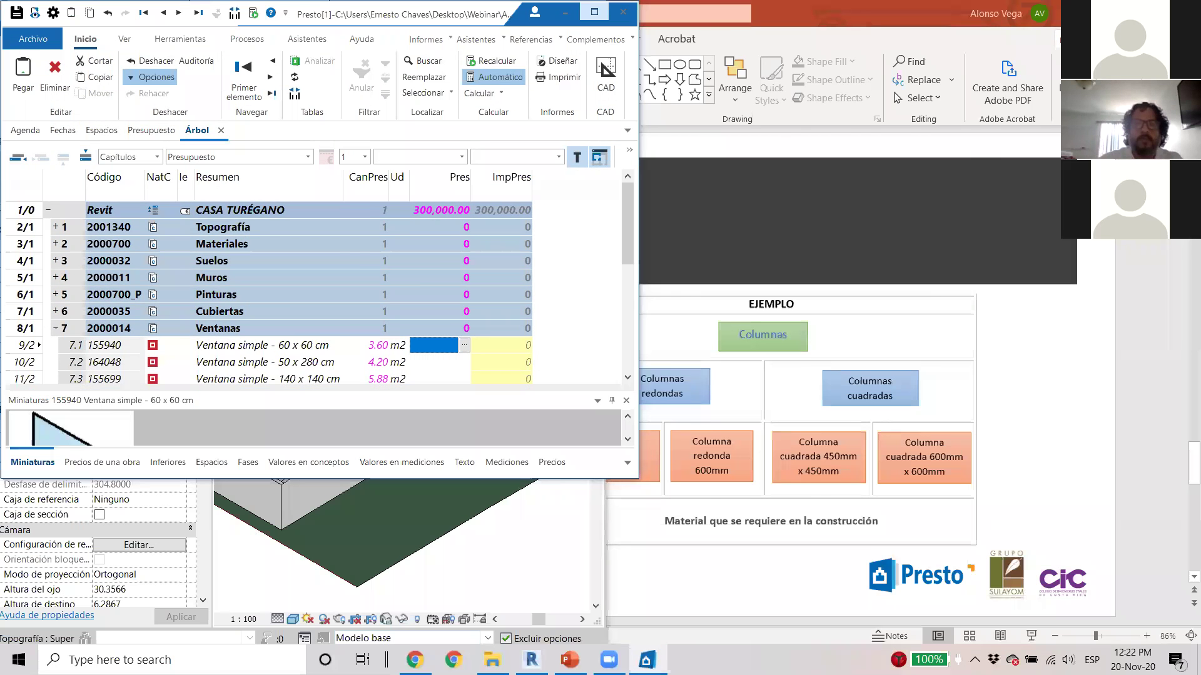
key(super+Right)
key(Return)
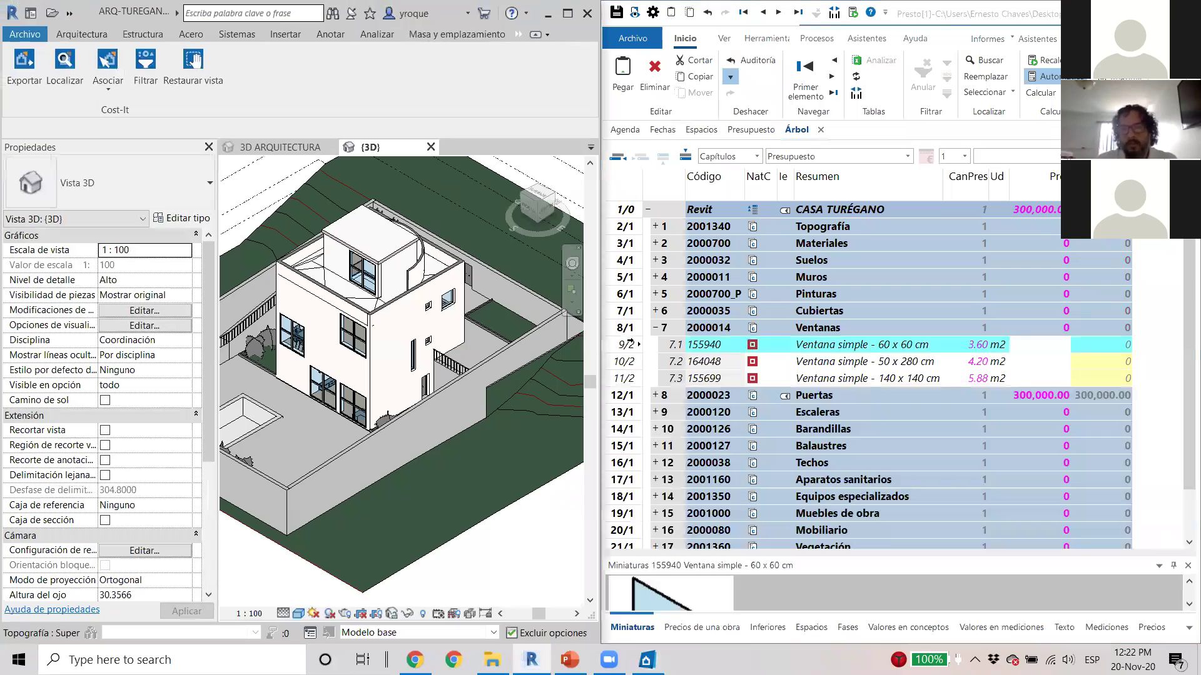
key(super+Up)
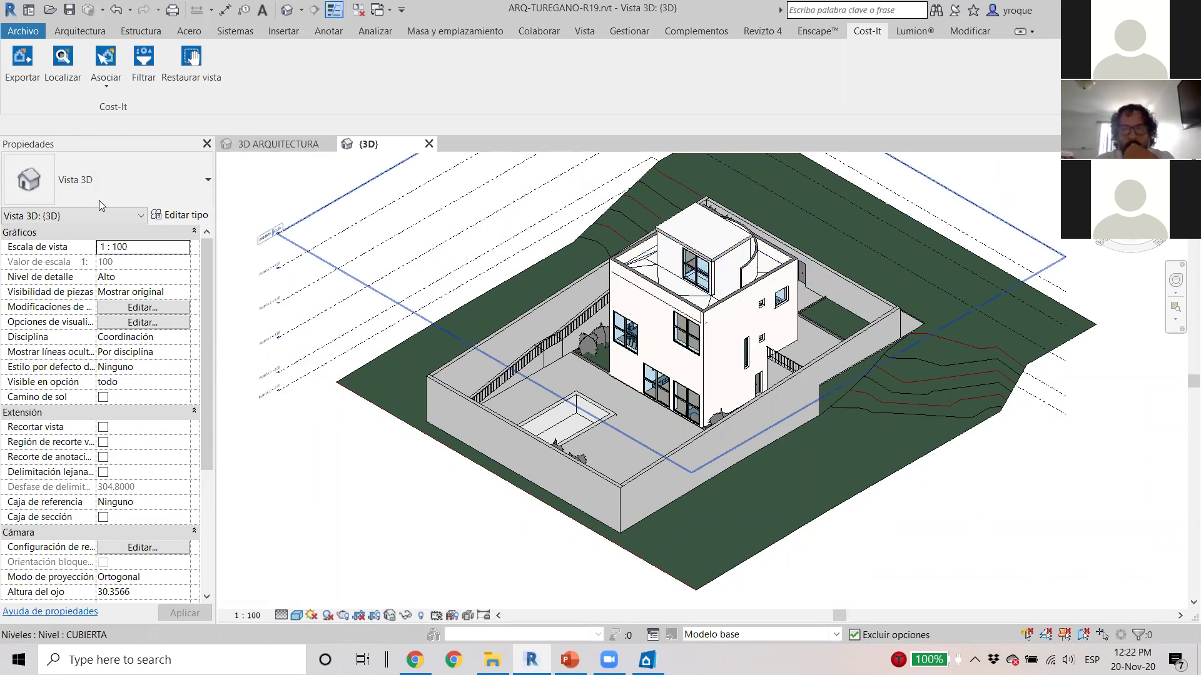
Step: Open the Cost-It export settings, sort the categories by ID and set the Ventanas measurement to Número
click(19, 63)
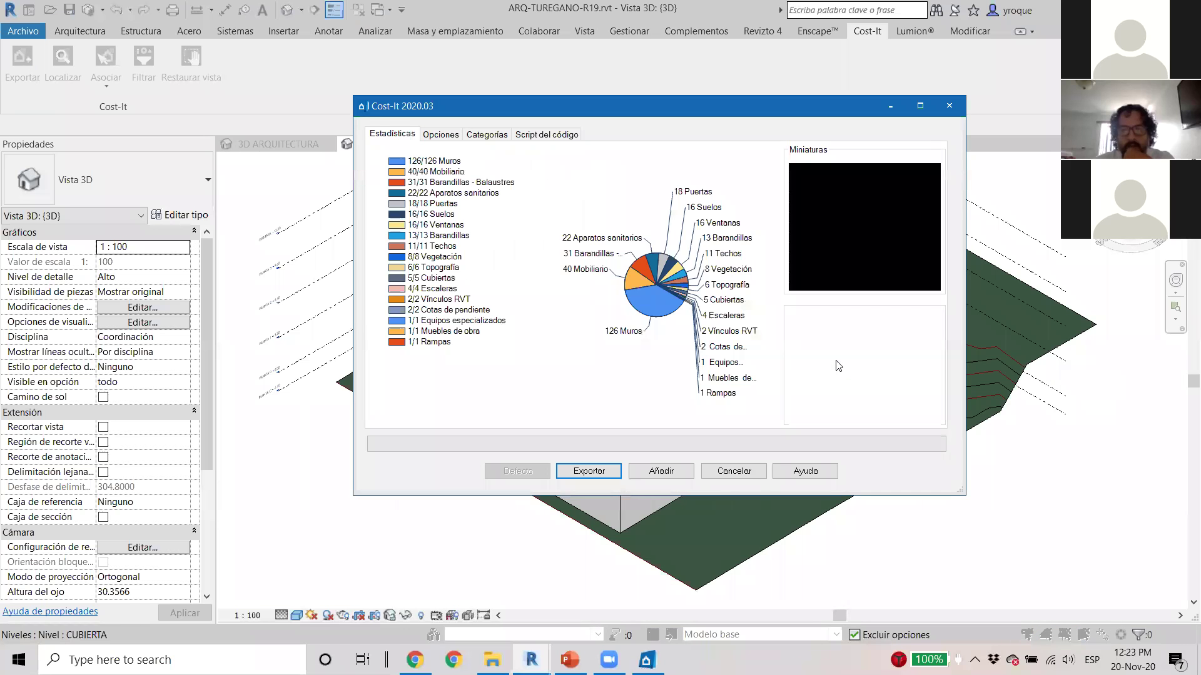
click(502, 136)
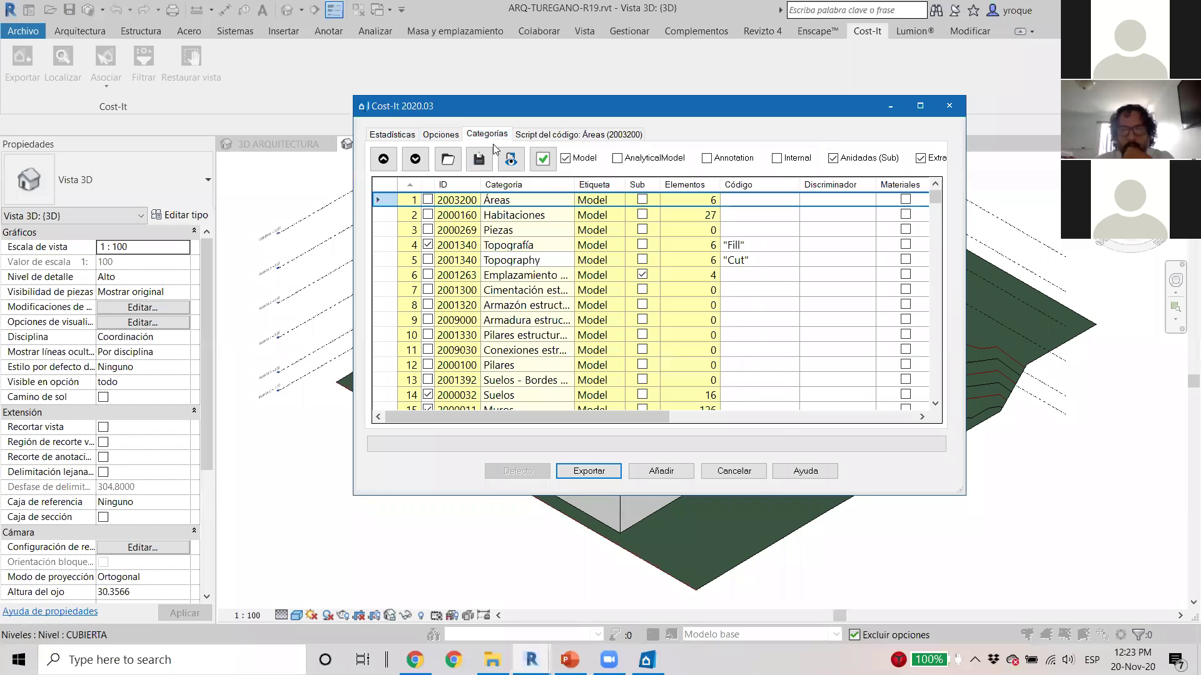
click(450, 187)
click(523, 218)
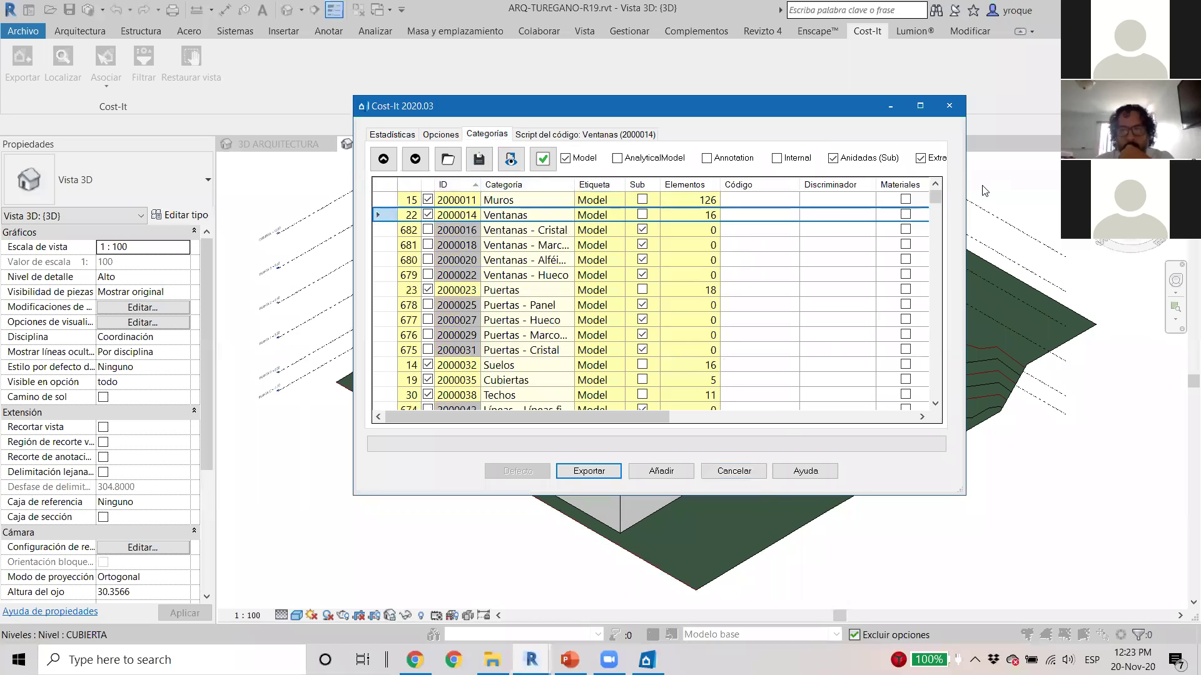
click(920, 105)
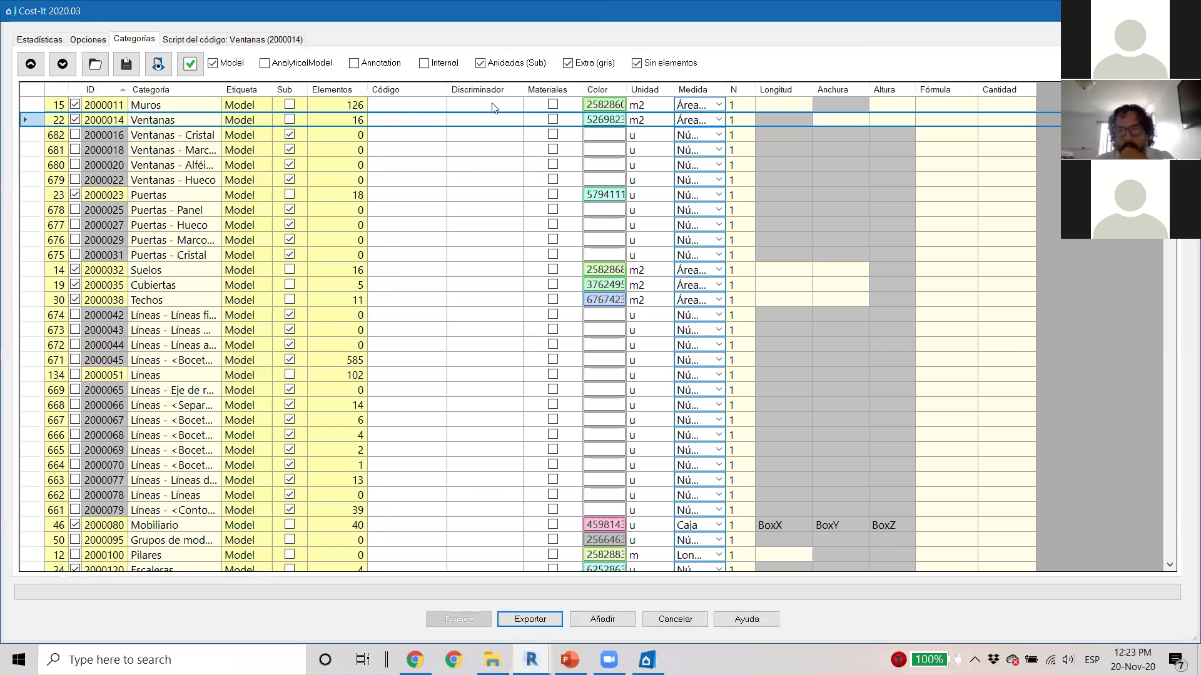
click(718, 124)
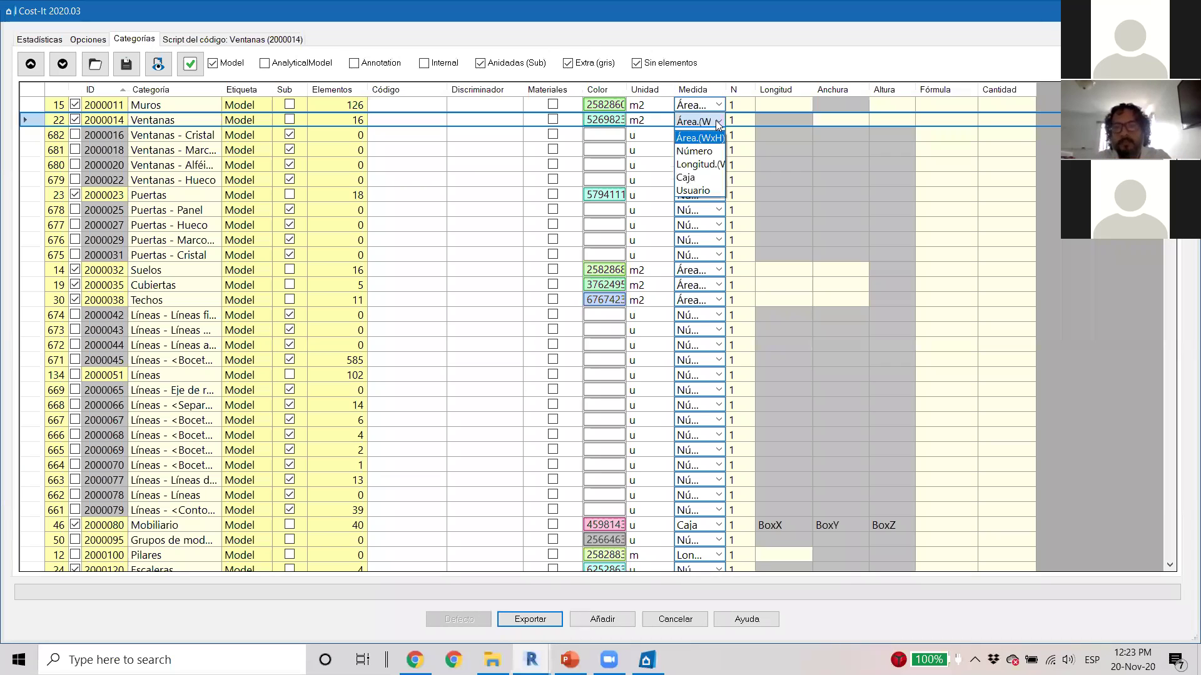
click(711, 155)
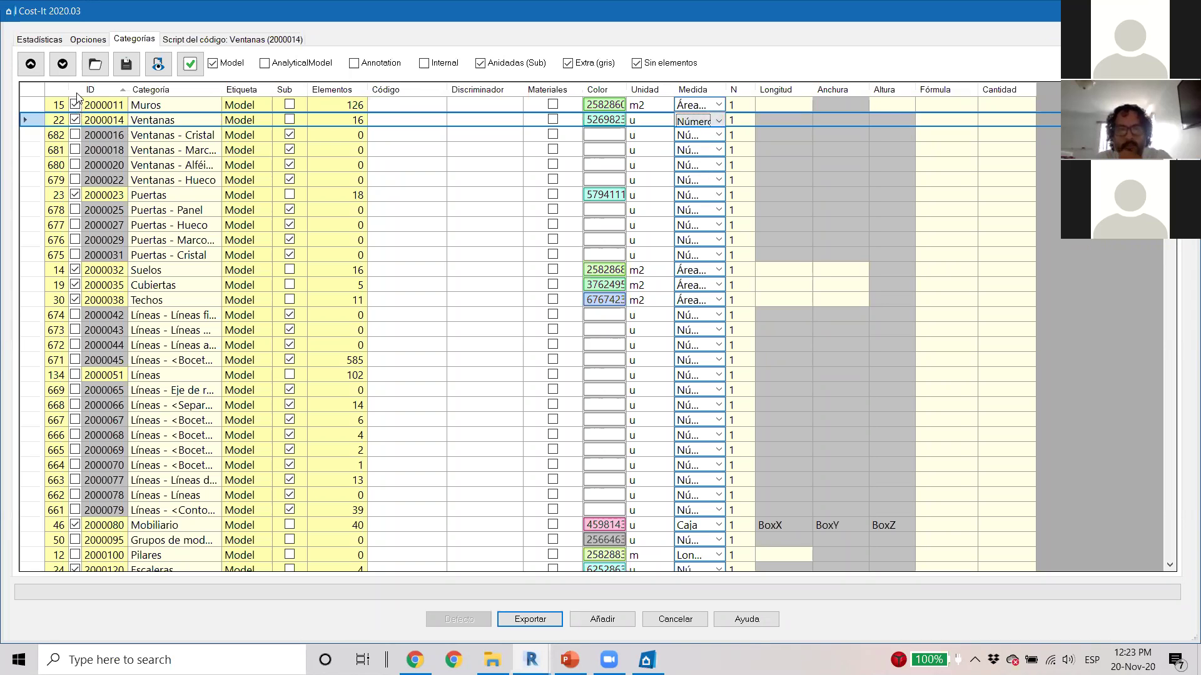
Step: Clear the category marks, mark only Ventanas, and export it to the Webinar folder as a Presto file named Ventanas
click(32, 104)
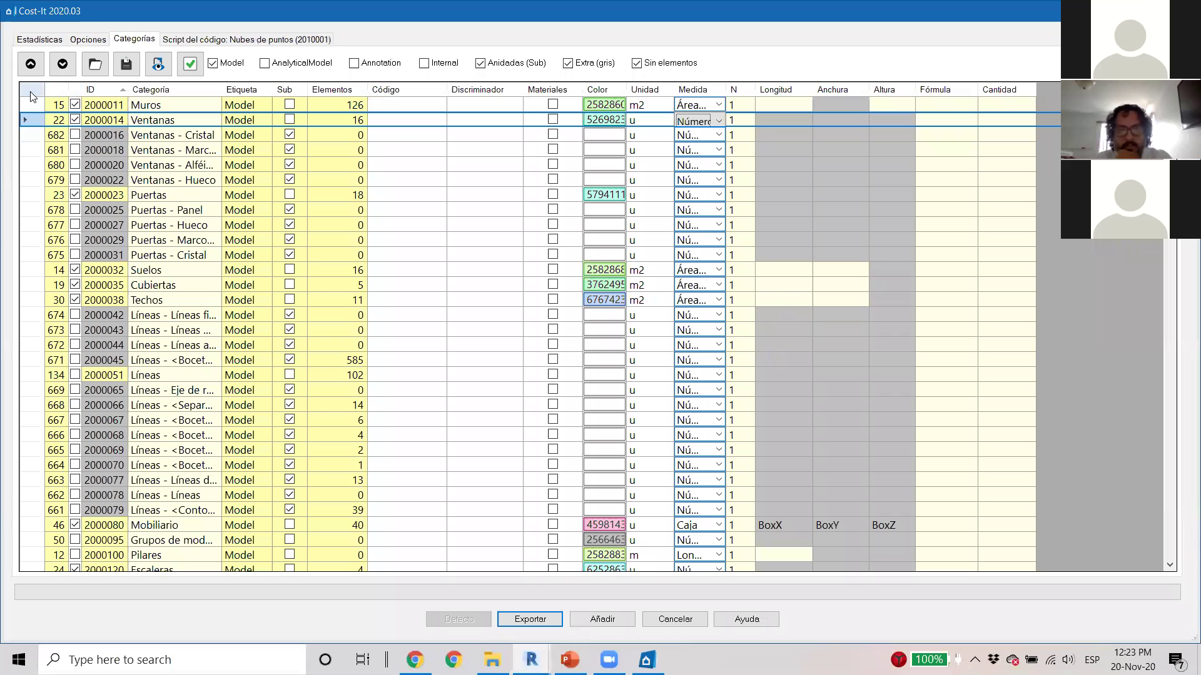
click(76, 120)
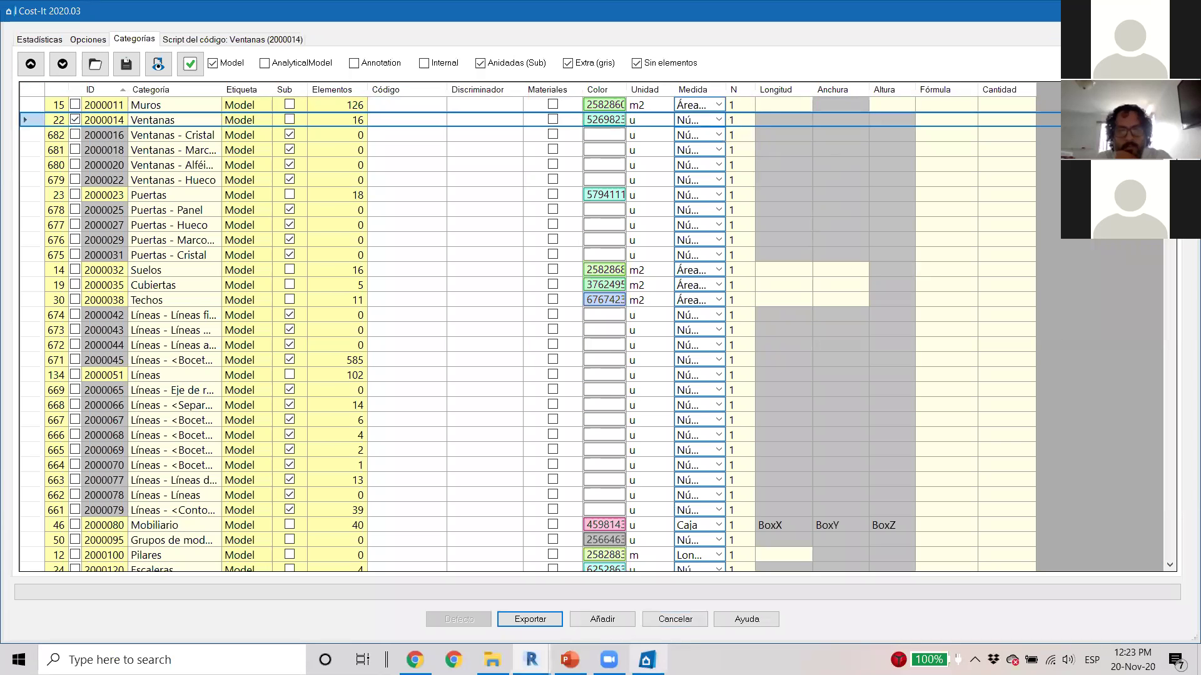
click(545, 619)
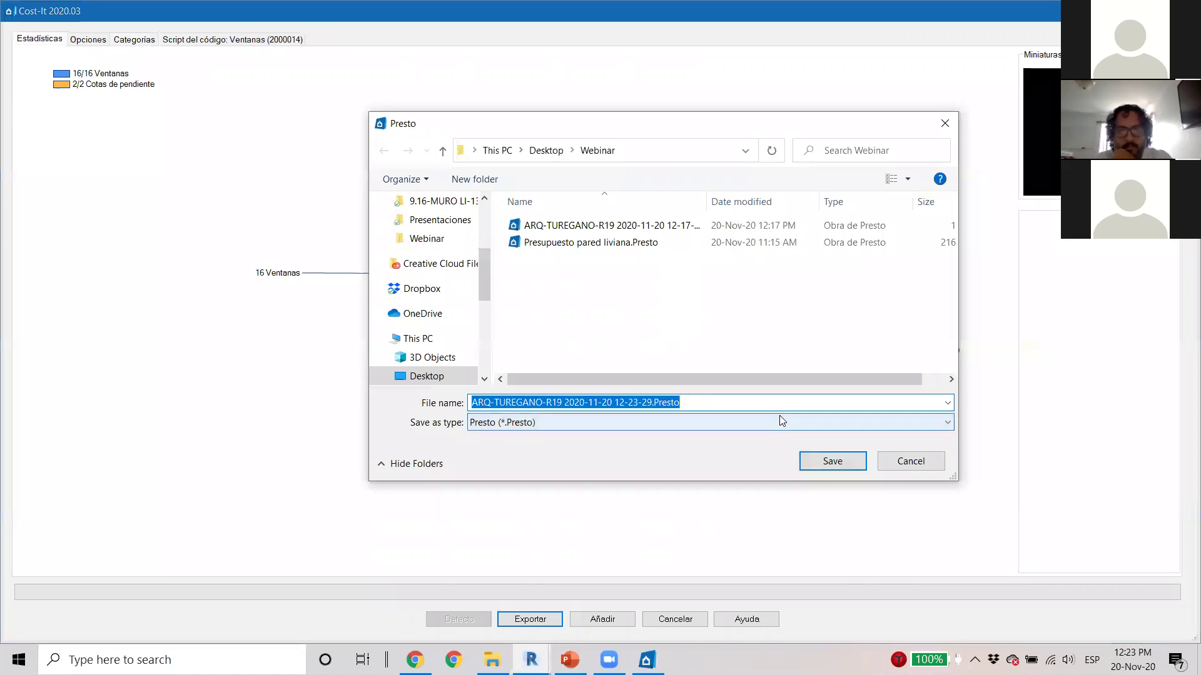
text(Ventn)
text(nas)
click(825, 459)
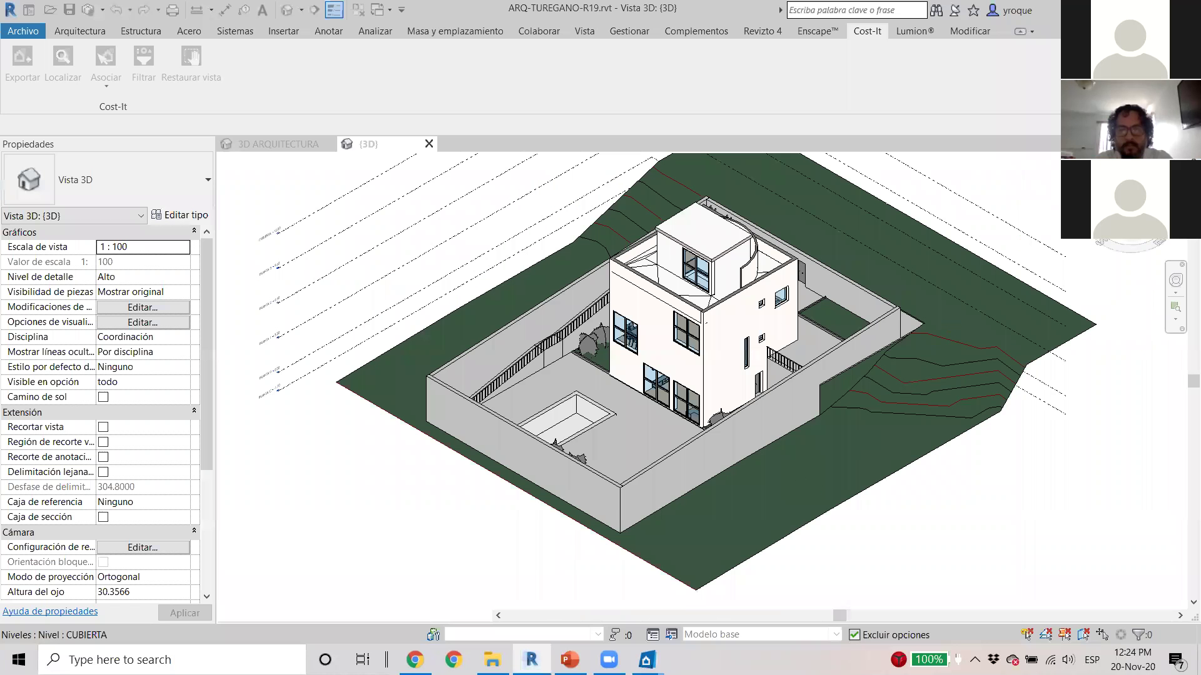
Step: Switch to the Ventanas Presto file, expand the Ventanas chapter and examine its three window items
mouse_move(646, 660)
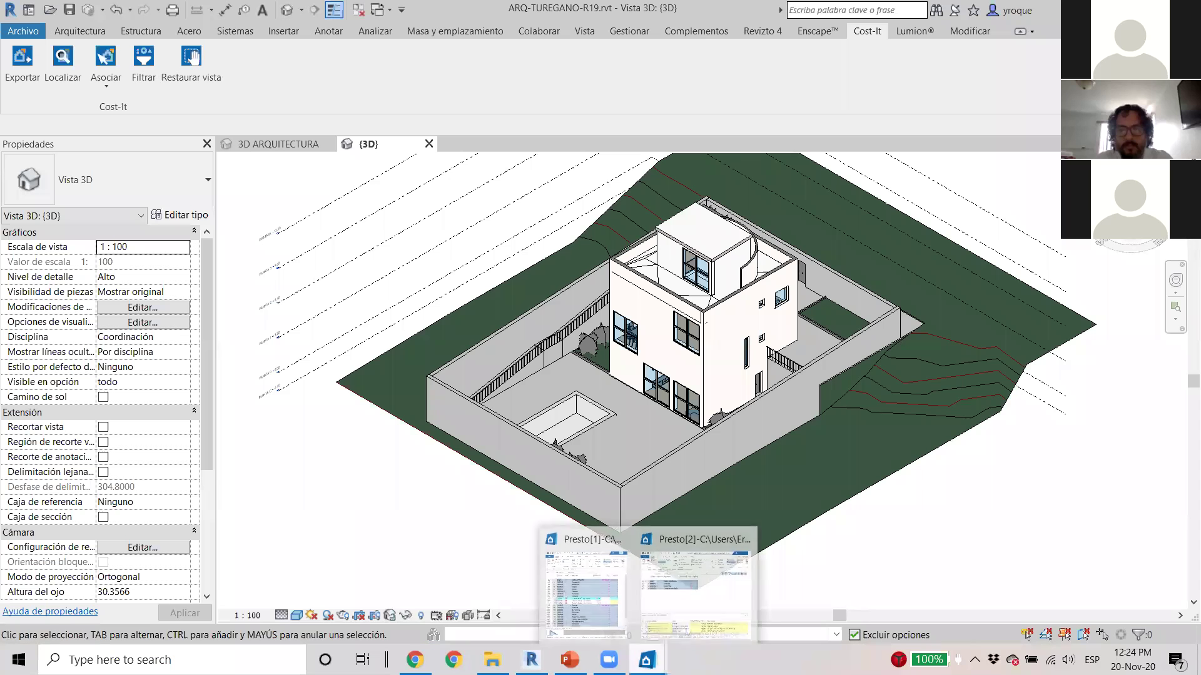
click(701, 588)
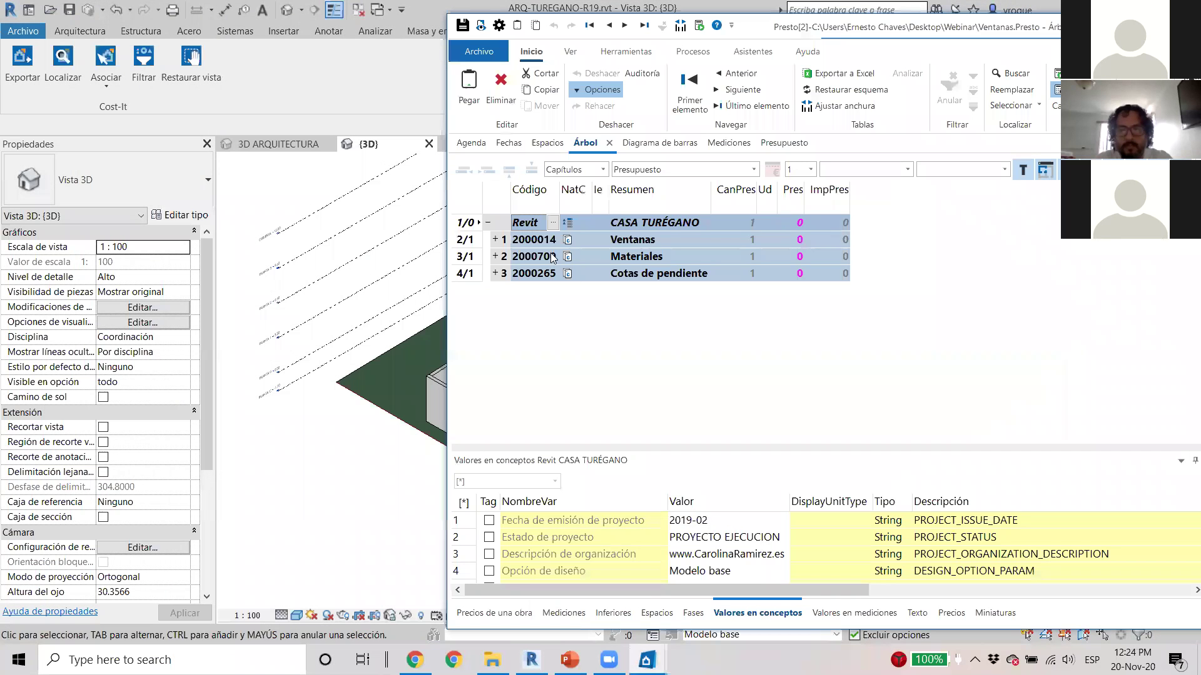
click(494, 240)
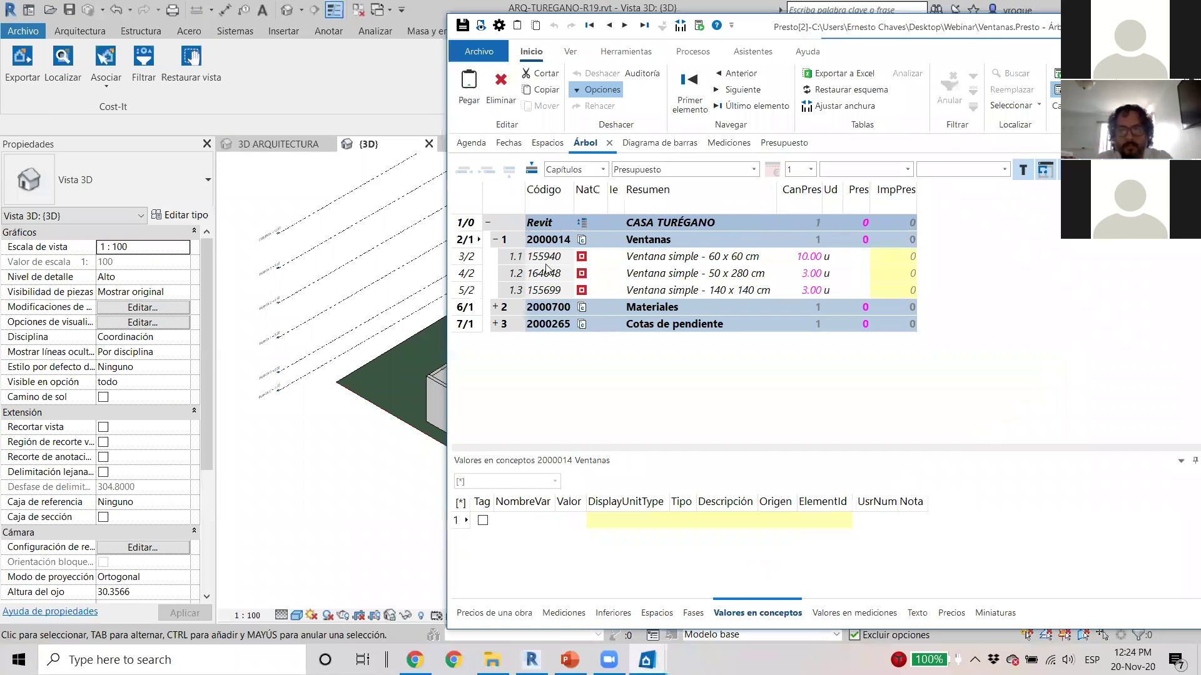
click(697, 261)
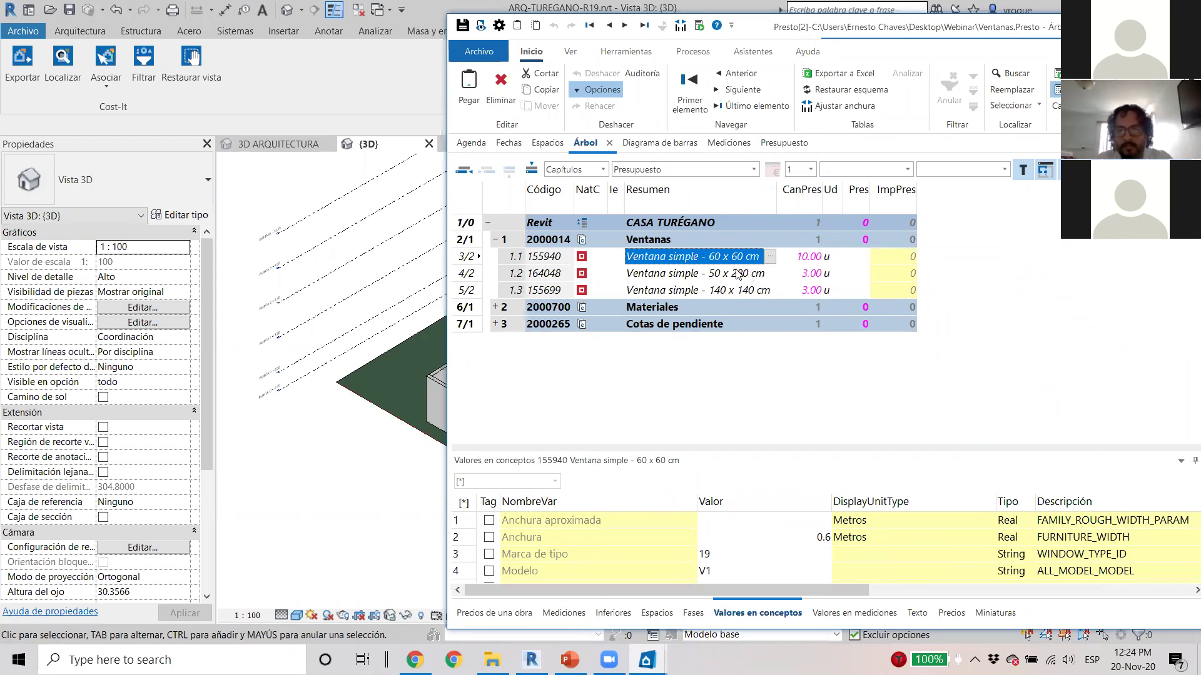
click(741, 273)
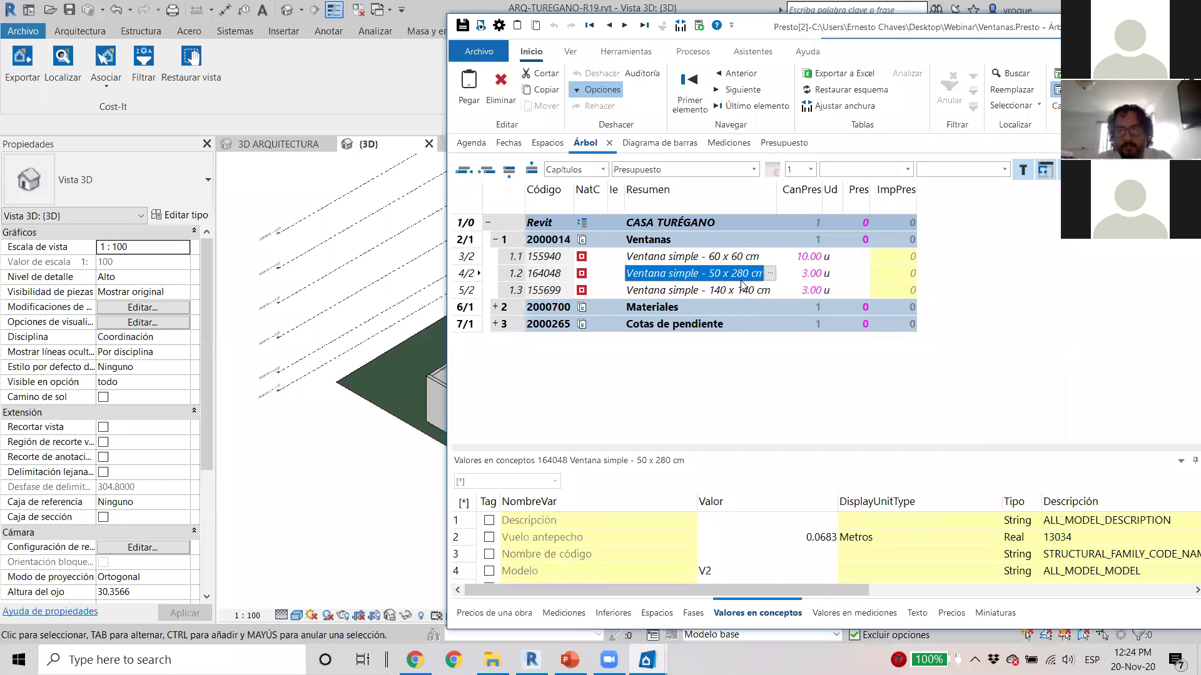
click(738, 292)
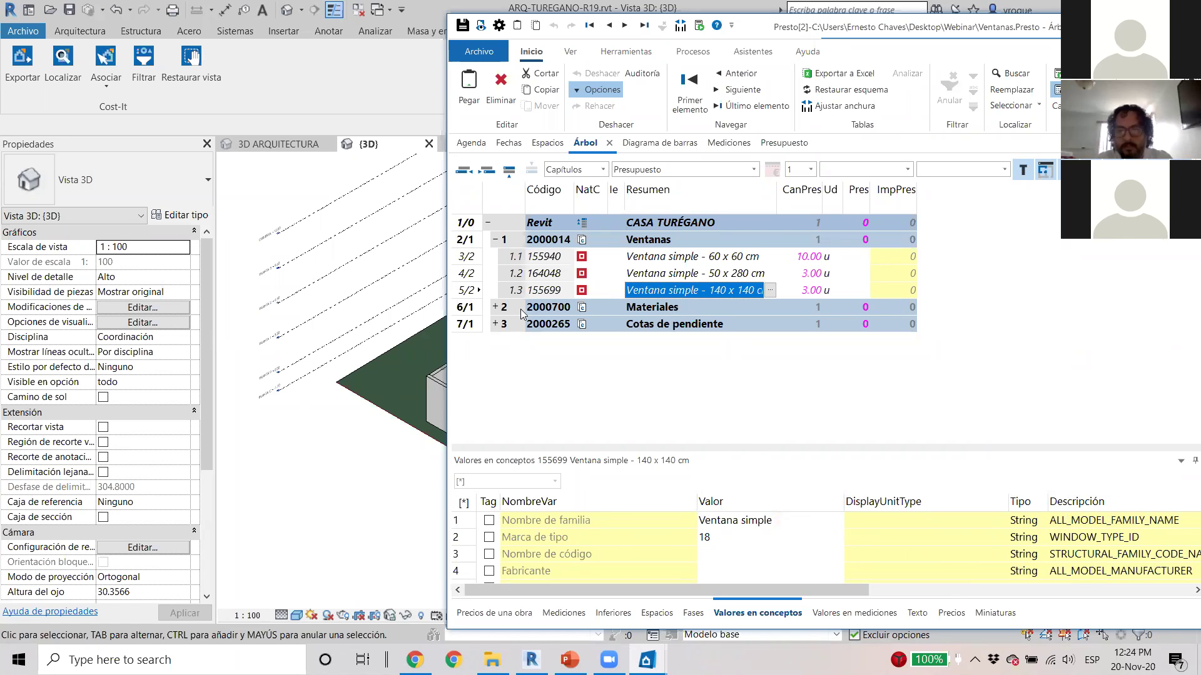
Step: Tile Revit beside the Ventanas Presto file and select the "Ventana simple - 140 x 140 cm" elements in the model
click(323, 388)
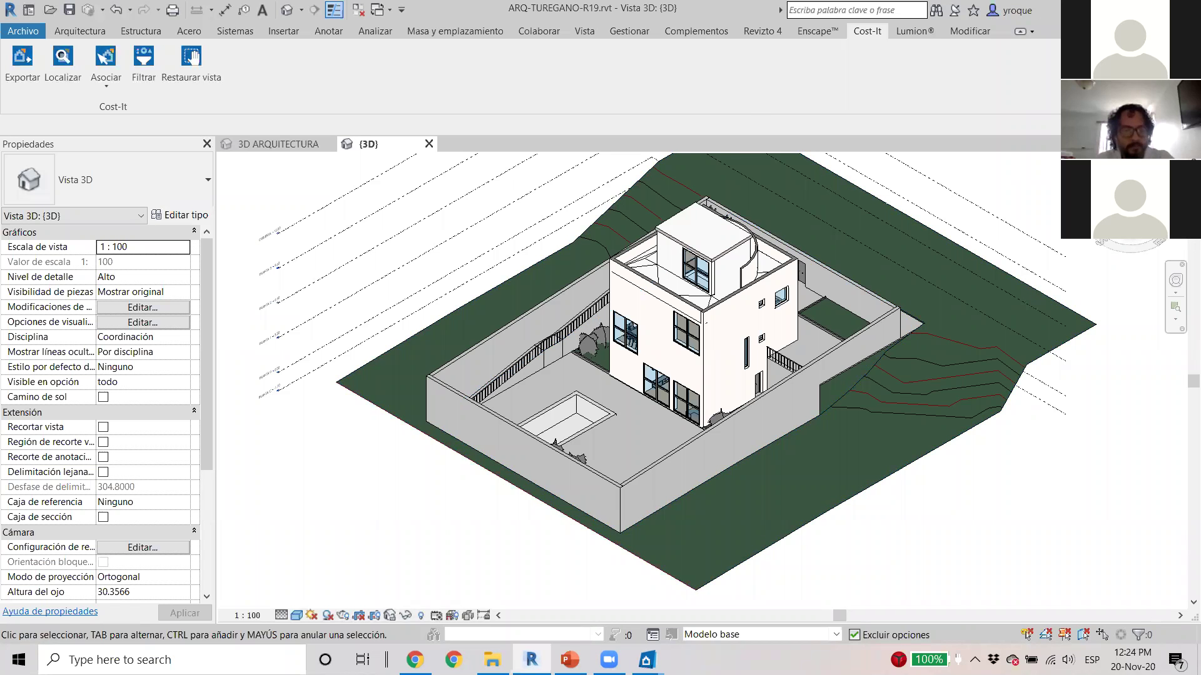
key(super+Left)
click(877, 122)
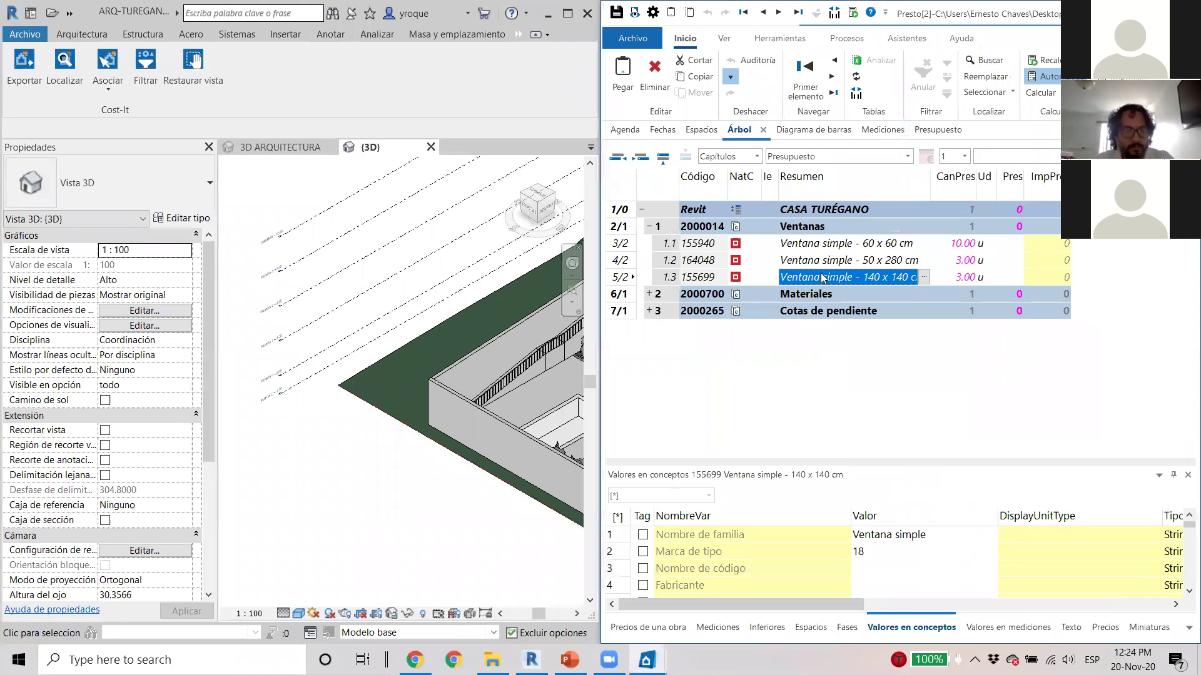
right_click(824, 279)
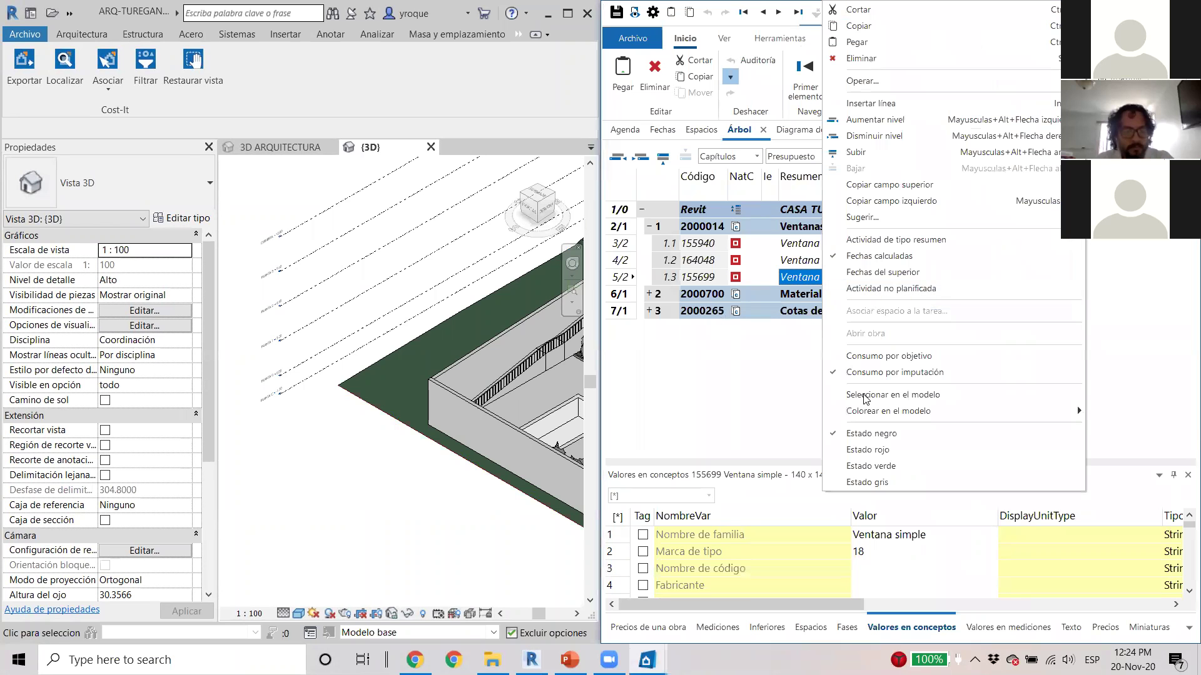
click(883, 398)
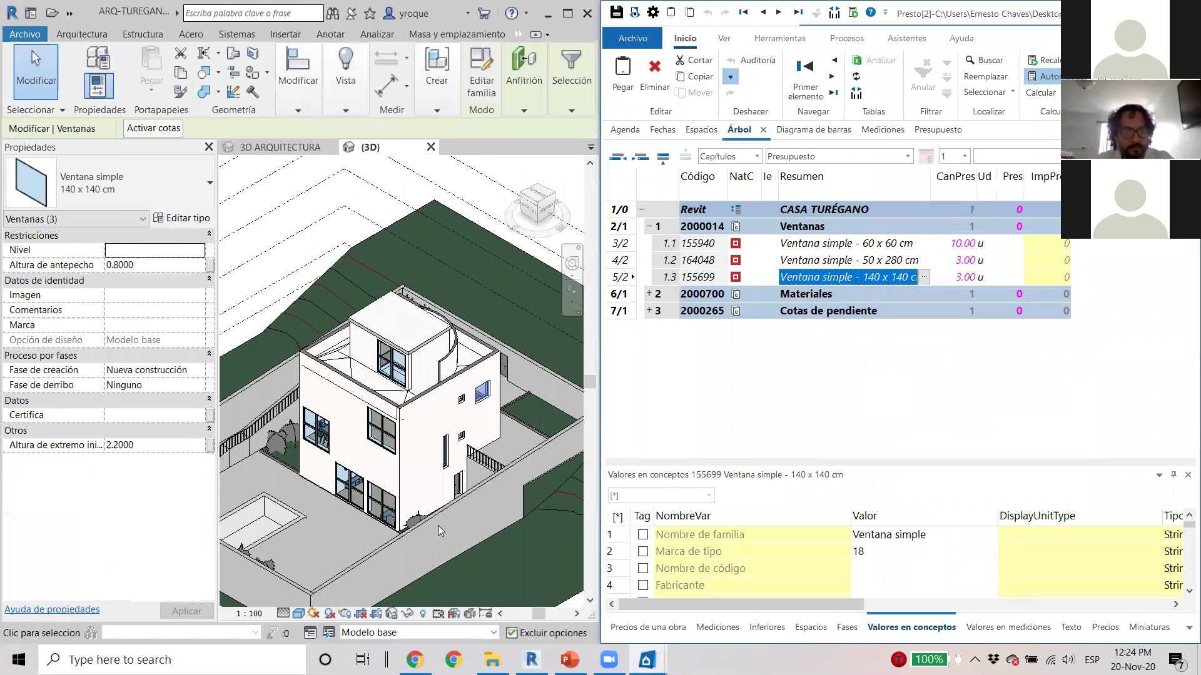
Step: Temporarily isolate the Ventanas category in the 3D view to examine the selected windows, restore the full model and clear the selection
click(407, 613)
click(428, 529)
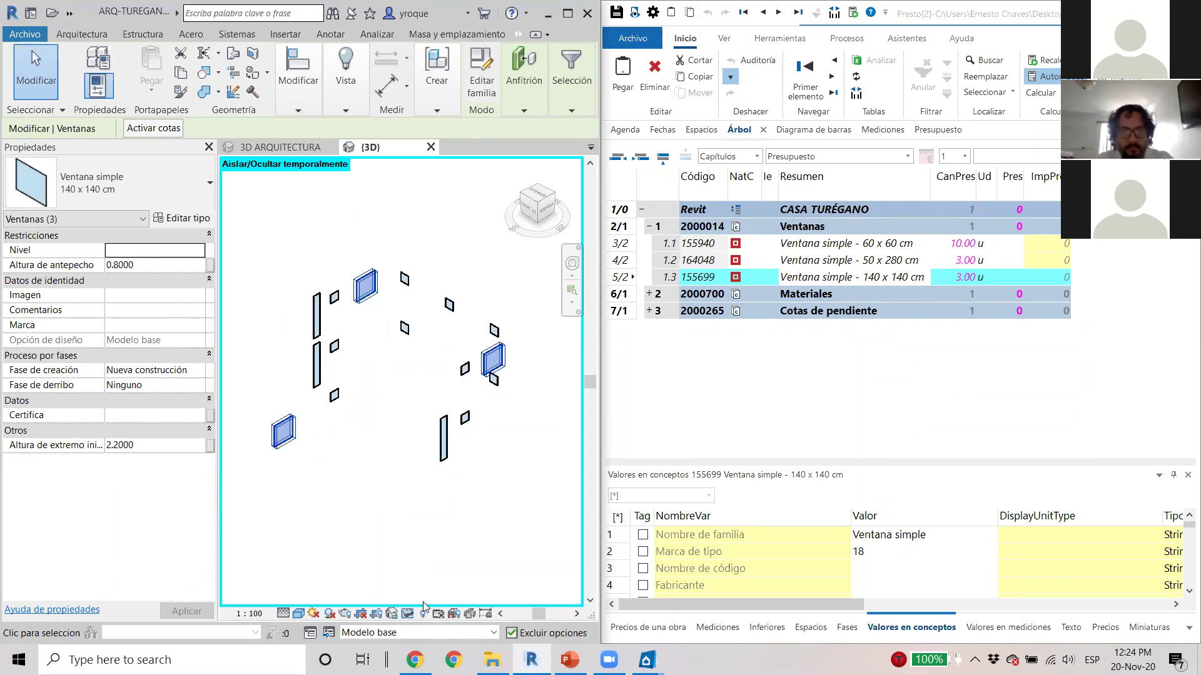
click(408, 614)
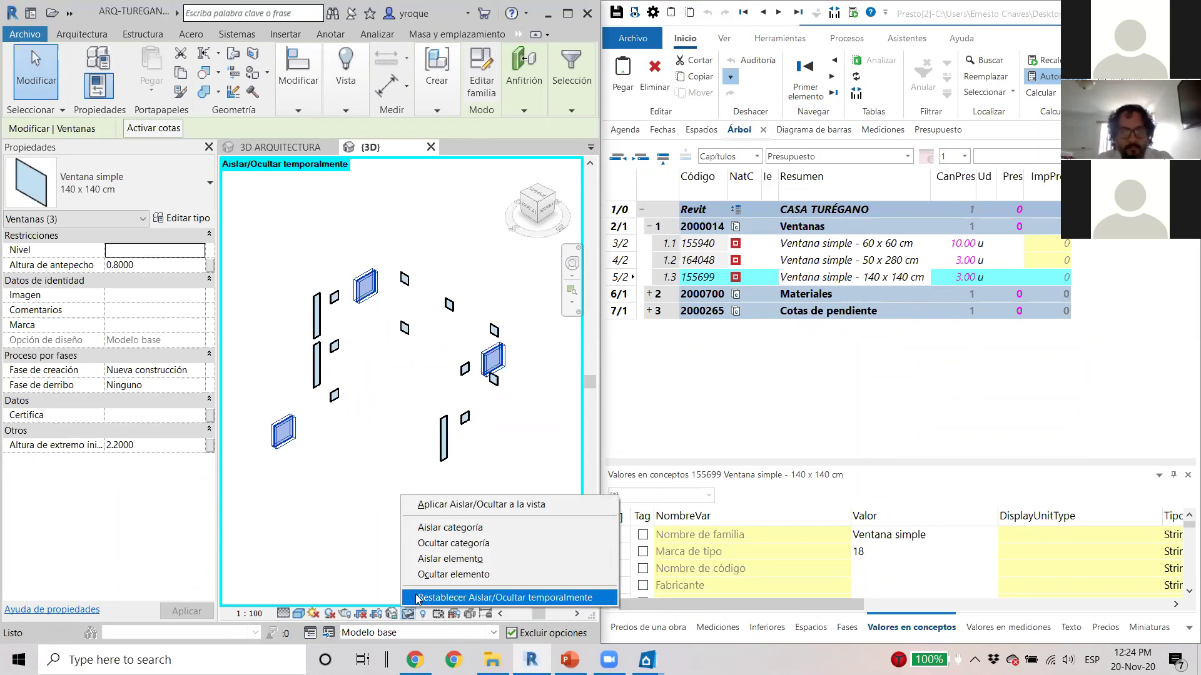
click(475, 597)
key(Escape)
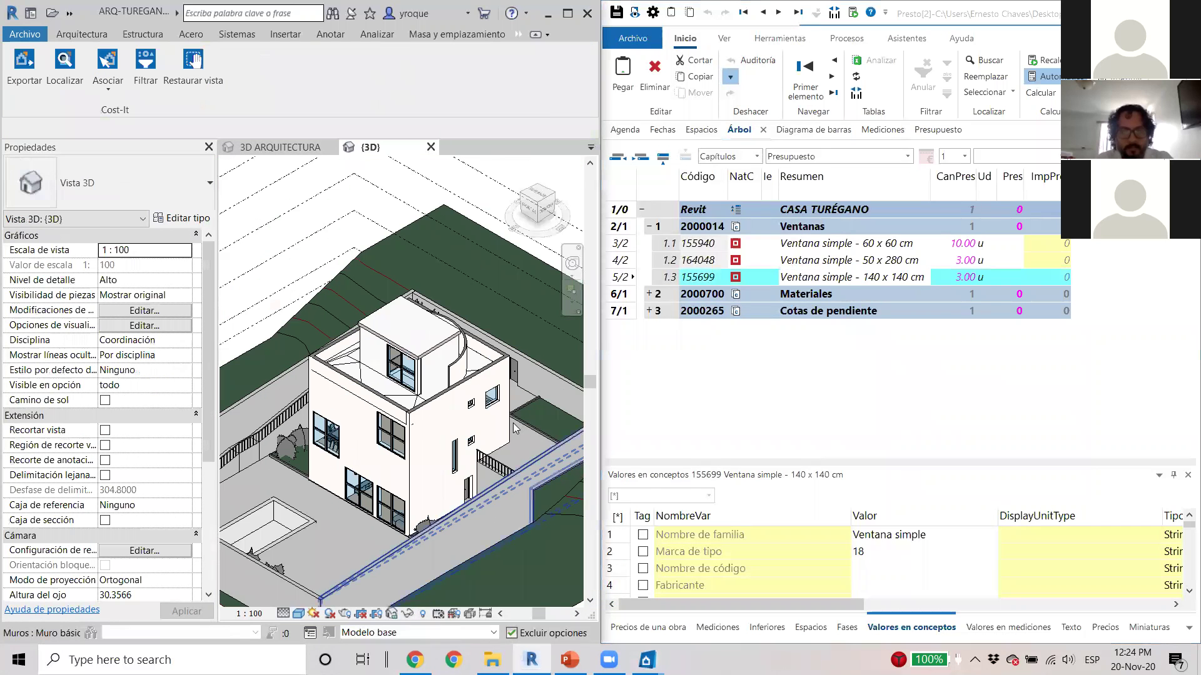
drag(513, 428, 530, 371)
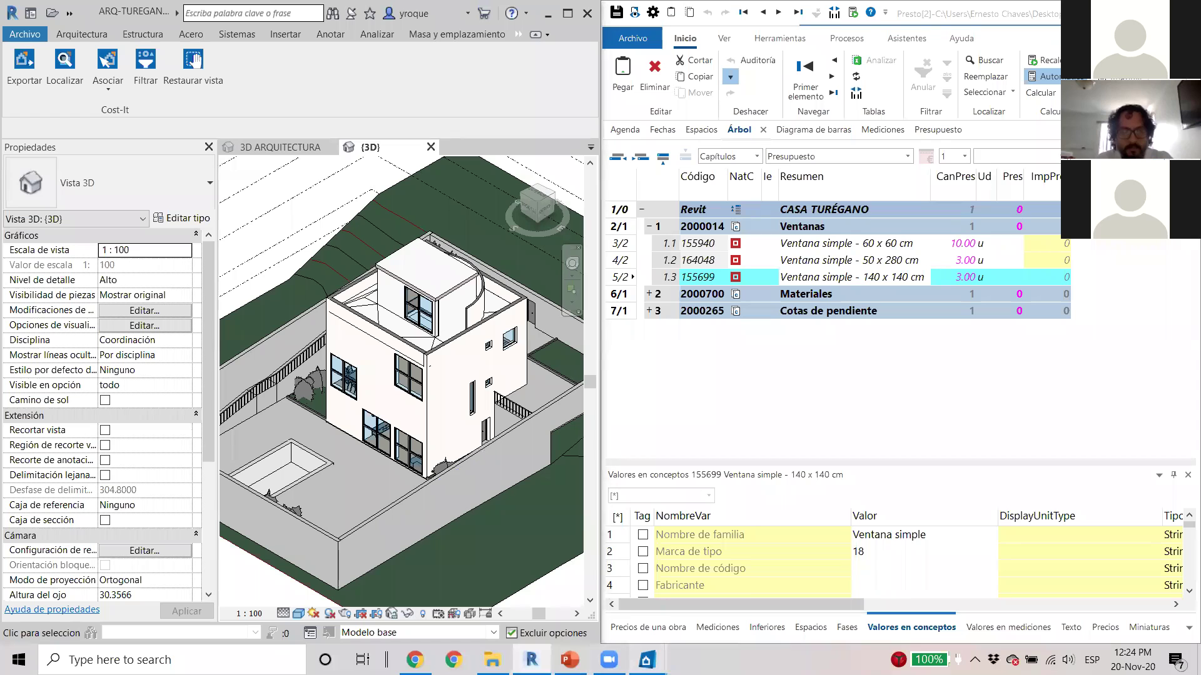
Step: Switch to the ARQ-TUREGANO-R19 Presto budget, maximize its window and enlarge the detail area under the budget tree
mouse_move(647, 660)
click(620, 578)
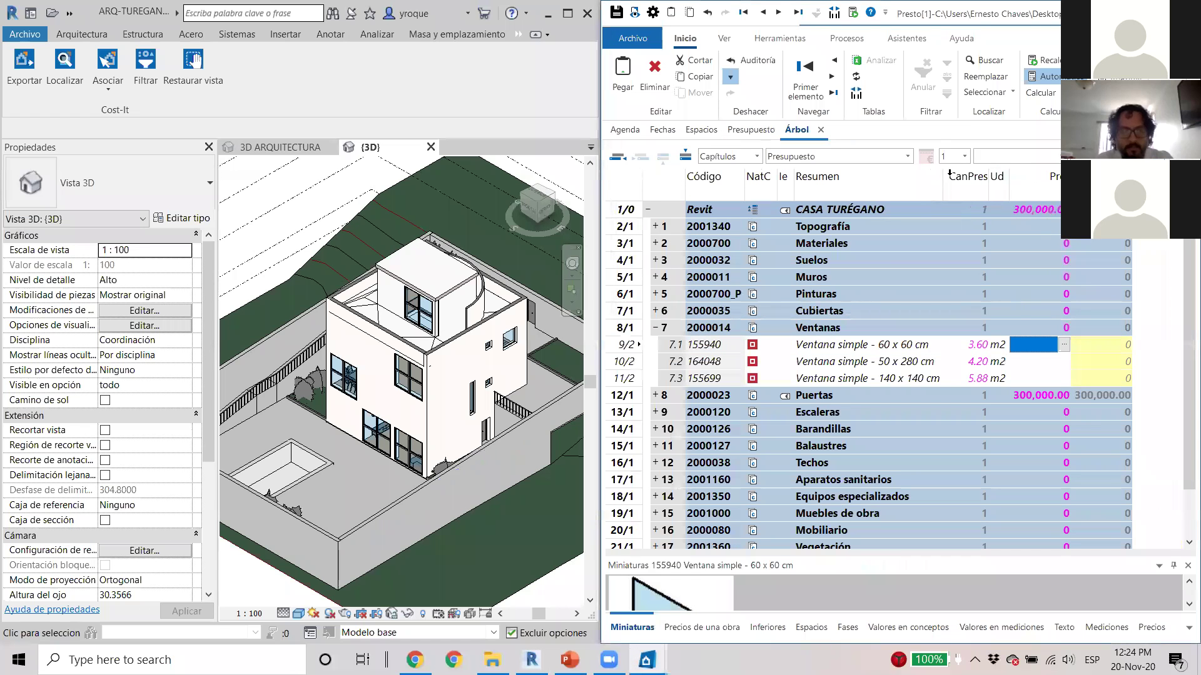
key(super+Up)
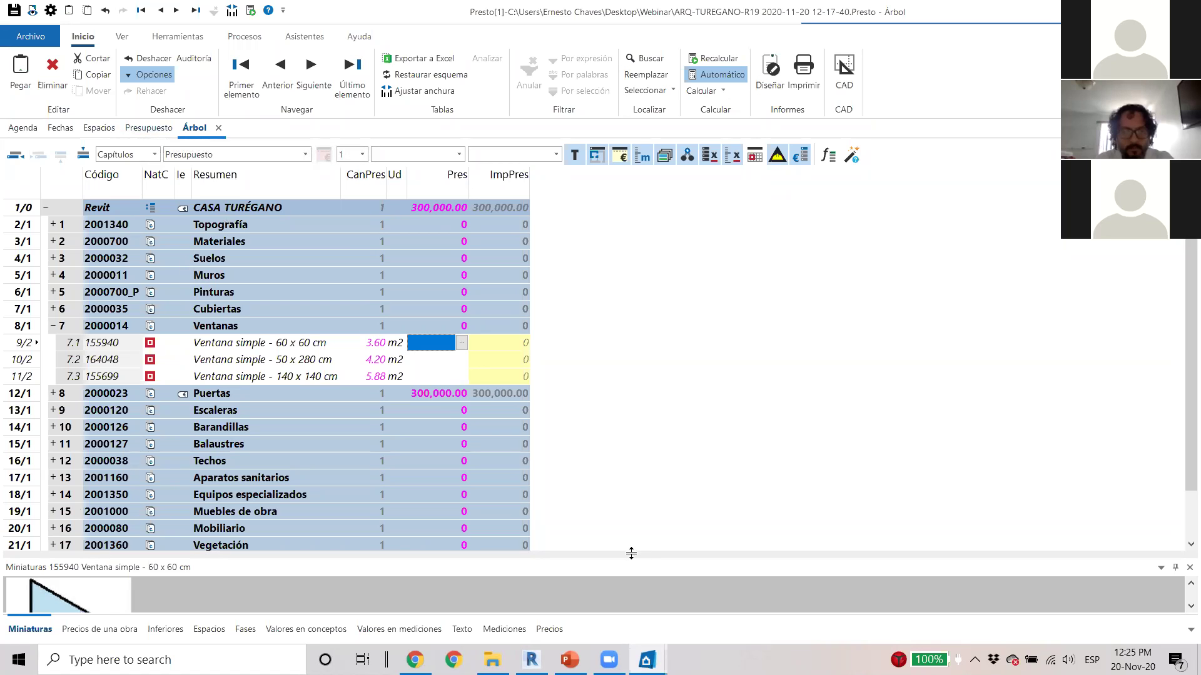
drag(633, 551, 654, 437)
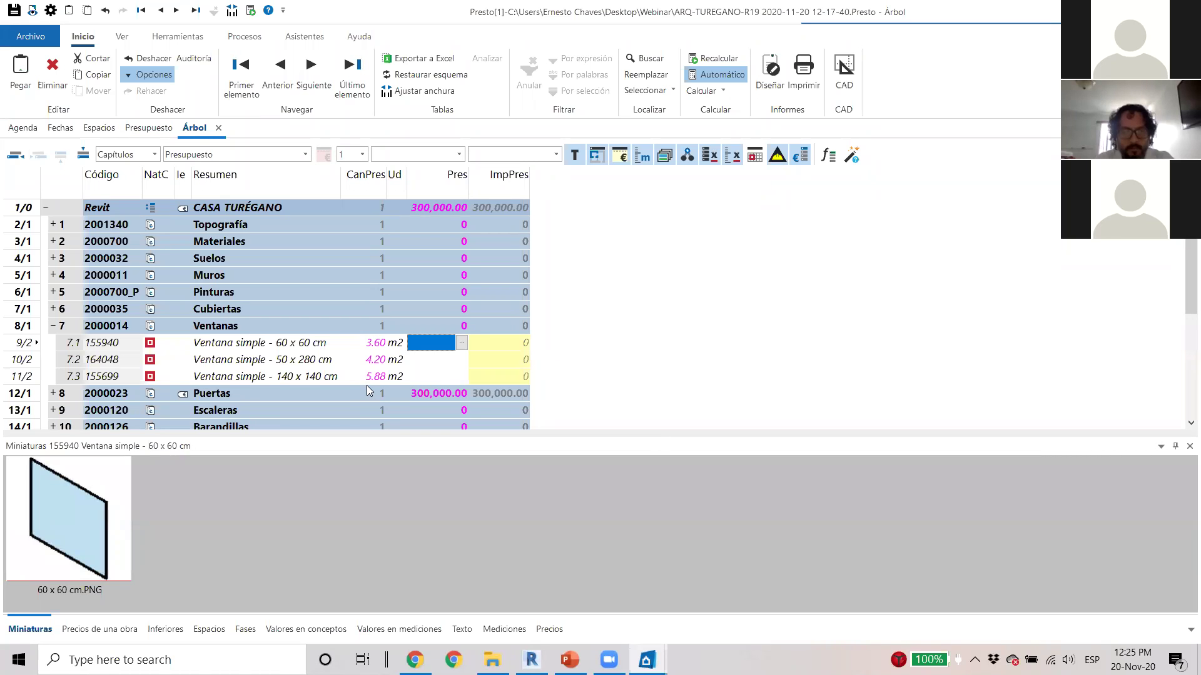
Step: Display the measurement lines of "Ventana simple - 60 x 60 cm"
click(272, 345)
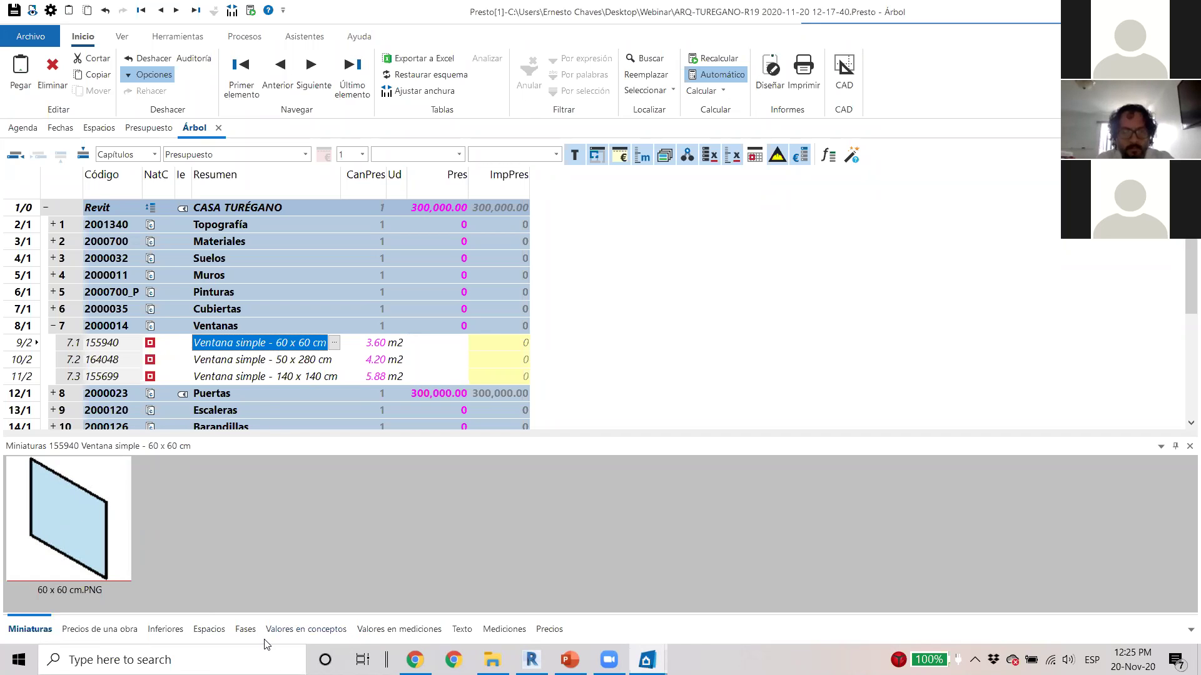
click(502, 630)
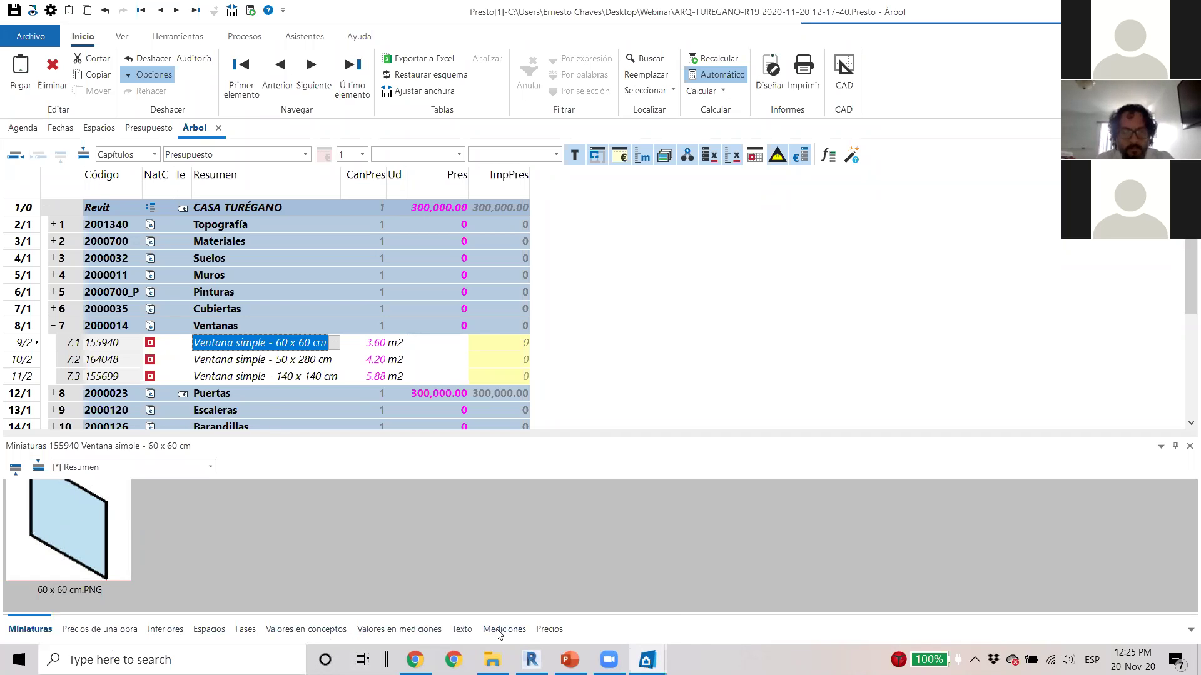
scroll(460, 535, down, 1)
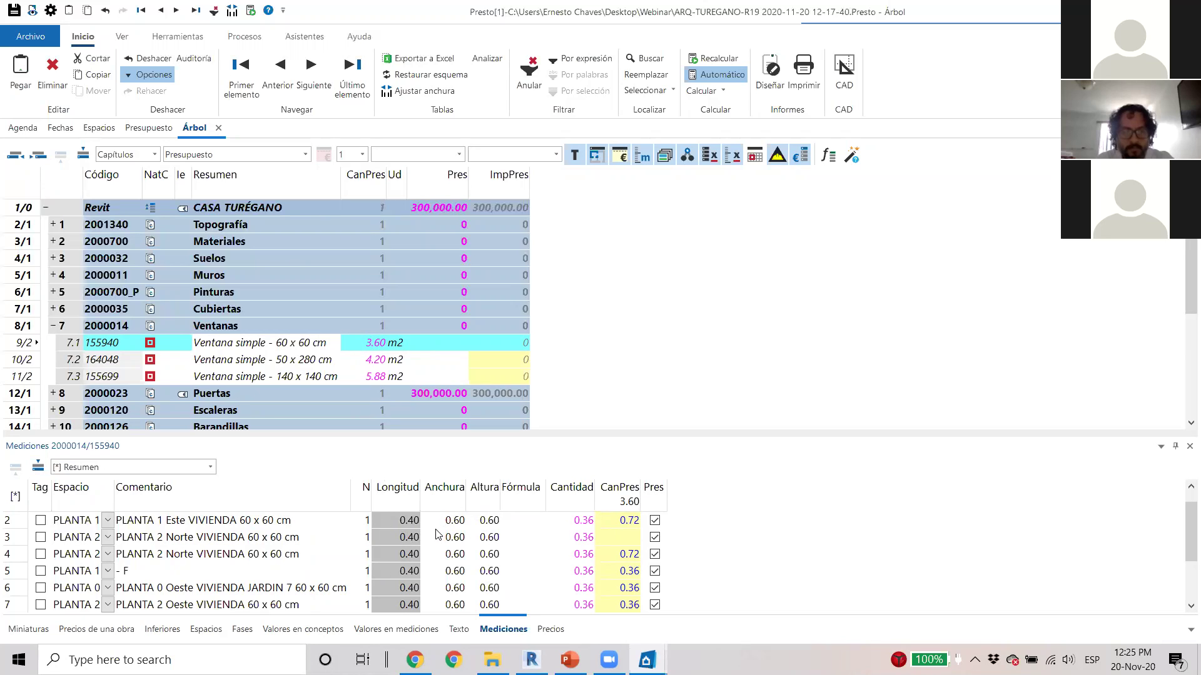
Step: Reactivate the annulled Longitud of the PLANTA 1 Este VIVIENDA 60 x 60 cm line with Desanular and check its dimensions and quantity
click(400, 520)
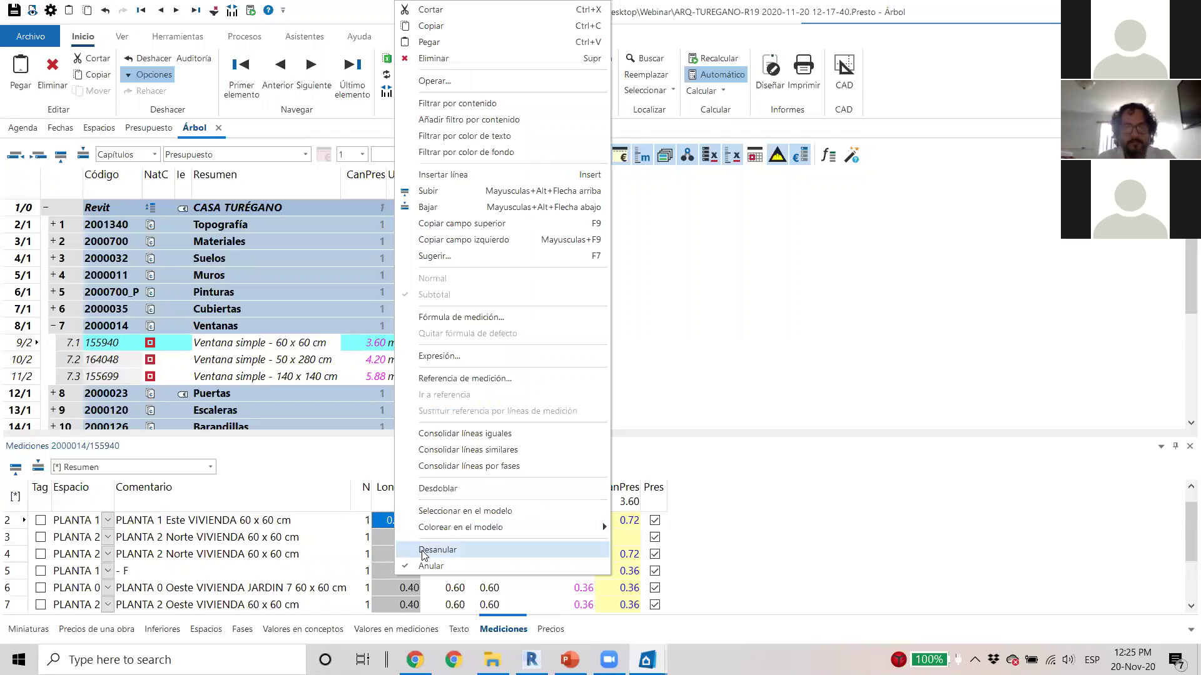
click(428, 554)
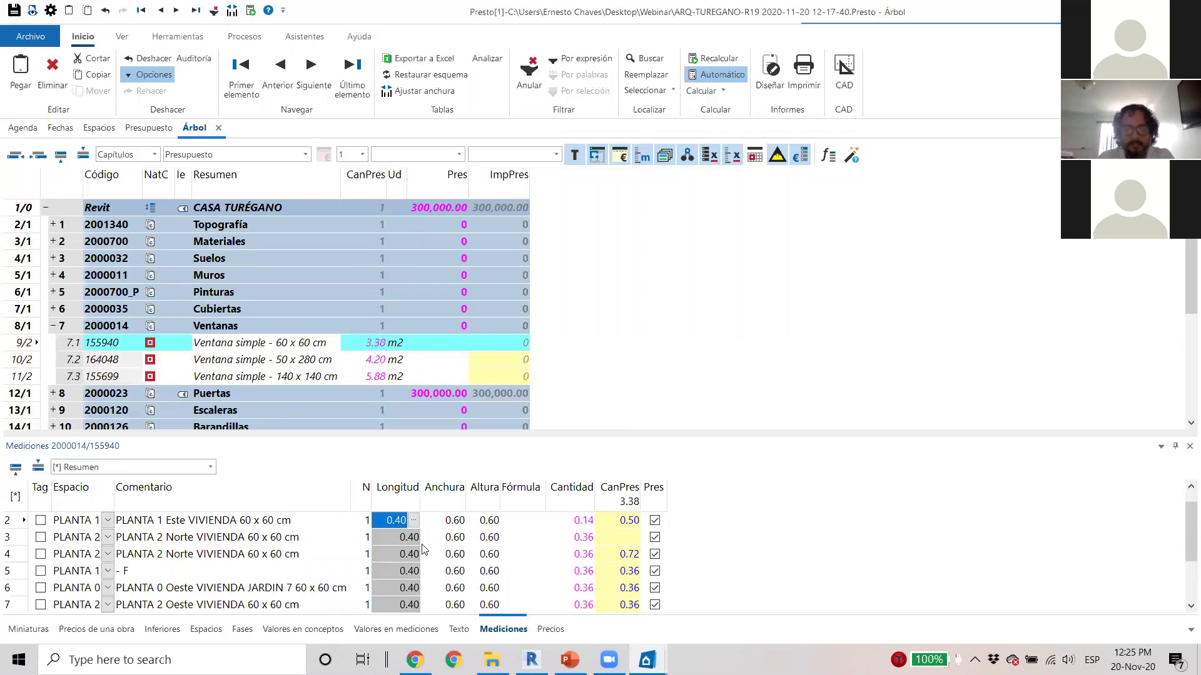
click(492, 550)
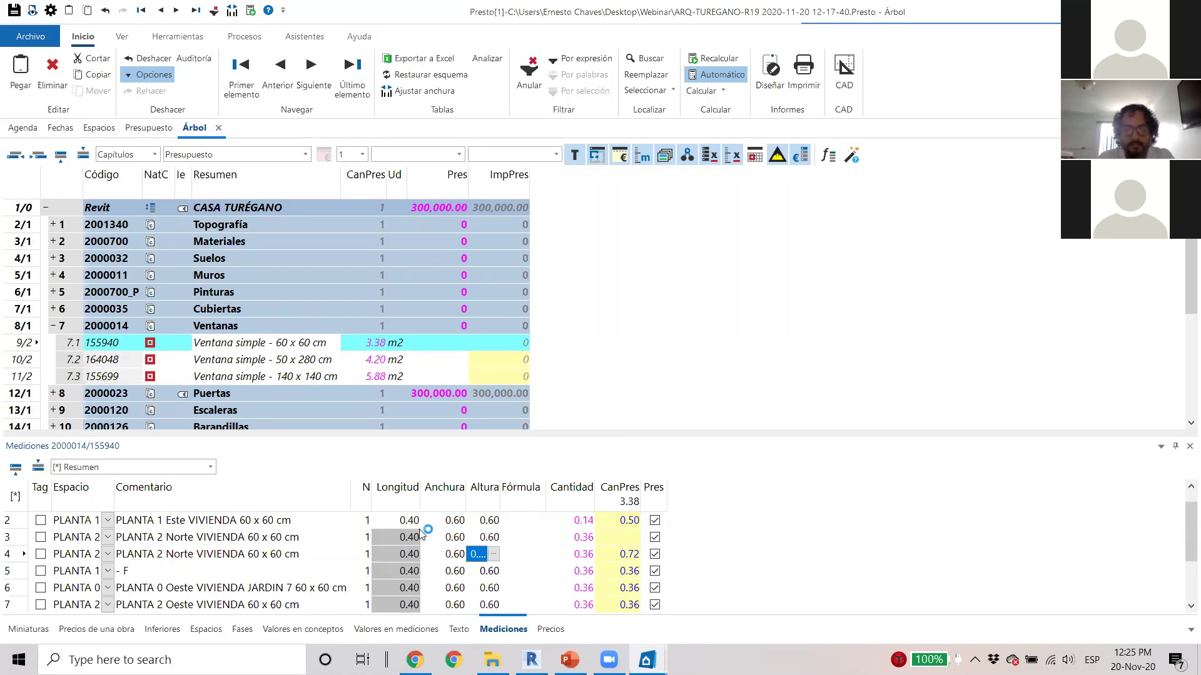
click(404, 524)
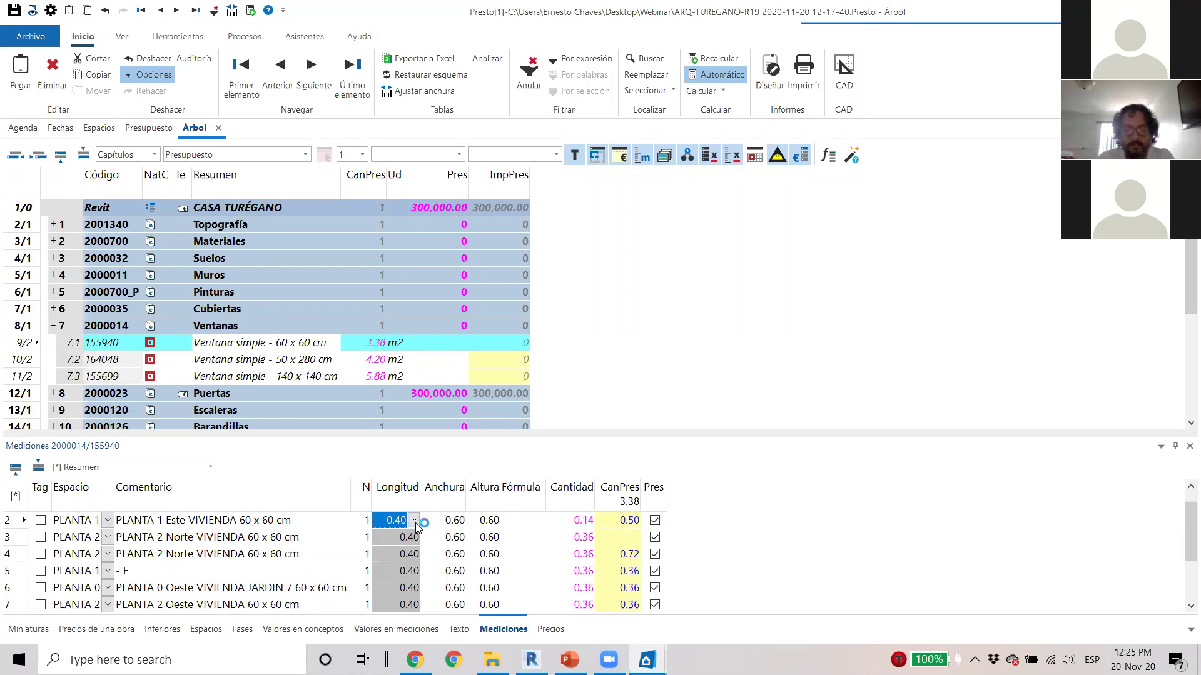
click(451, 523)
click(488, 523)
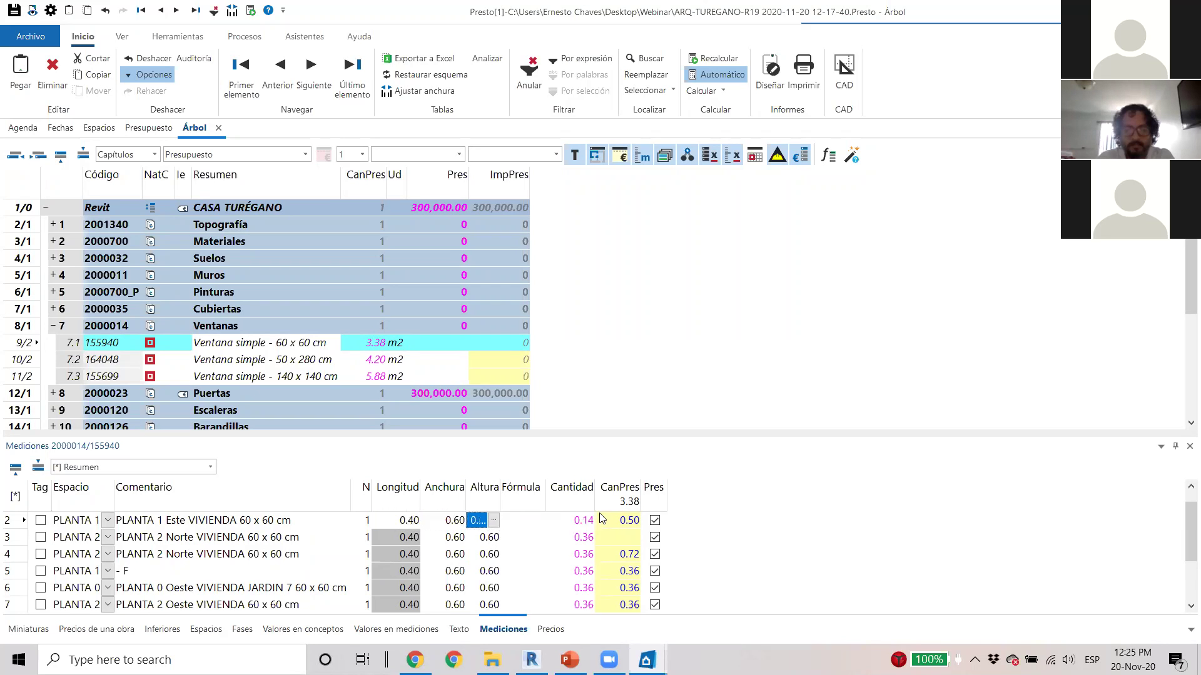
click(576, 521)
Step: Annul the Longitud of the PLANTA 1 Este VIVIENDA 60 x 60 cm measurement line again
click(400, 522)
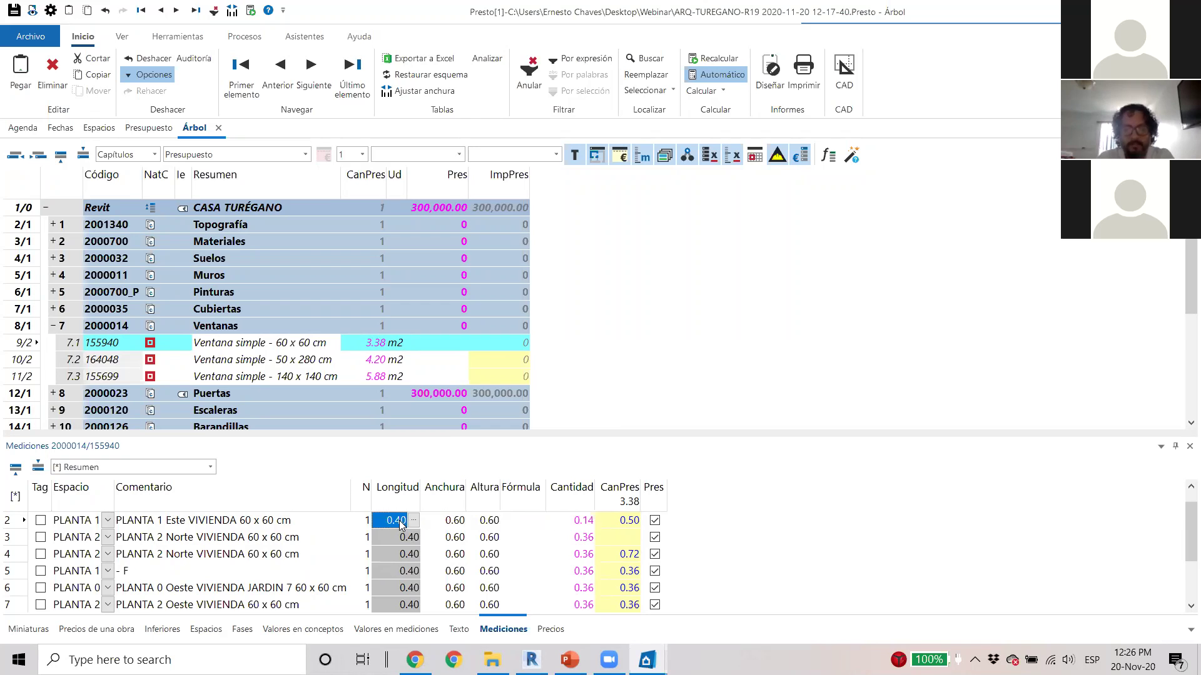
right_click(400, 524)
click(439, 568)
click(809, 557)
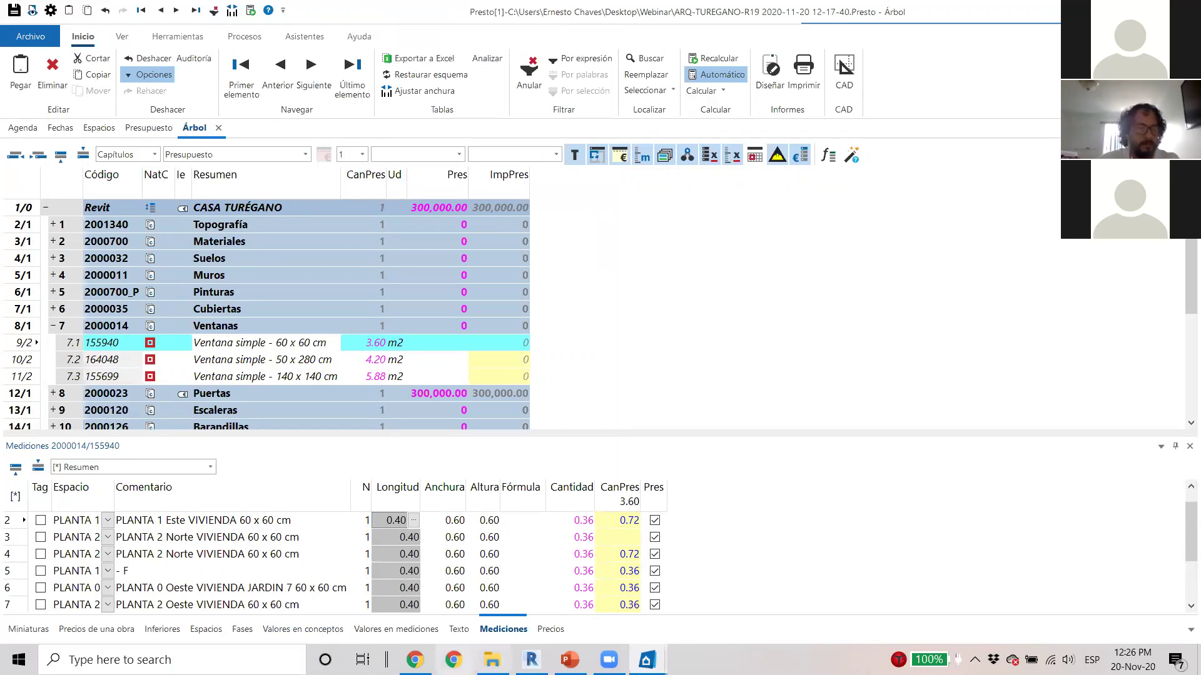
Step: Move the ARQ-TUREGANO-R19 budget out of the way, return to Revit and open the Cost-It export settings
mouse_move(647, 658)
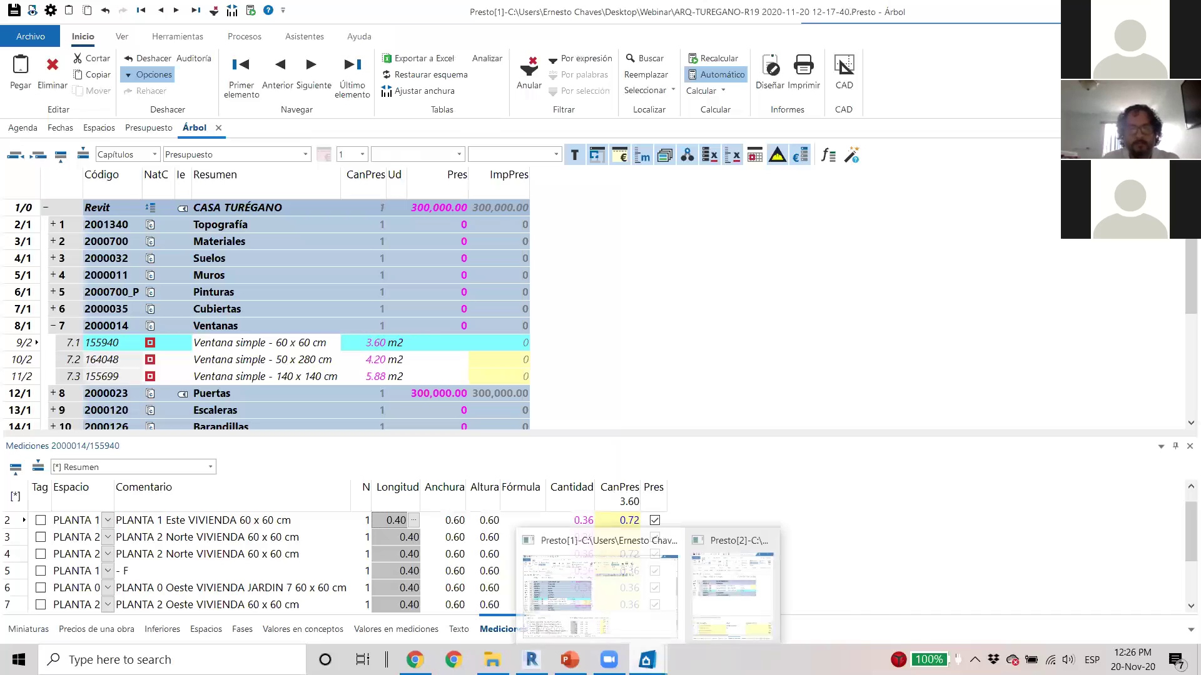
click(630, 588)
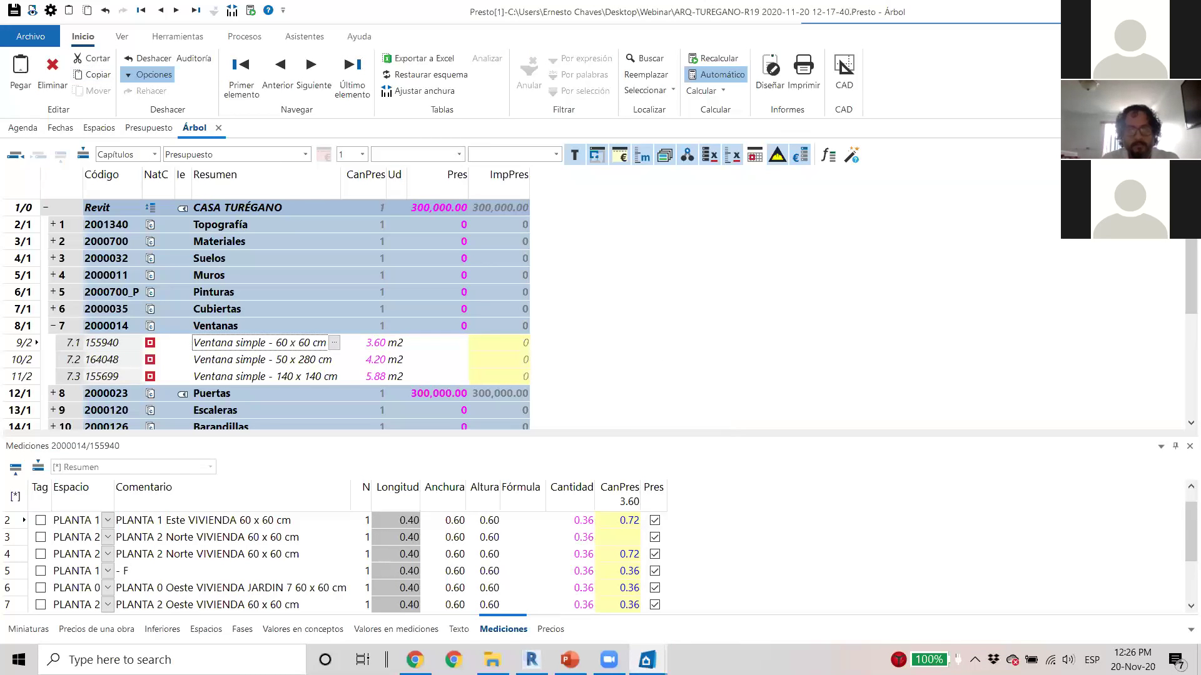
key(super+Down)
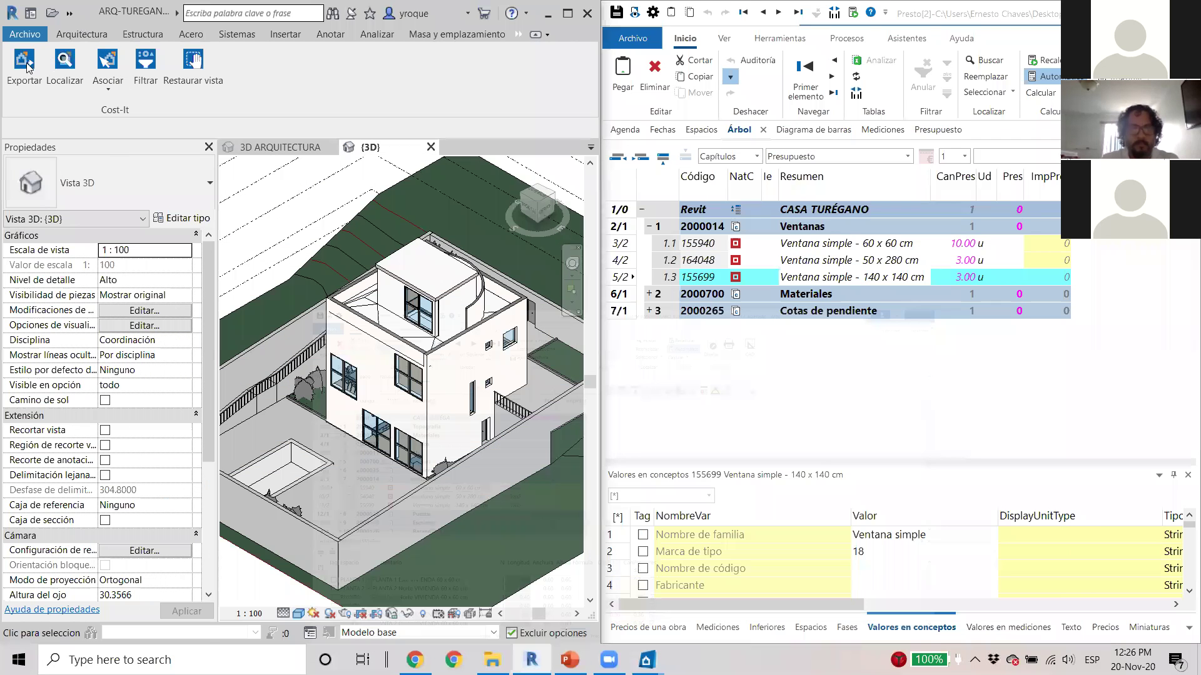
click(34, 70)
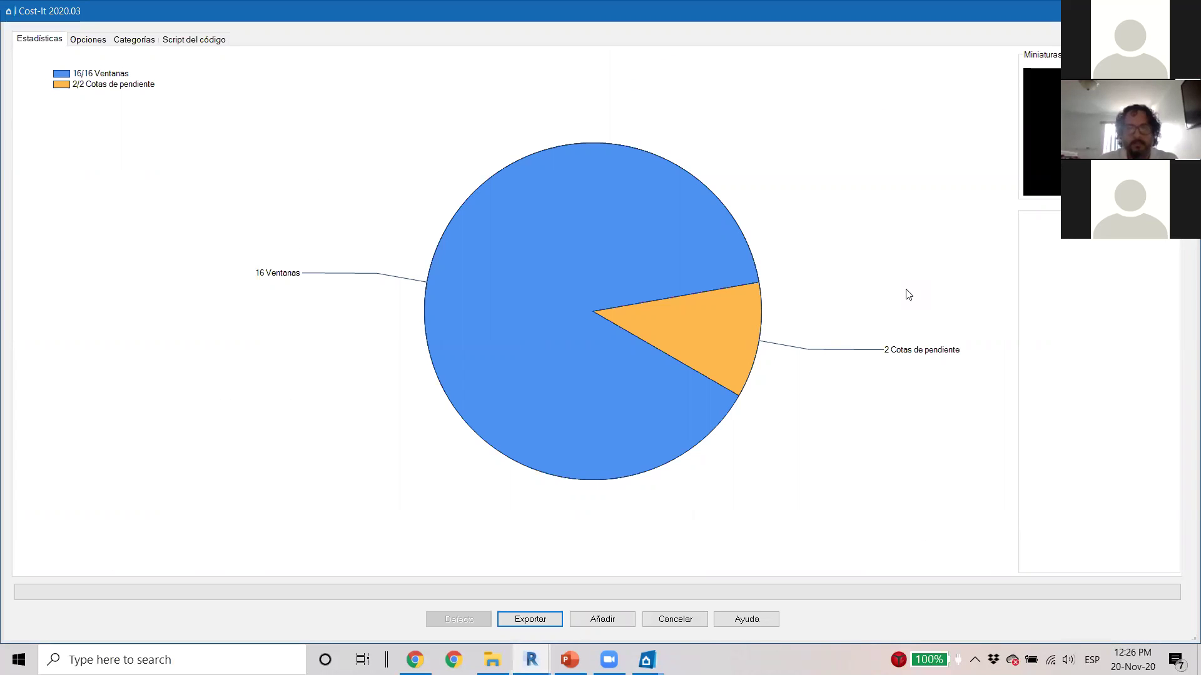
Step: Display the export categories sorted alphabetically by Categoría and look through them as far as the Escaleras and Habitaciones rows
click(133, 40)
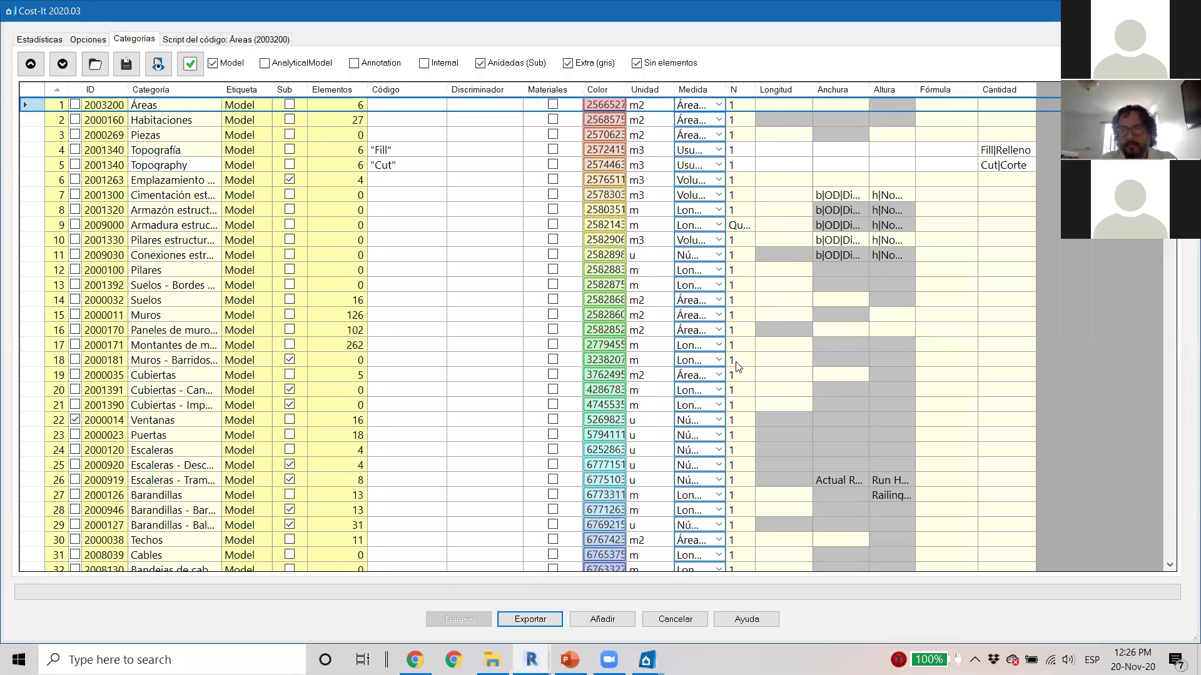
click(152, 89)
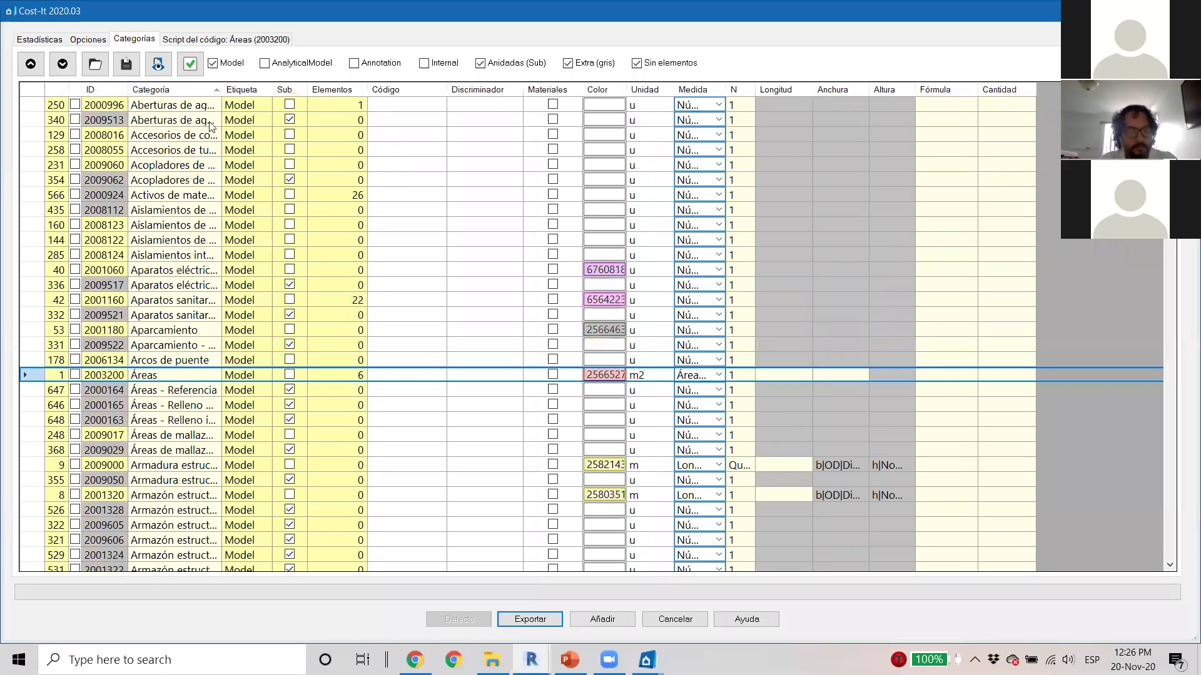
scroll(308, 450, down, 5)
scroll(307, 452, down, 13)
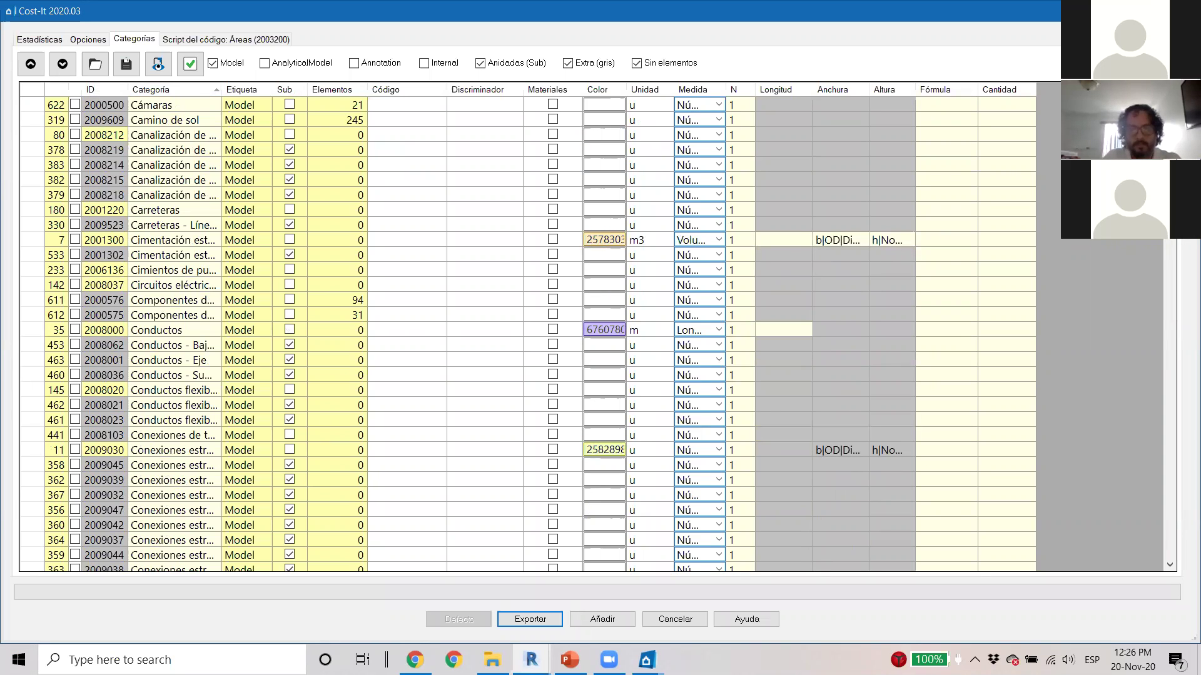
scroll(768, 415, down, 6)
scroll(104, 463, down, 16)
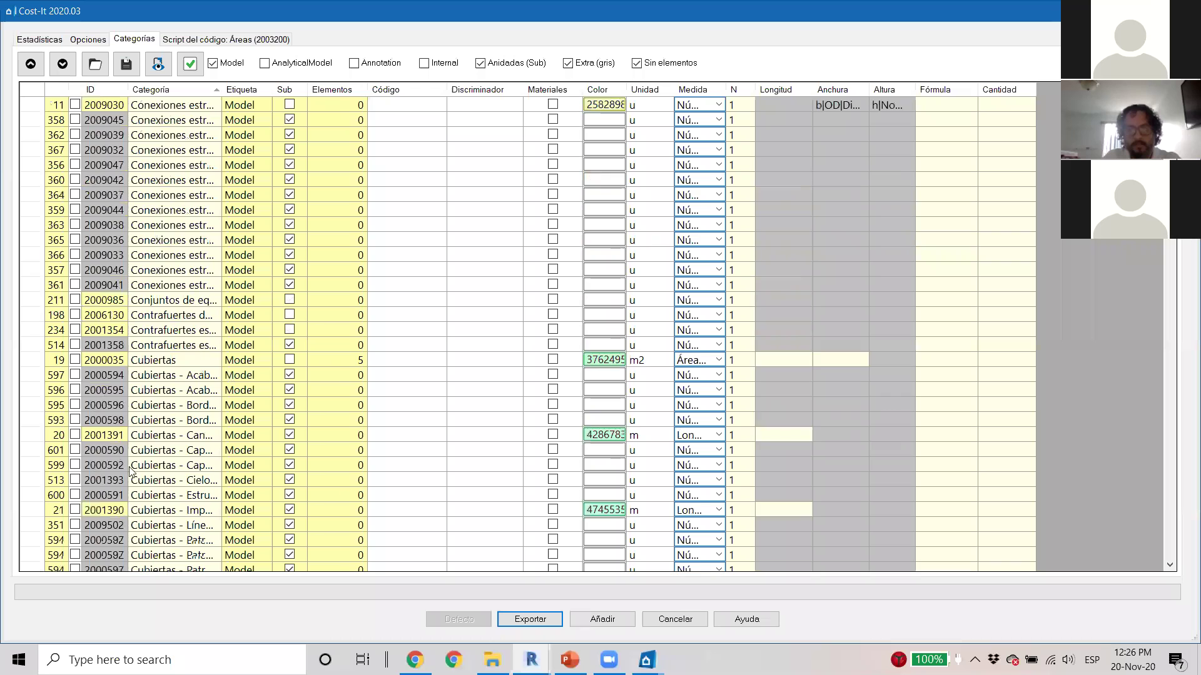
scroll(577, 451, down, 2)
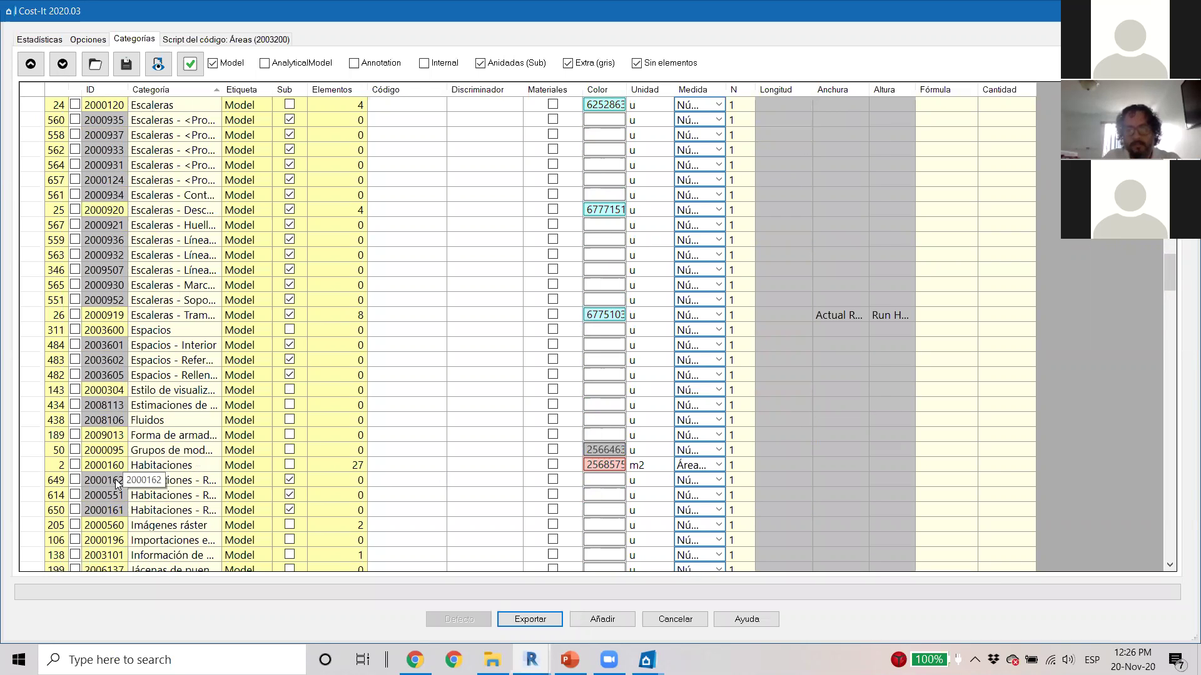
Step: Check the Medida options available for the Escaleras - Tramos category and leave the export settings
click(718, 316)
click(719, 316)
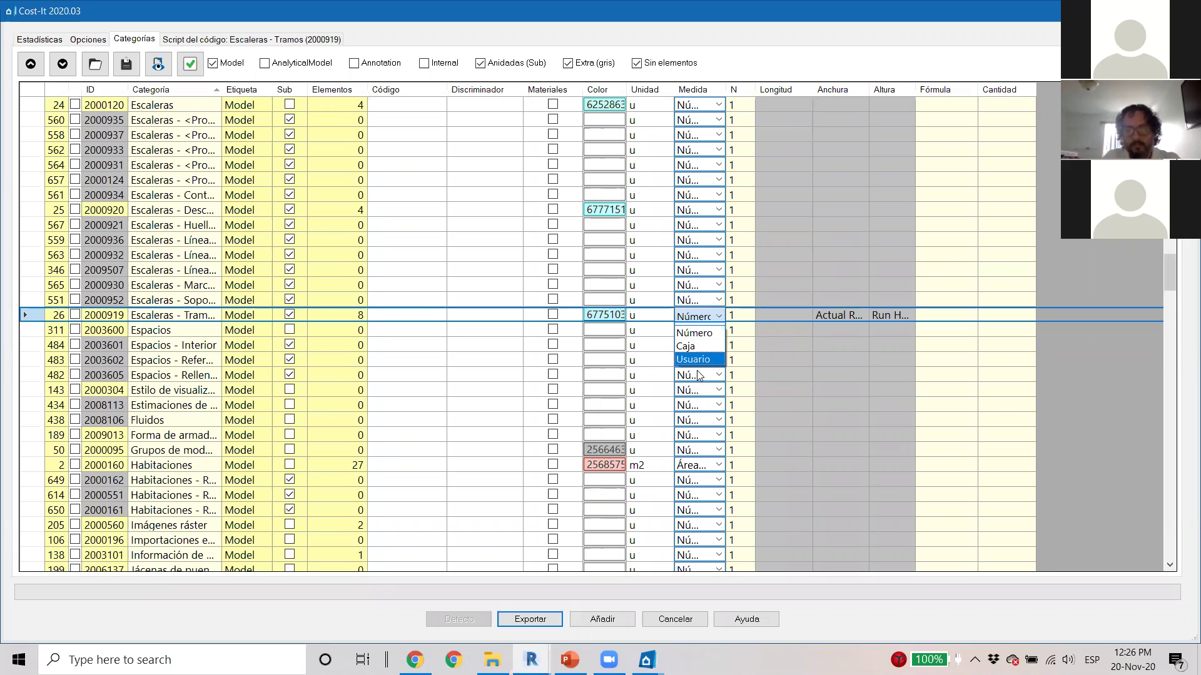
click(677, 44)
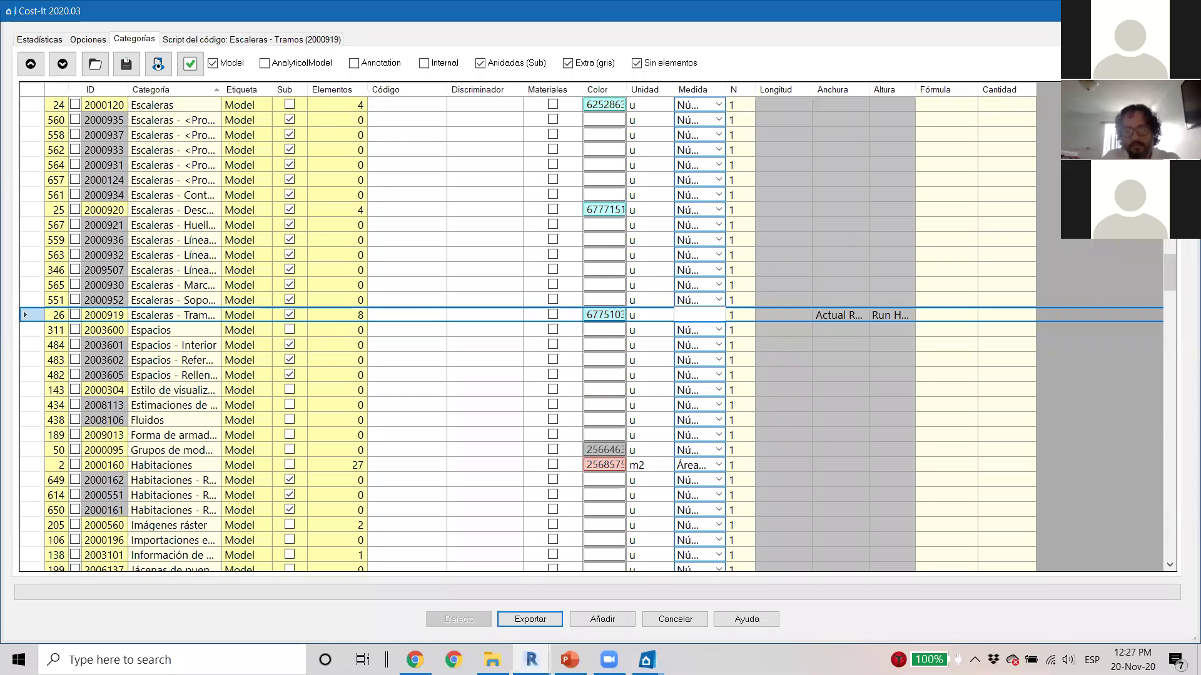
click(1110, 11)
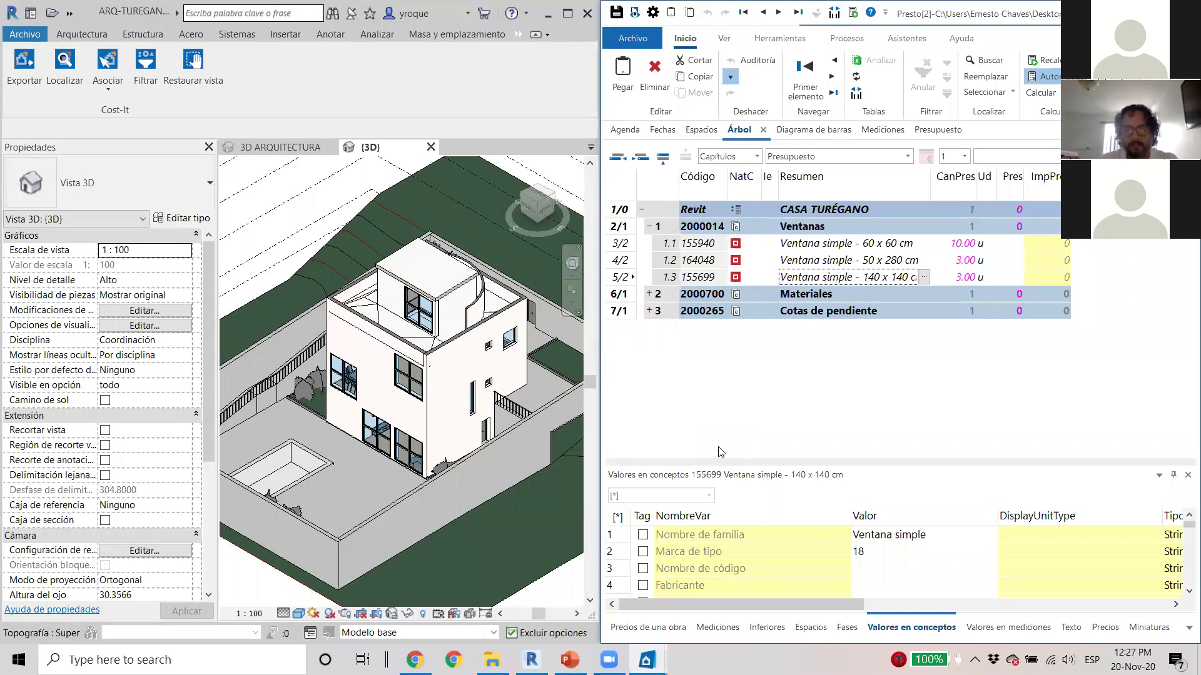
Step: Maximize the Ventanas budget window and switch to the ARQ-TUREGANO-R19 budget in Presto
key(super+Up)
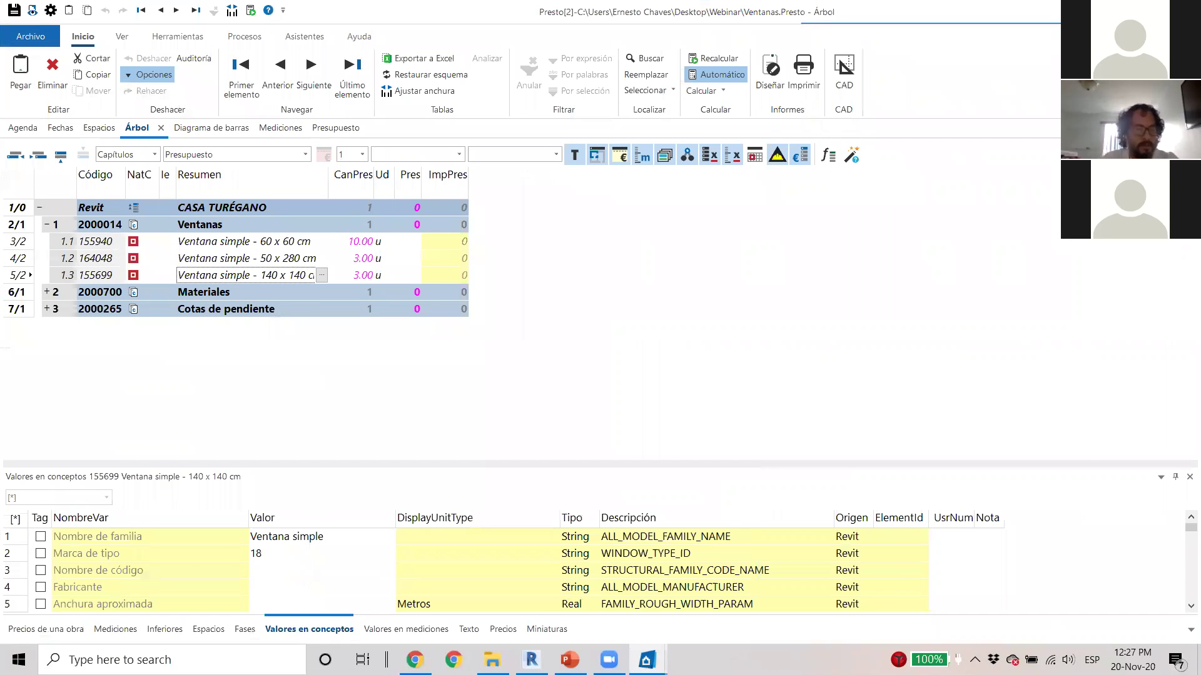
click(647, 660)
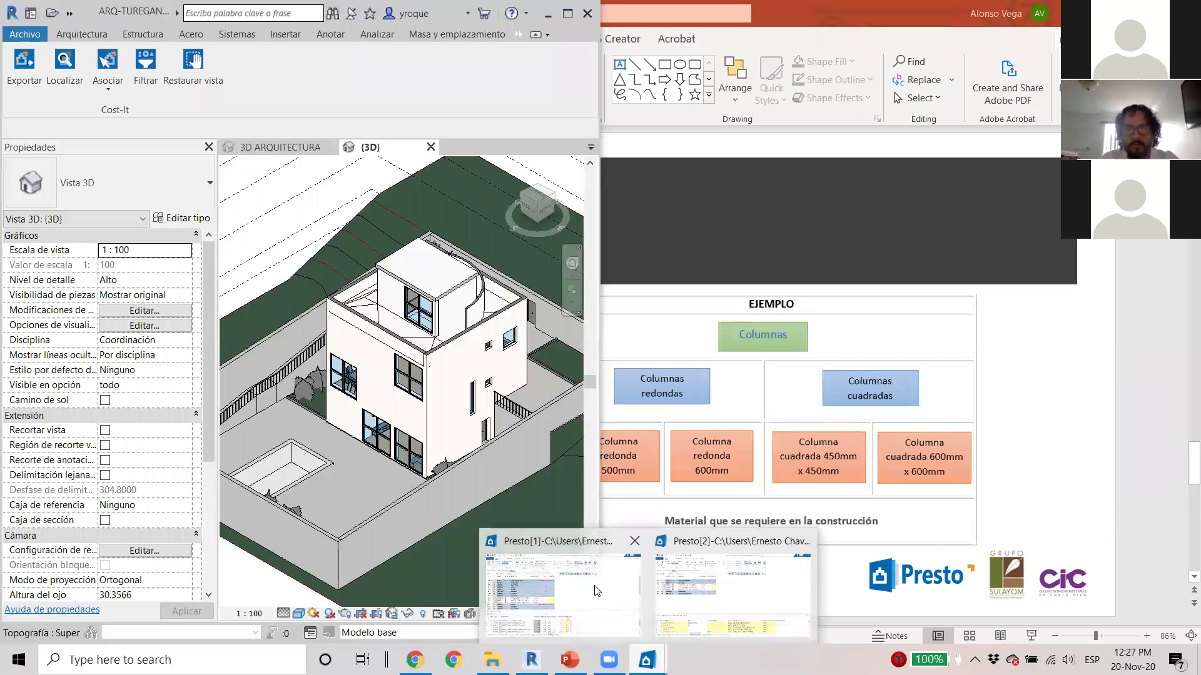
click(557, 588)
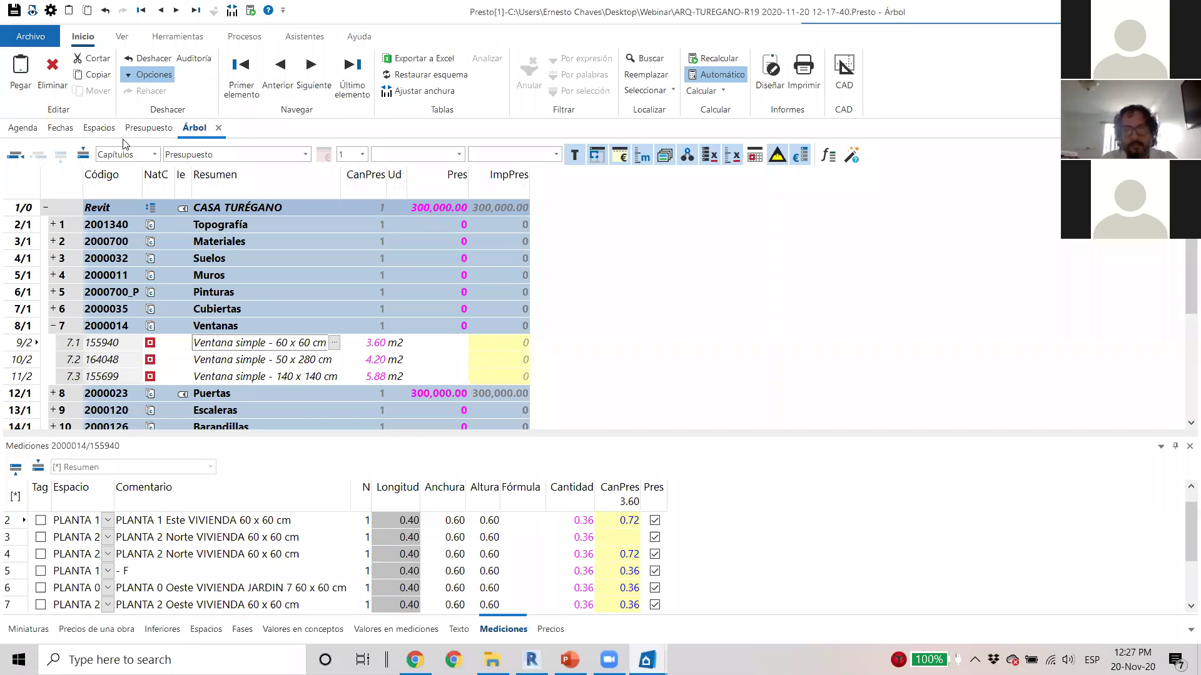
Step: Display the chapters in the Presupuesto view and open the Muros chapter to list its wall types
click(147, 129)
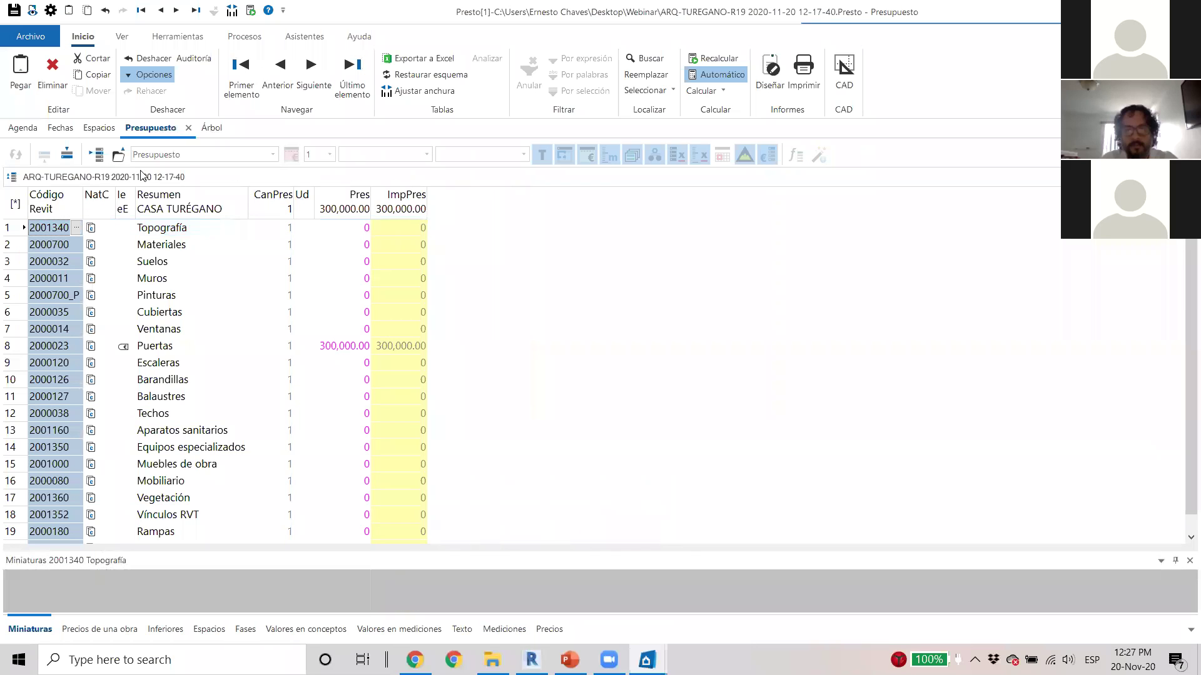
scroll(589, 416, down, 1)
click(169, 310)
scroll(167, 340, up, 1)
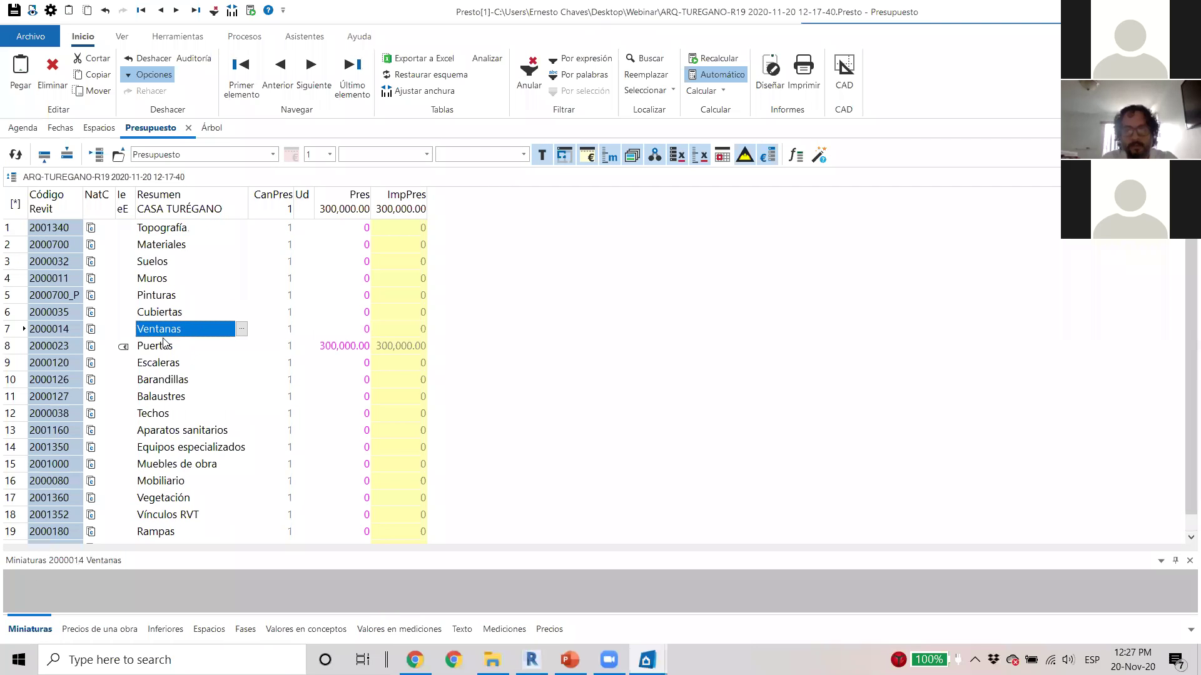
double_click(161, 282)
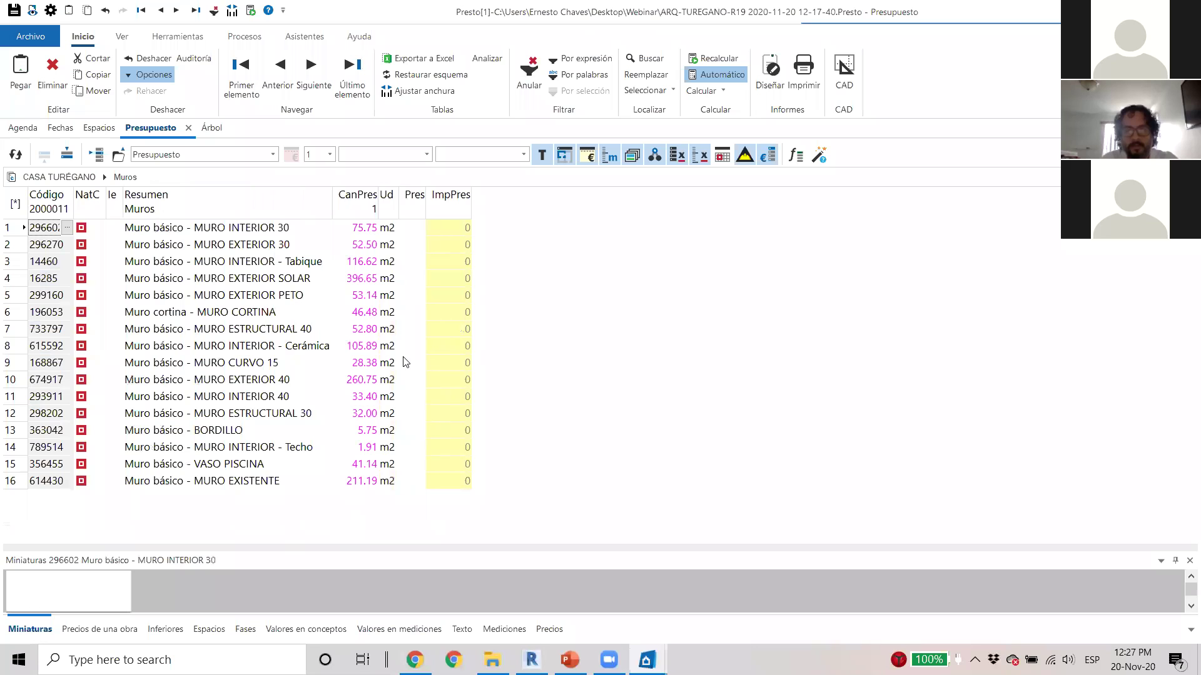
Step: Set the Pres of MURO INTERIOR 30 to 56,000 and of MURO EXTERIOR 30 to 120,000
click(409, 229)
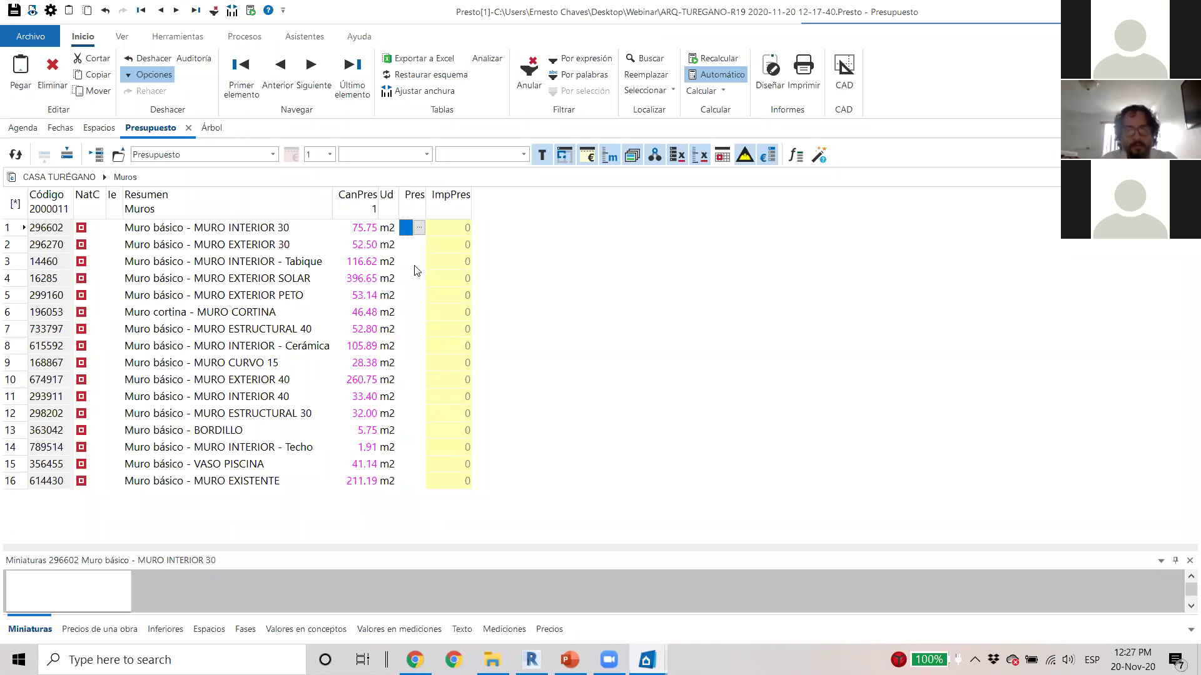
text(56000)
key(Return)
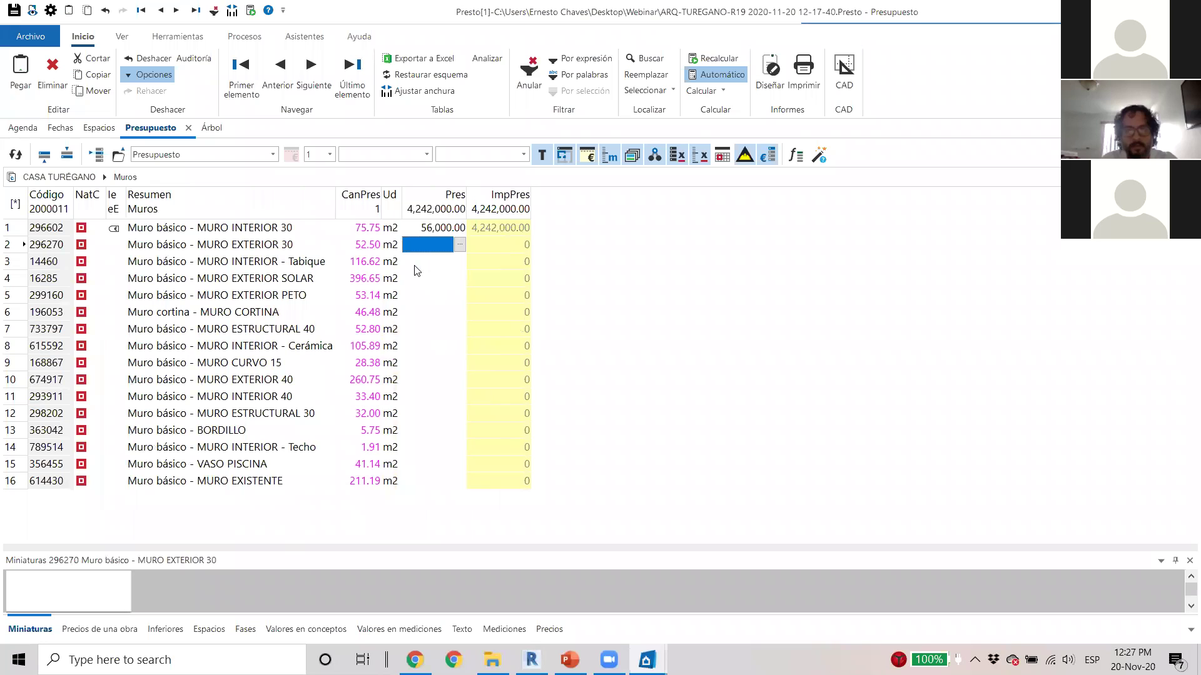
text(120,000)
key(Return)
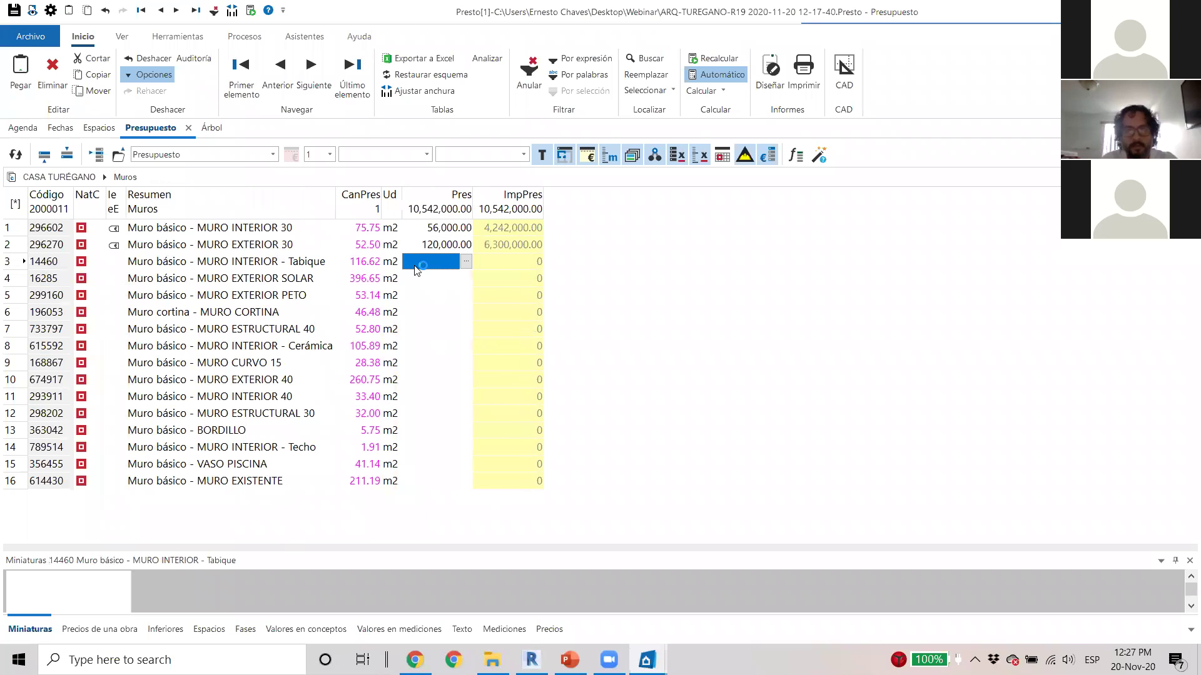
Step: Add a %MO percentage line after MURO EXISTENTE with the summary "Mano de obra por construccion de muros" and a Pres of 35
click(42, 482)
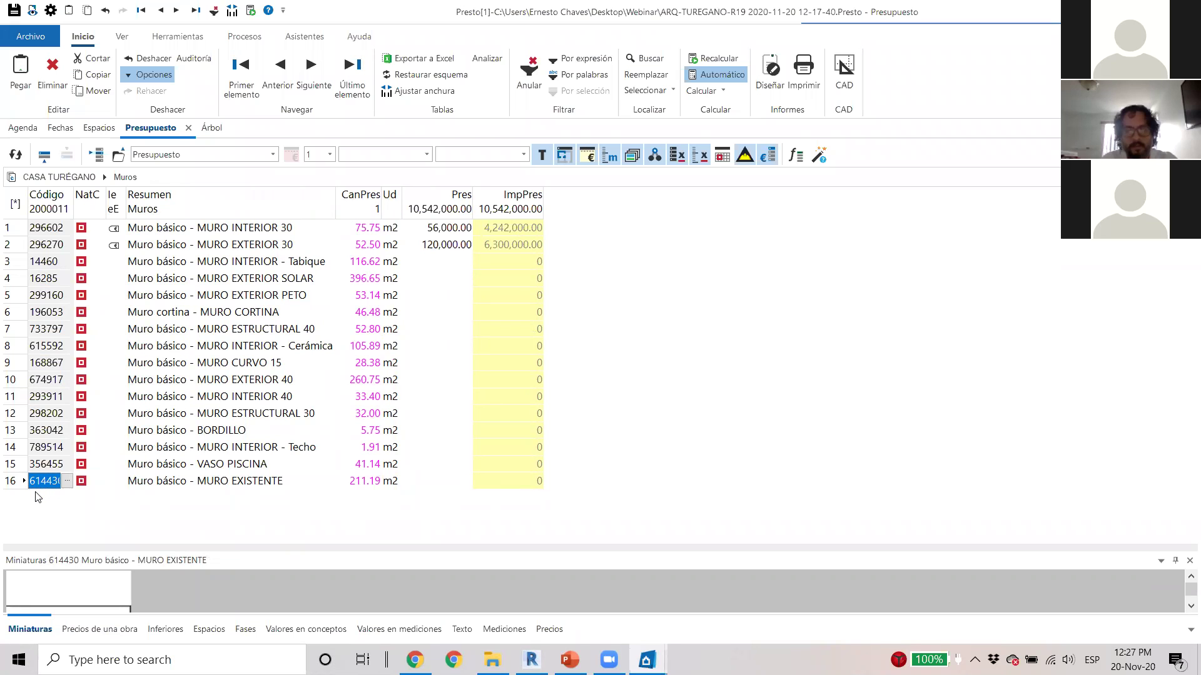
click(35, 491)
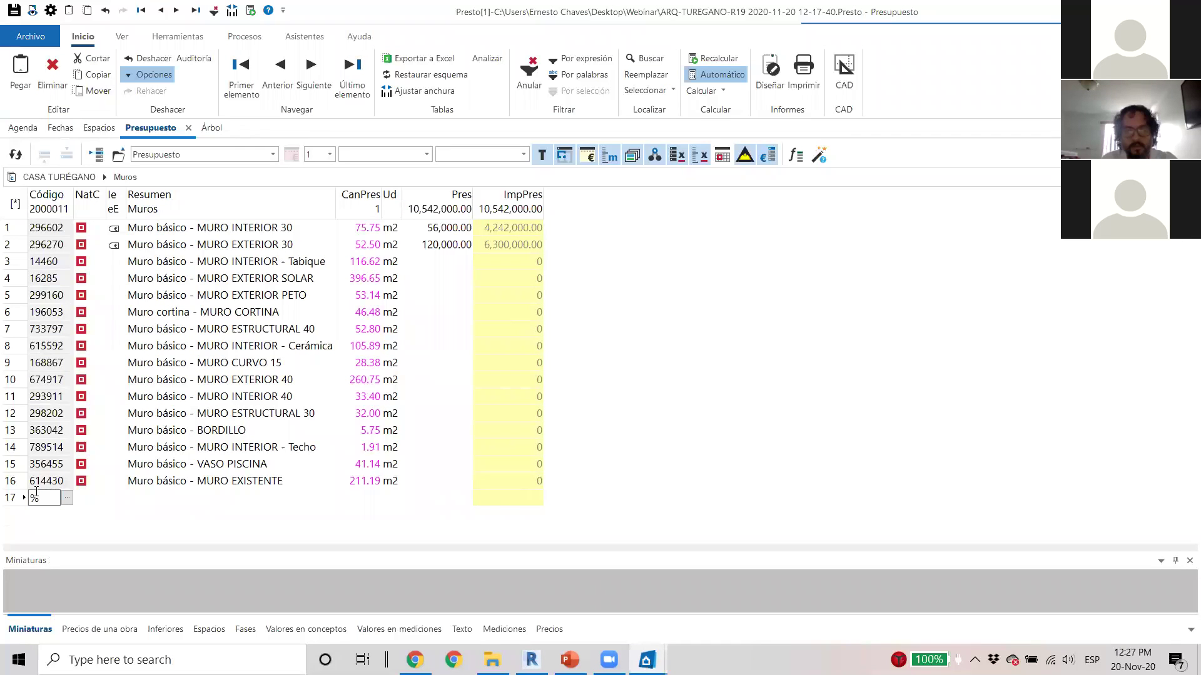
text(%MO)
key(Return)
key(Right)
key(Right)
key(Up)
text(Mano de obra por)
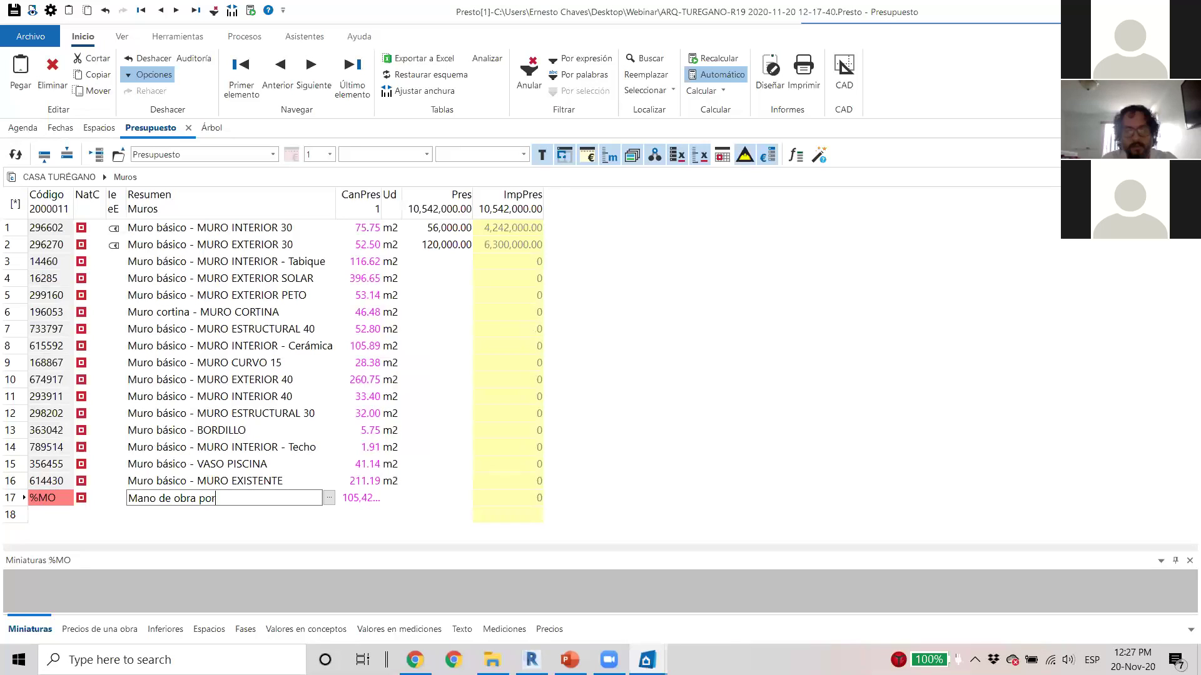
text( construccion de muros)
key(Return)
key(Return)
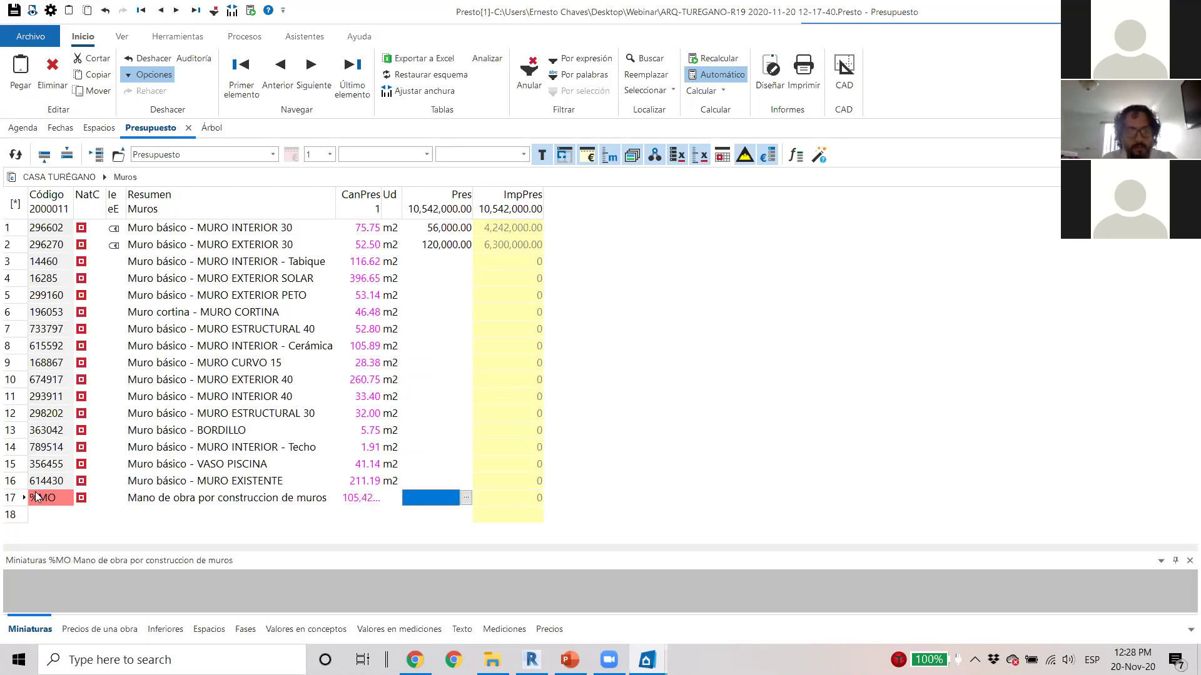
text(35)
key(Return)
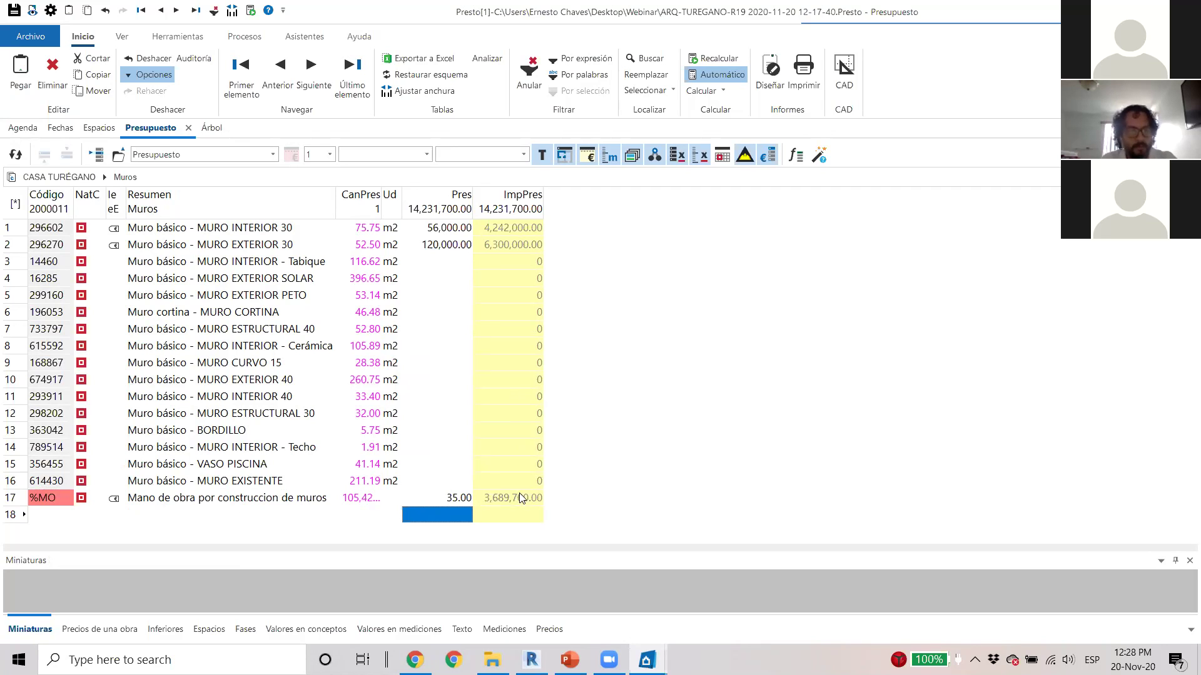
click(36, 500)
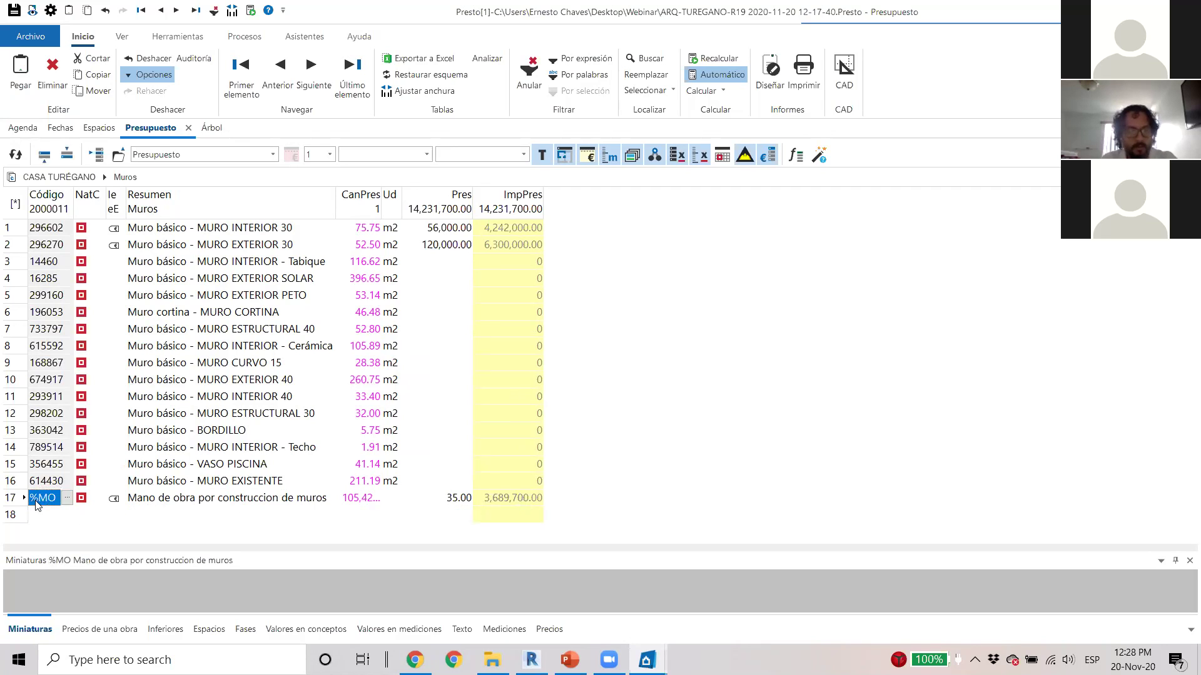
key(ctrl+c)
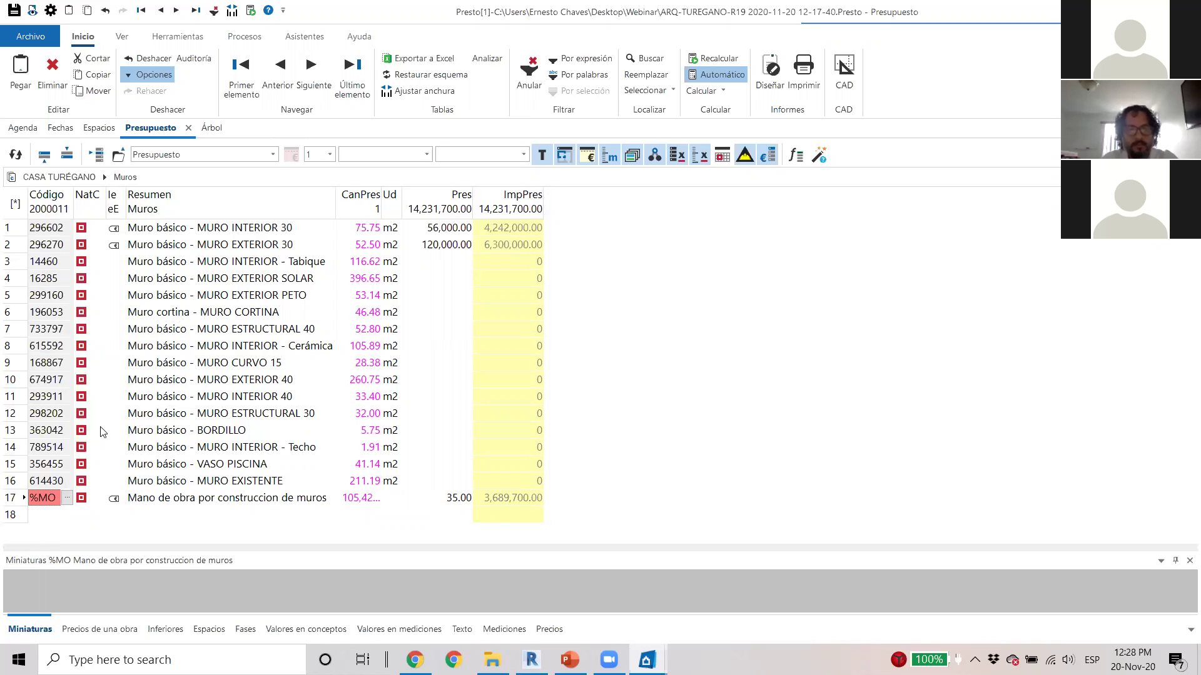
click(44, 500)
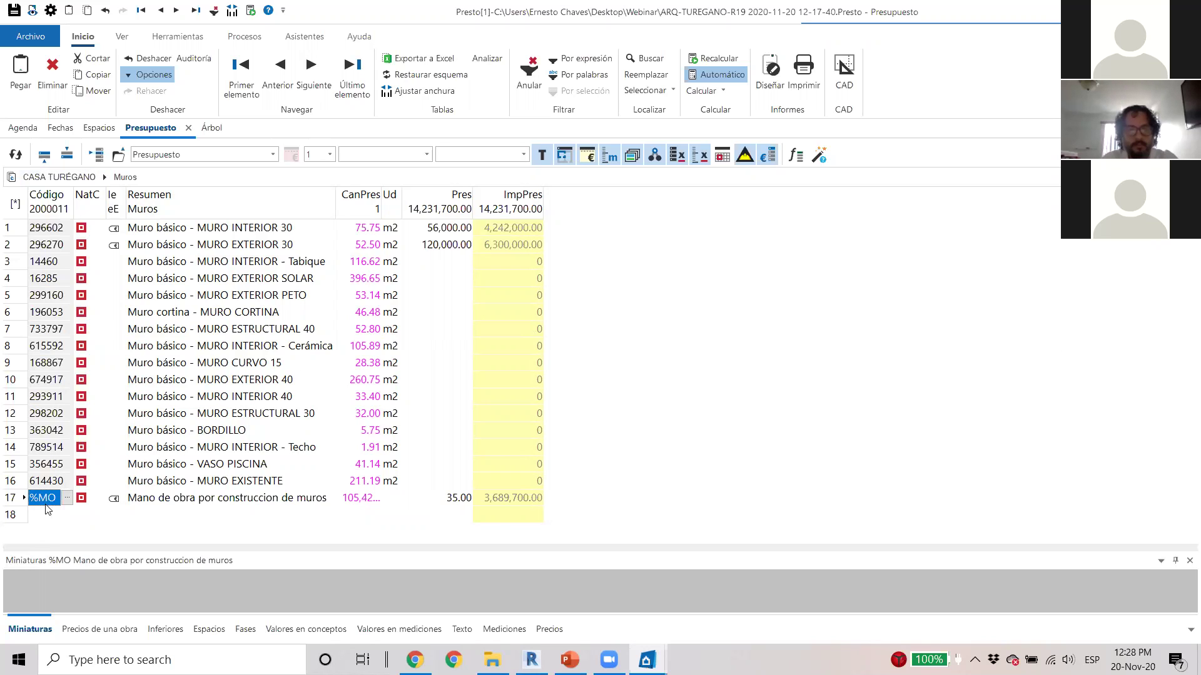
Step: Add a %UT percentage line below the labour line with the summary "Utilidad"
click(924, 533)
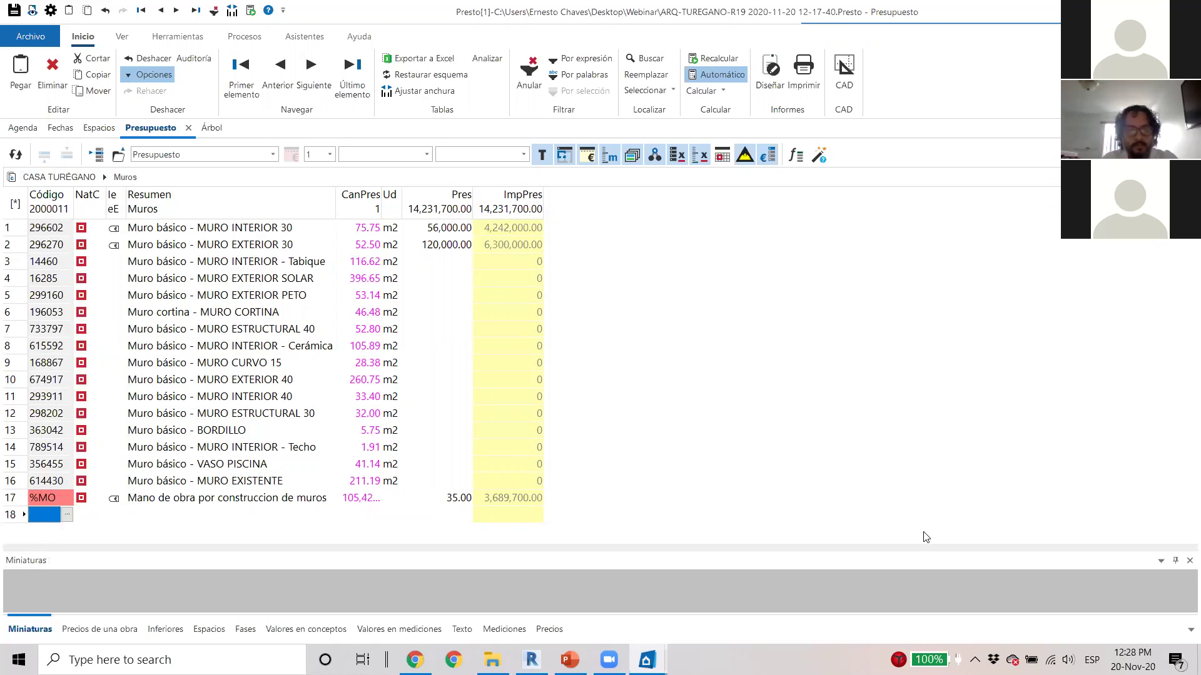
text(%UT)
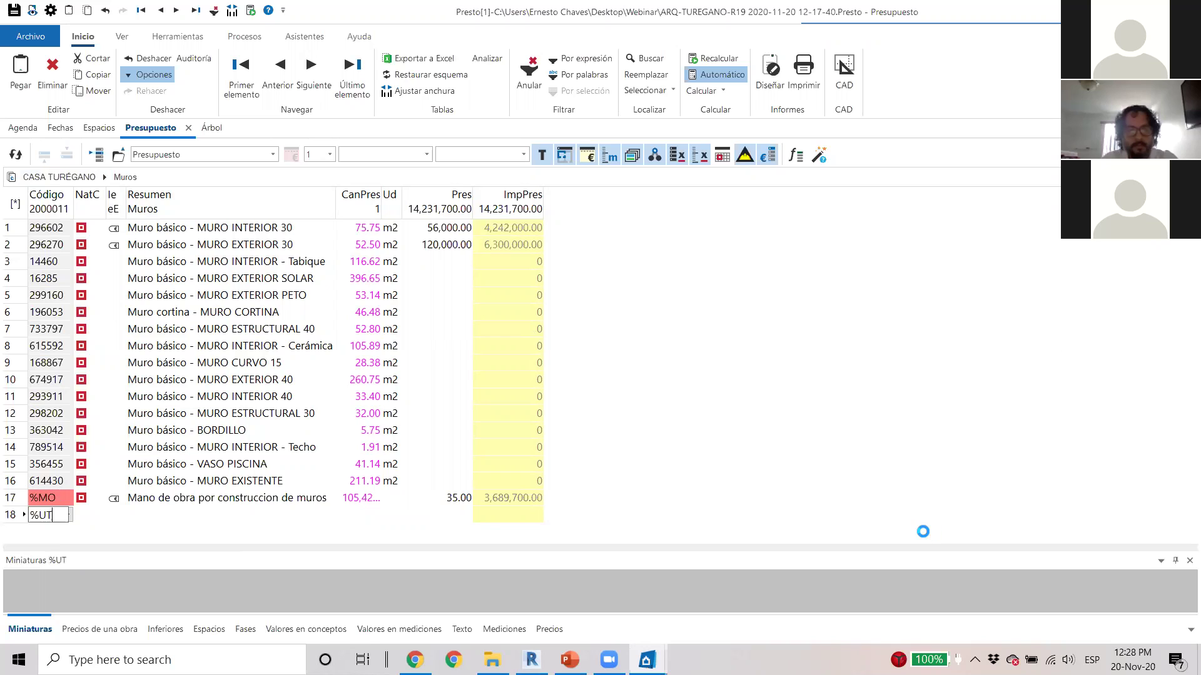
key(Return)
key(Right)
text(Utilida)
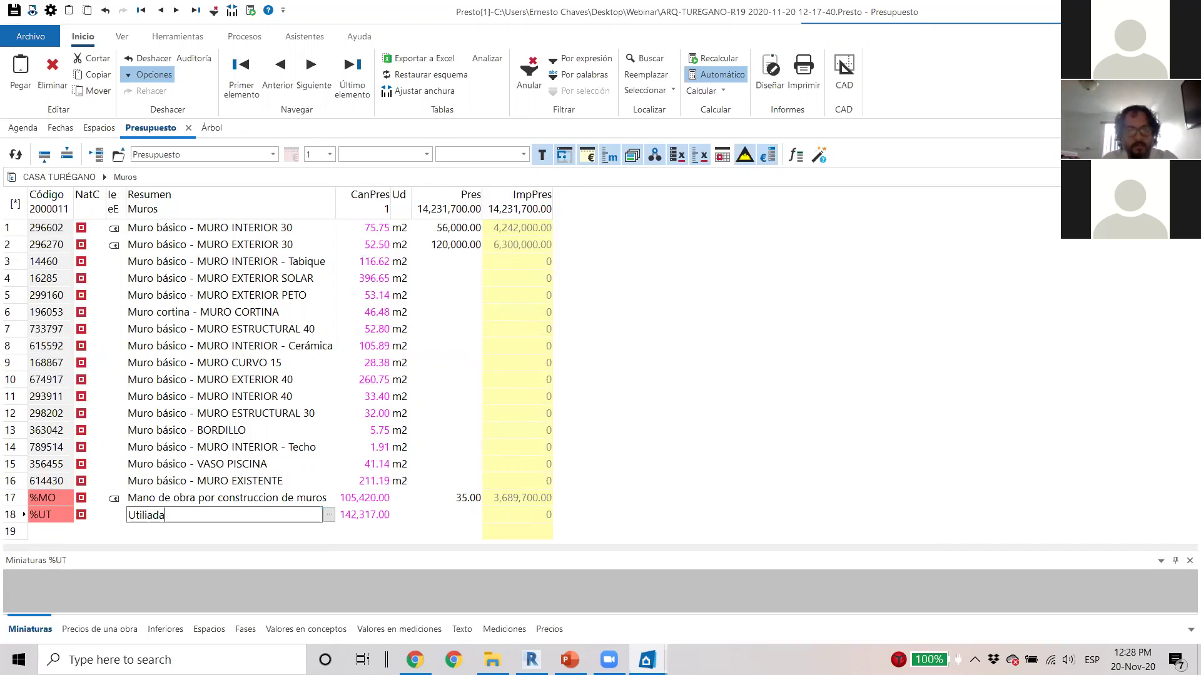
text(d)
key(Return)
Step: Set the Pres of the Utilidad percentage line to 10
key(Up)
key(Right)
key(Up)
key(Right)
key(Right)
key(Down)
key(Left)
text(10)
key(Return)
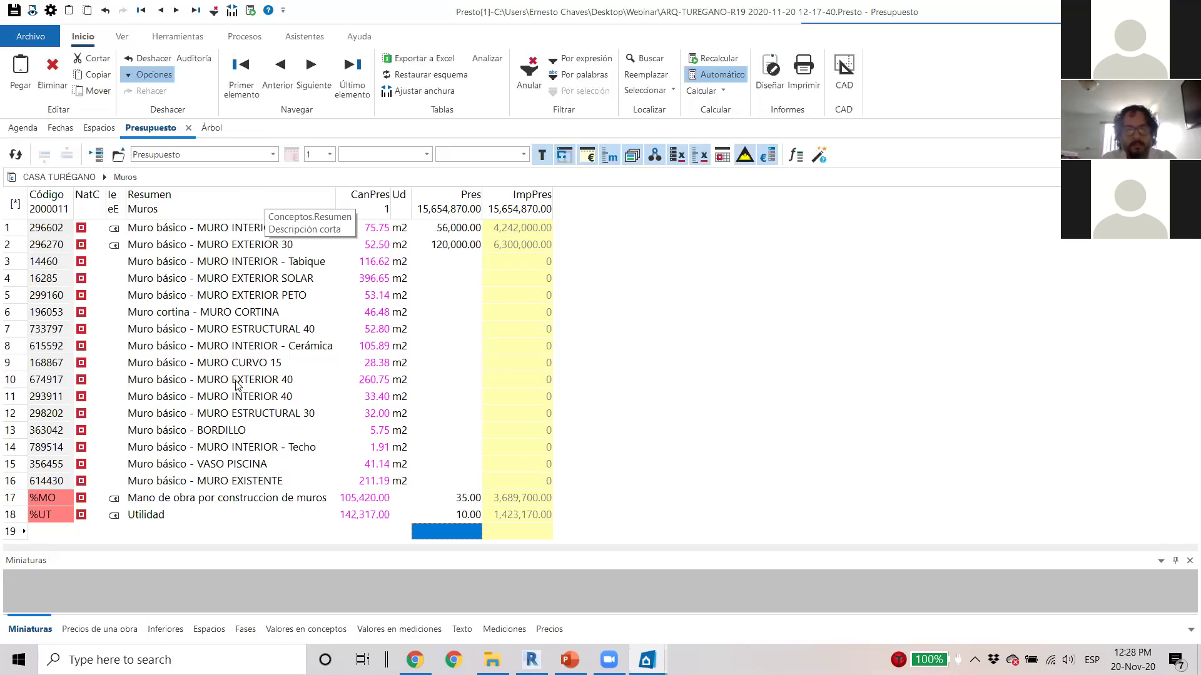
Step: Add a line with the code PL-T1 below the Utilidad line and give it the summary "Pared de densglass"
click(11, 480)
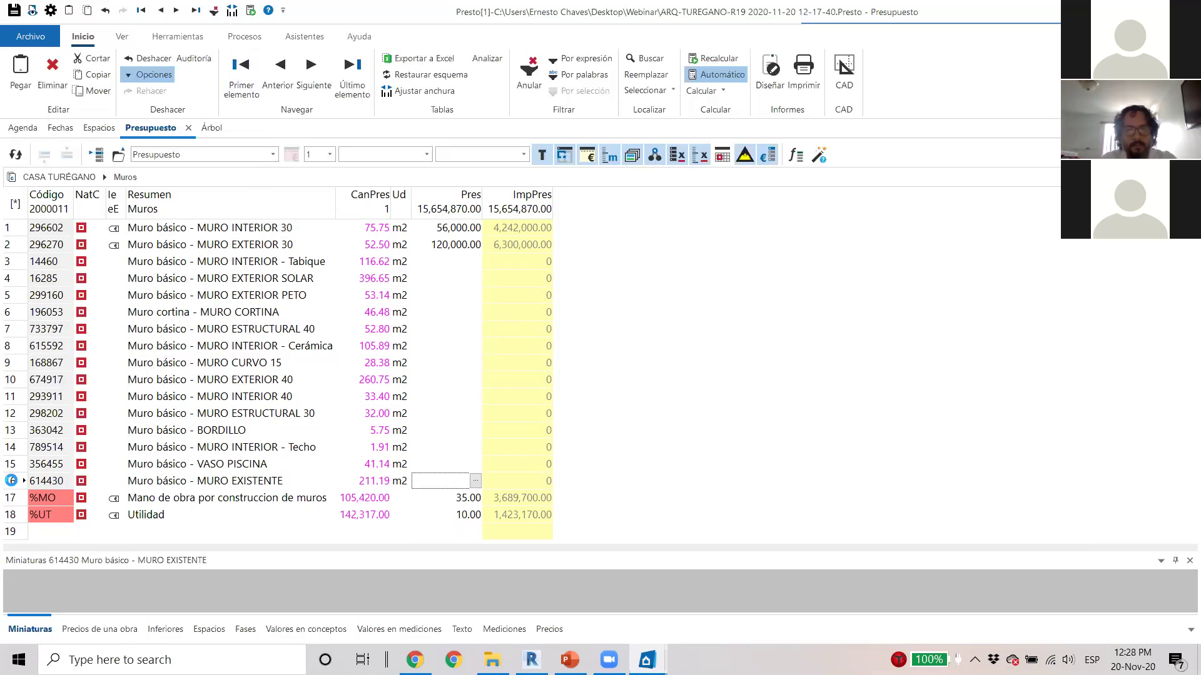
click(49, 514)
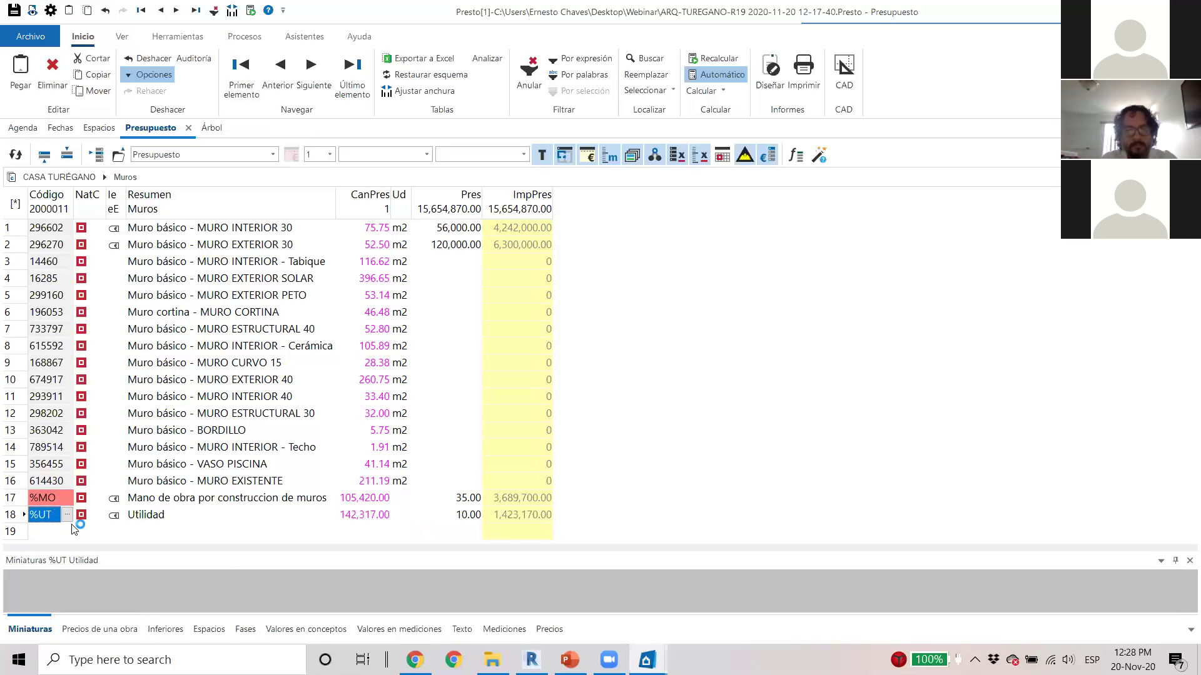
key(Down)
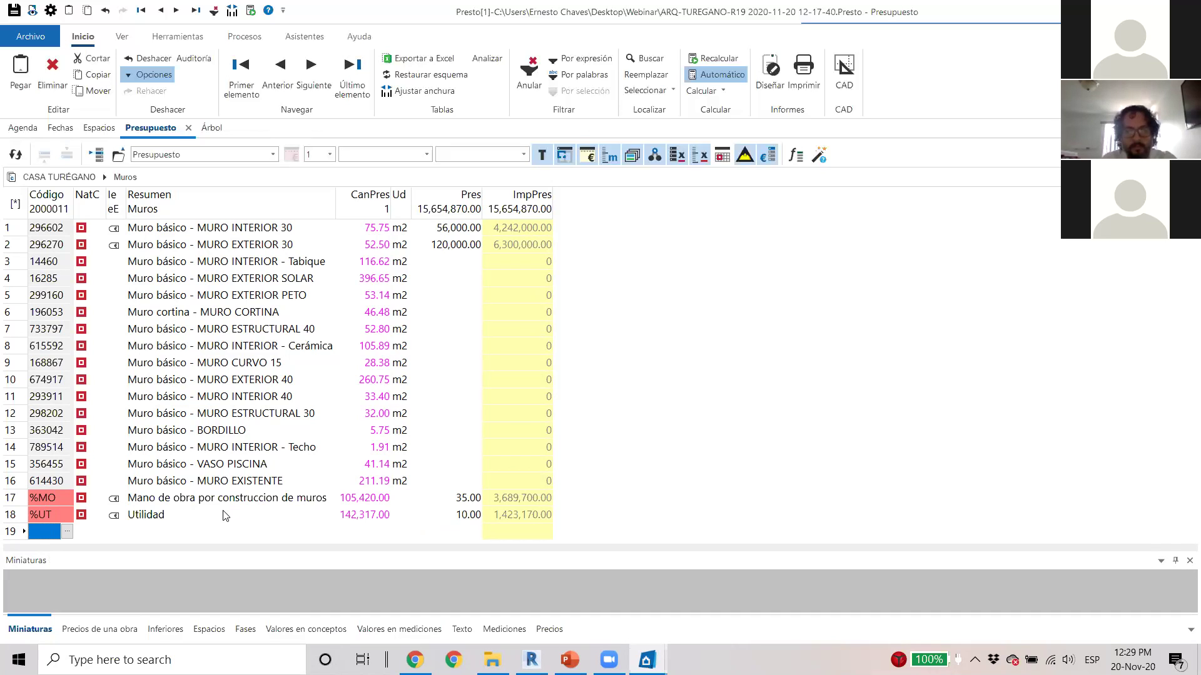
text(PL-T)
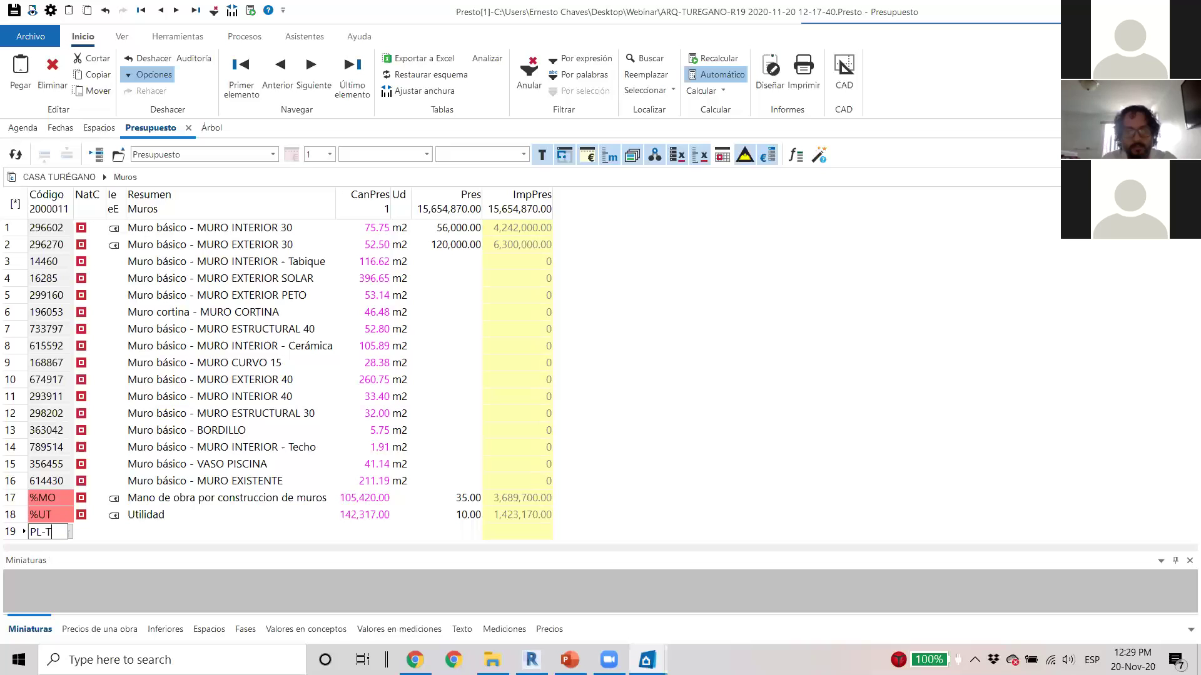
text(1)
key(Return)
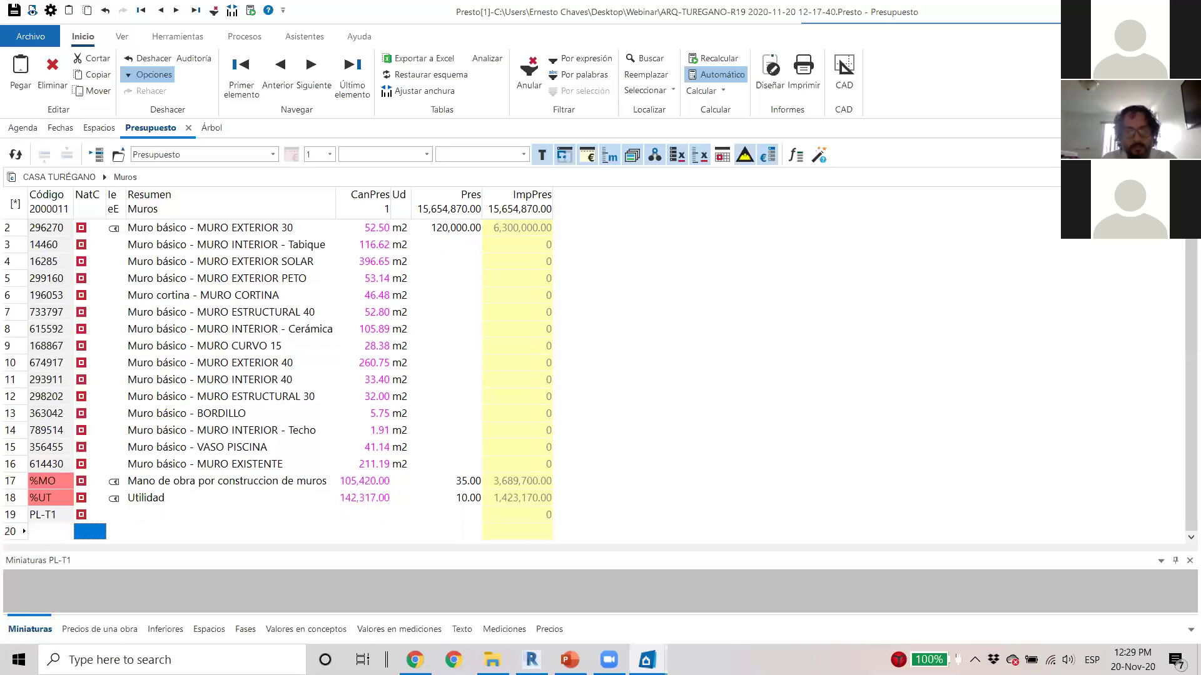
key(Return)
click(224, 514)
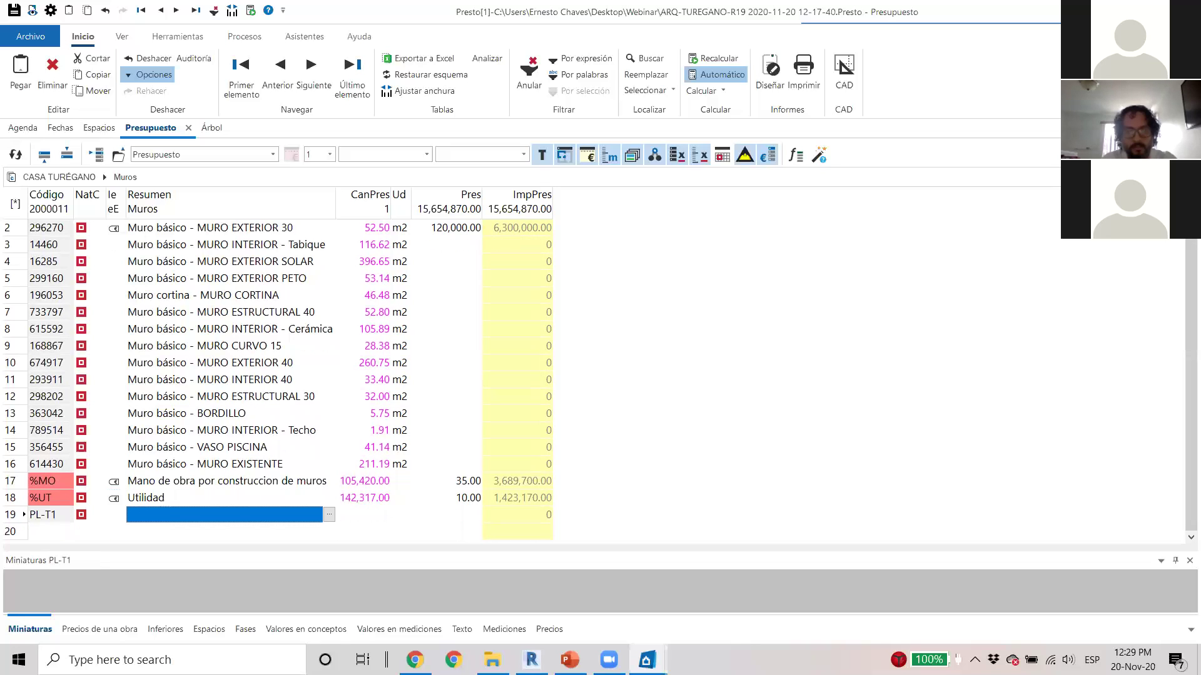
text(Pared de densglass)
key(Return)
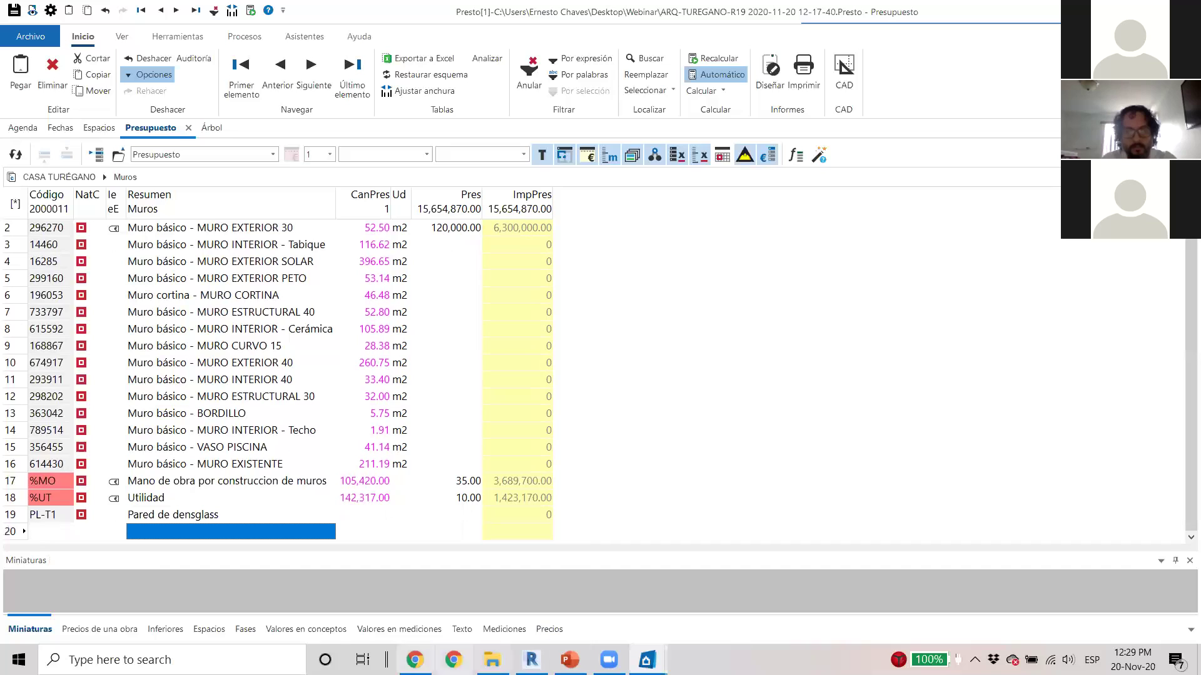
Step: Move the PL-T1 Pared de densglass line up two rows so it sits above the %MO labour line
click(12, 514)
click(12, 515)
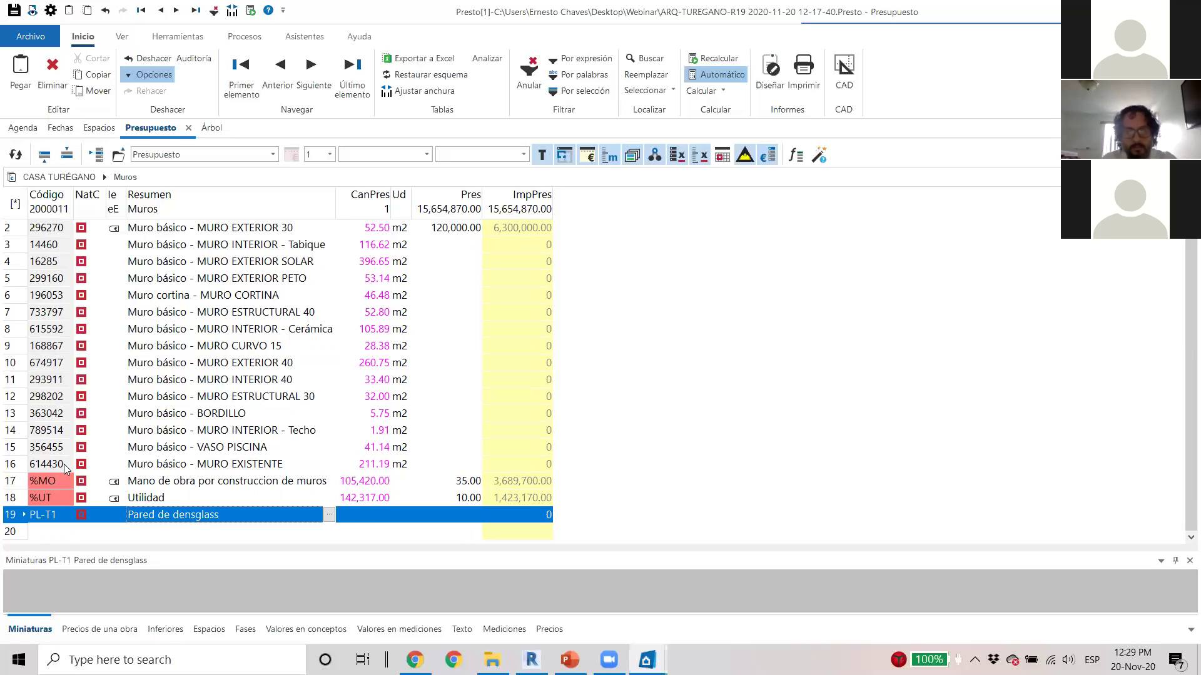
click(44, 156)
click(44, 156)
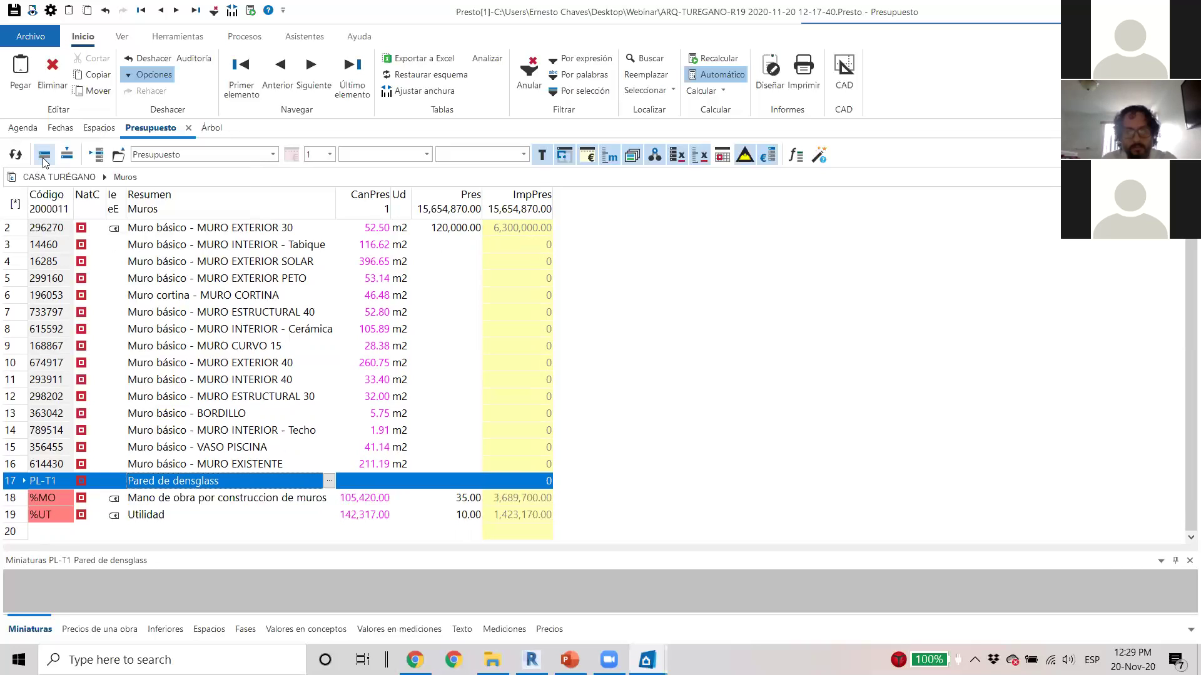
click(662, 512)
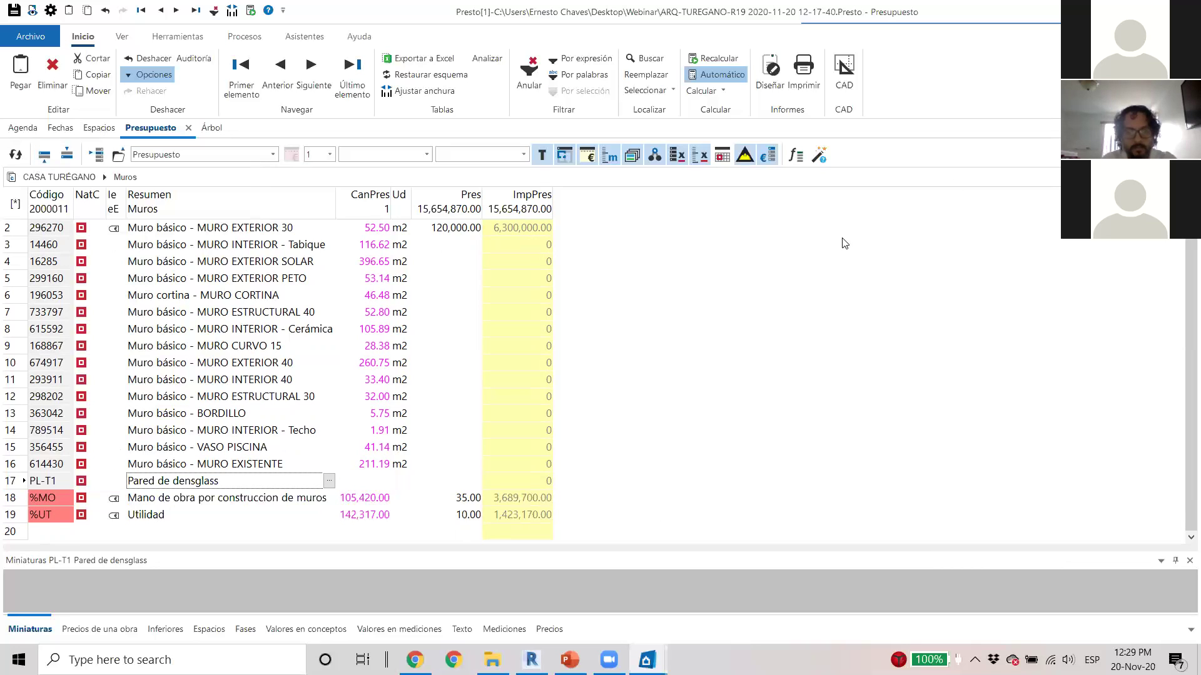
Step: Place the house budget window in the half of the screen beside Revit and return it to the Muros chapter
click(49, 482)
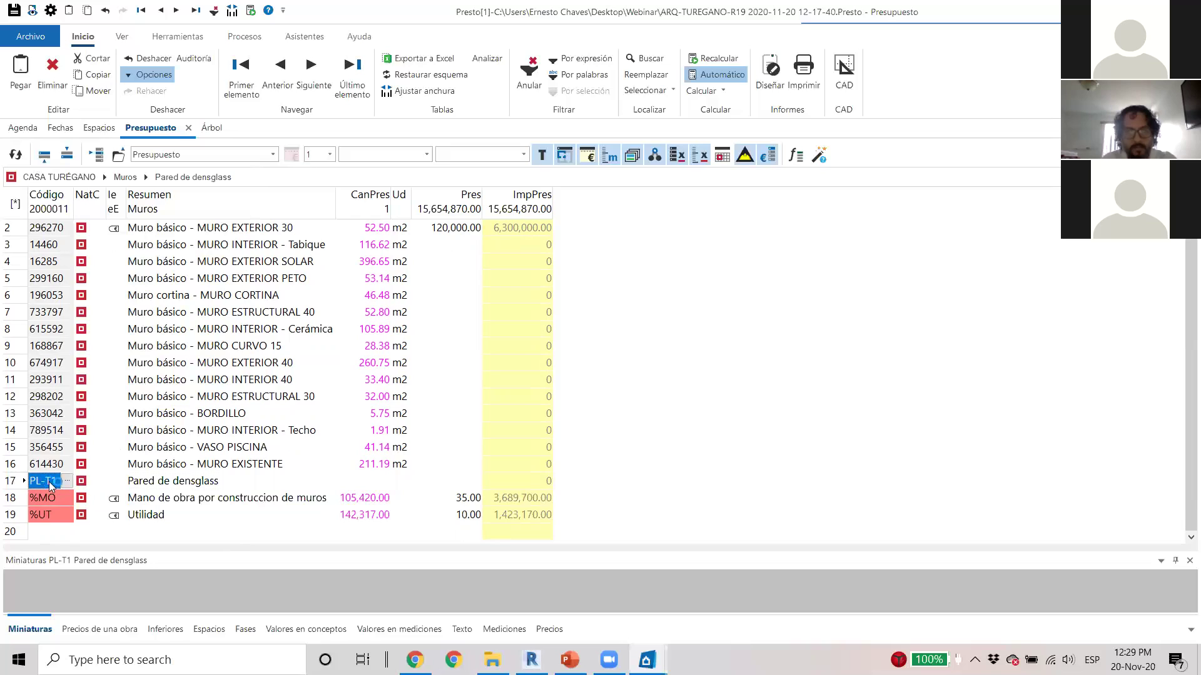
click(49, 482)
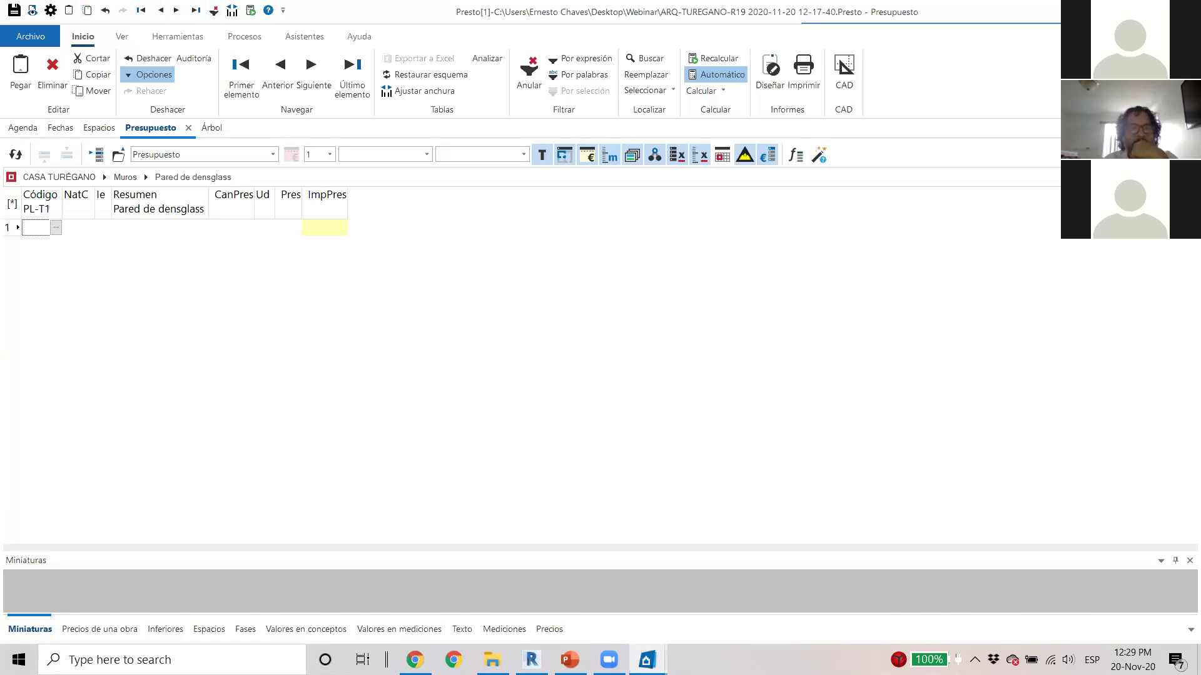
click(1154, 12)
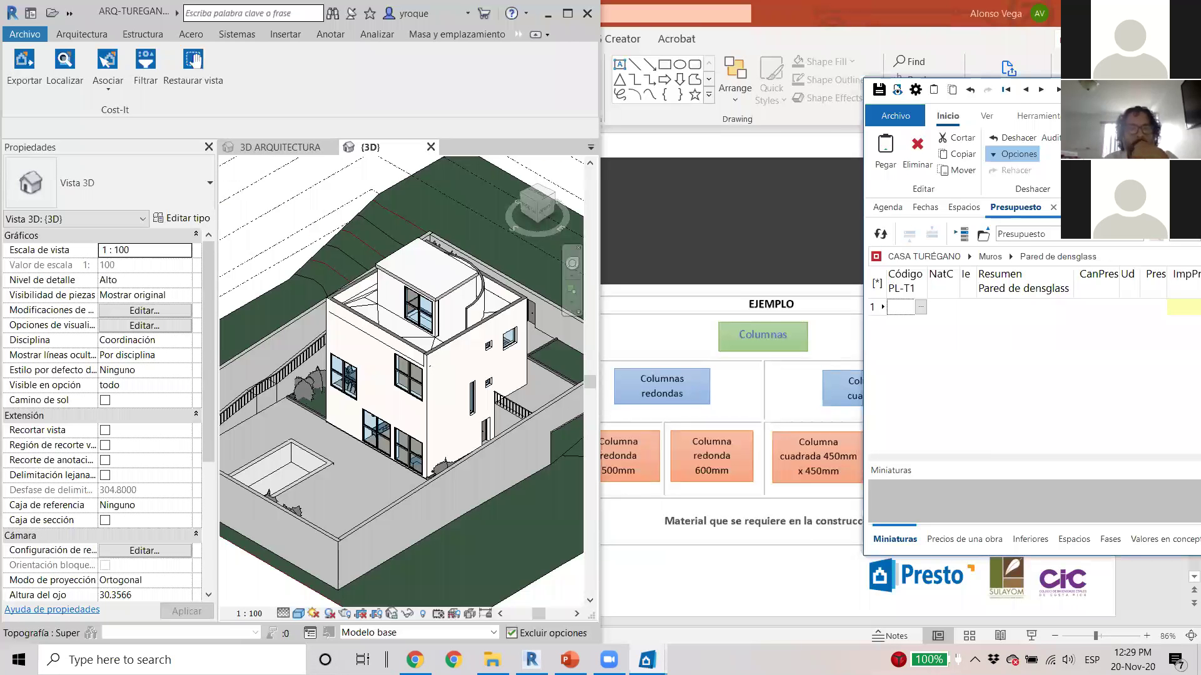
key(super+Right)
double_click(753, 215)
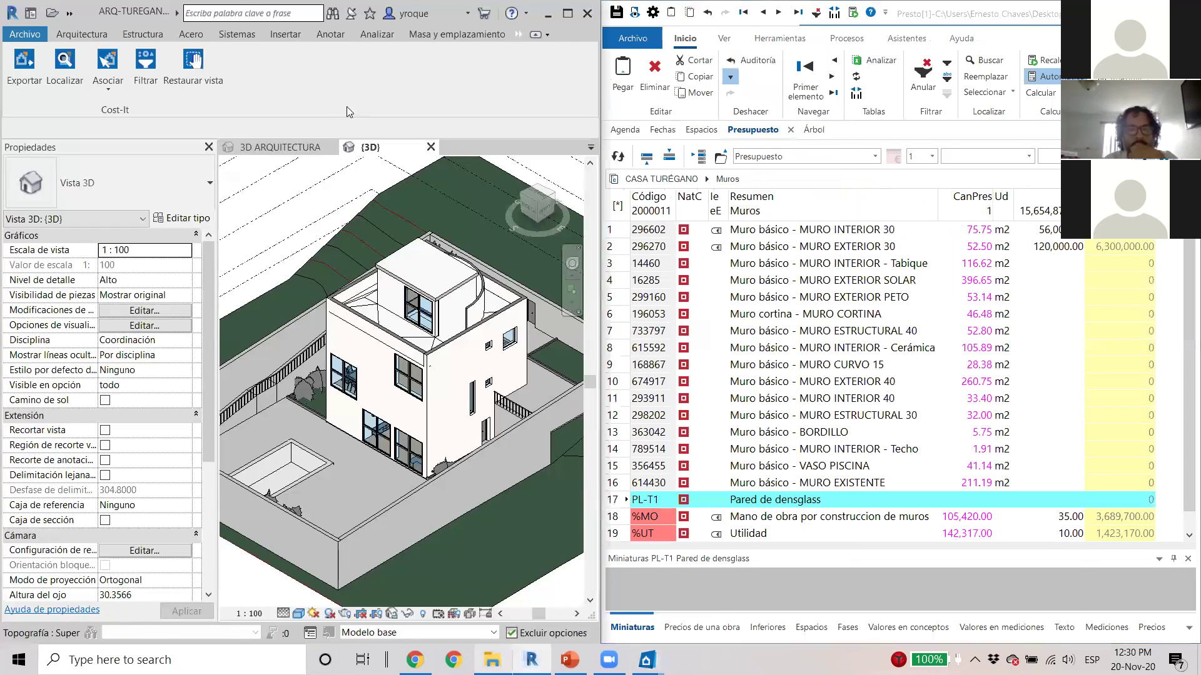
Step: Open the file Presupuesto pared liviana.Presto from the Webinar folder on the Desktop and dismiss the error dialog
click(493, 660)
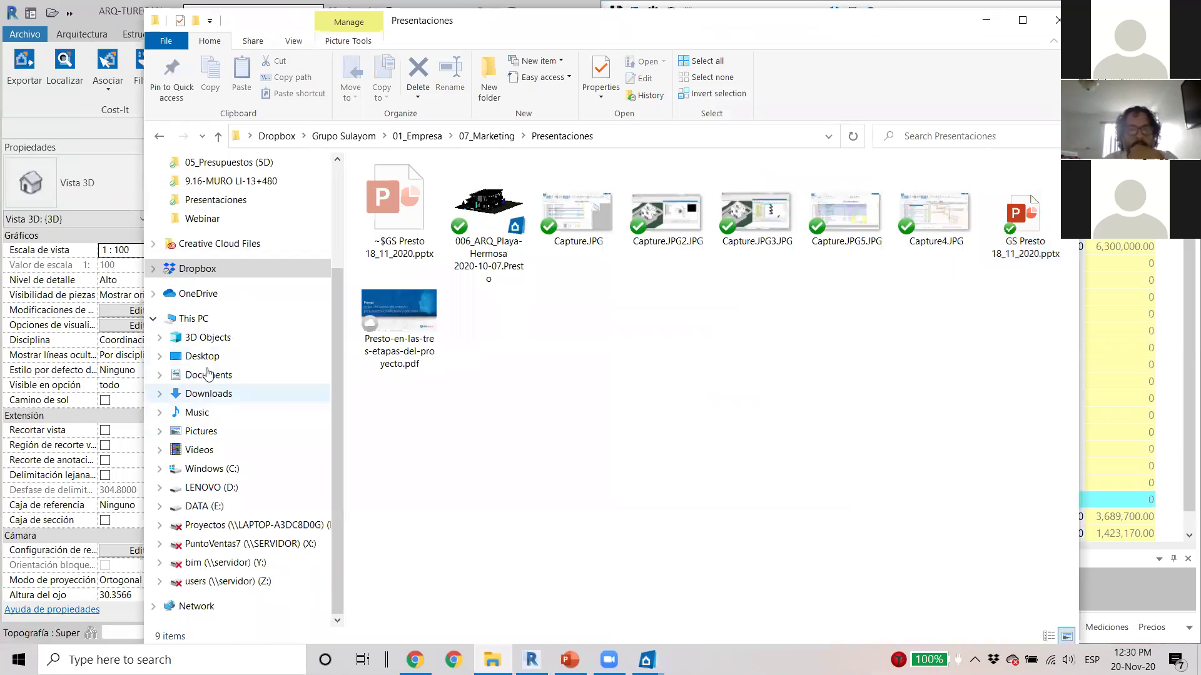
click(206, 356)
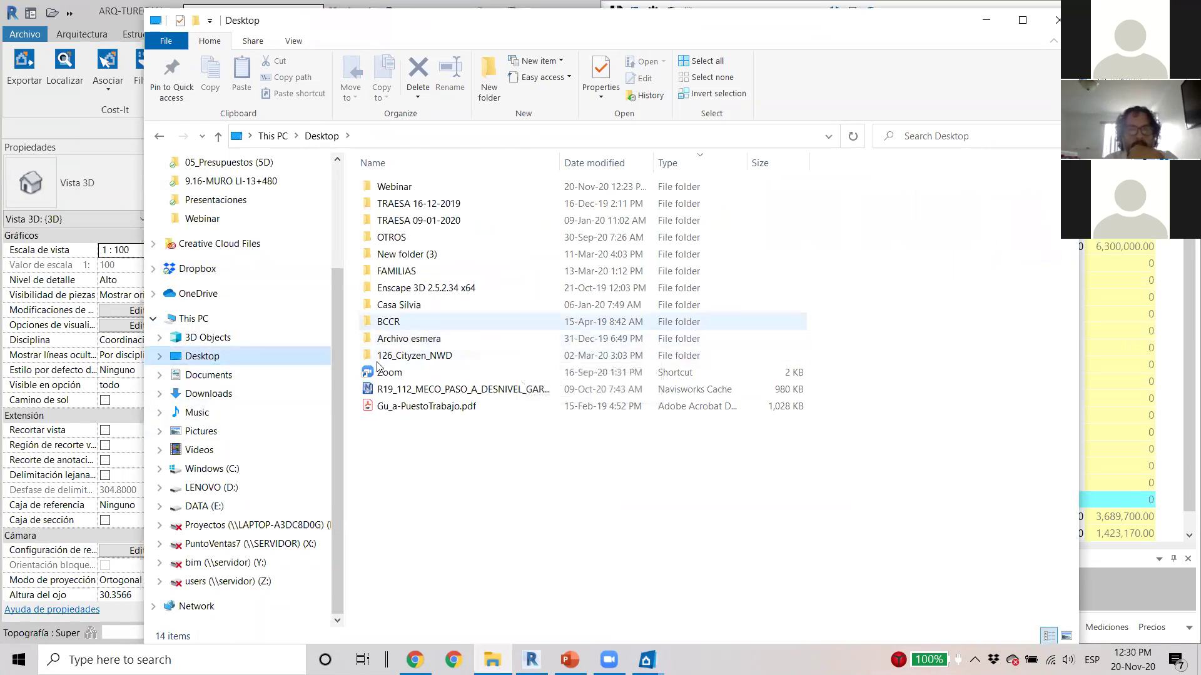
double_click(391, 186)
click(417, 223)
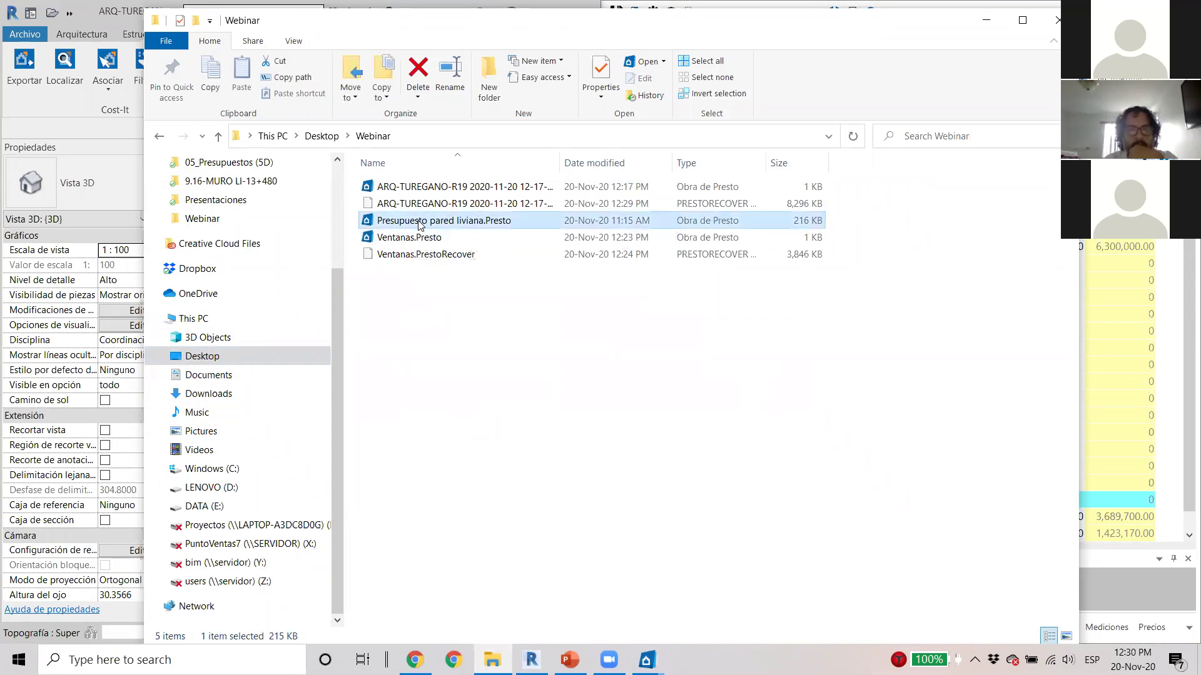
double_click(534, 218)
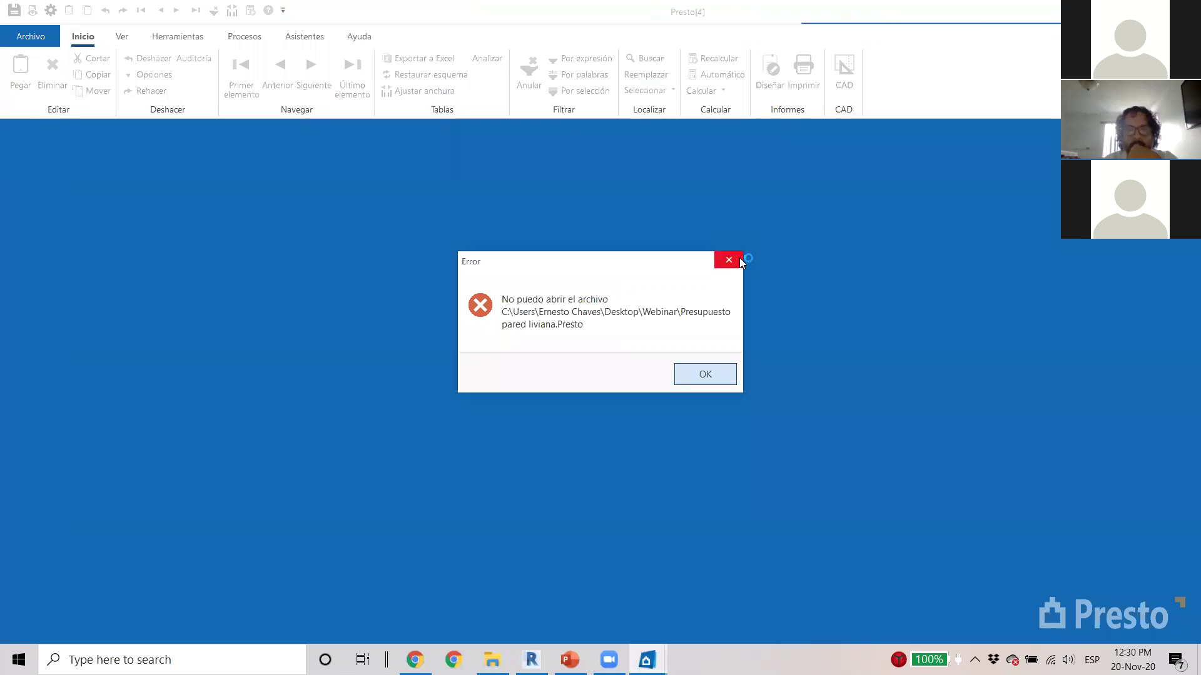
click(736, 259)
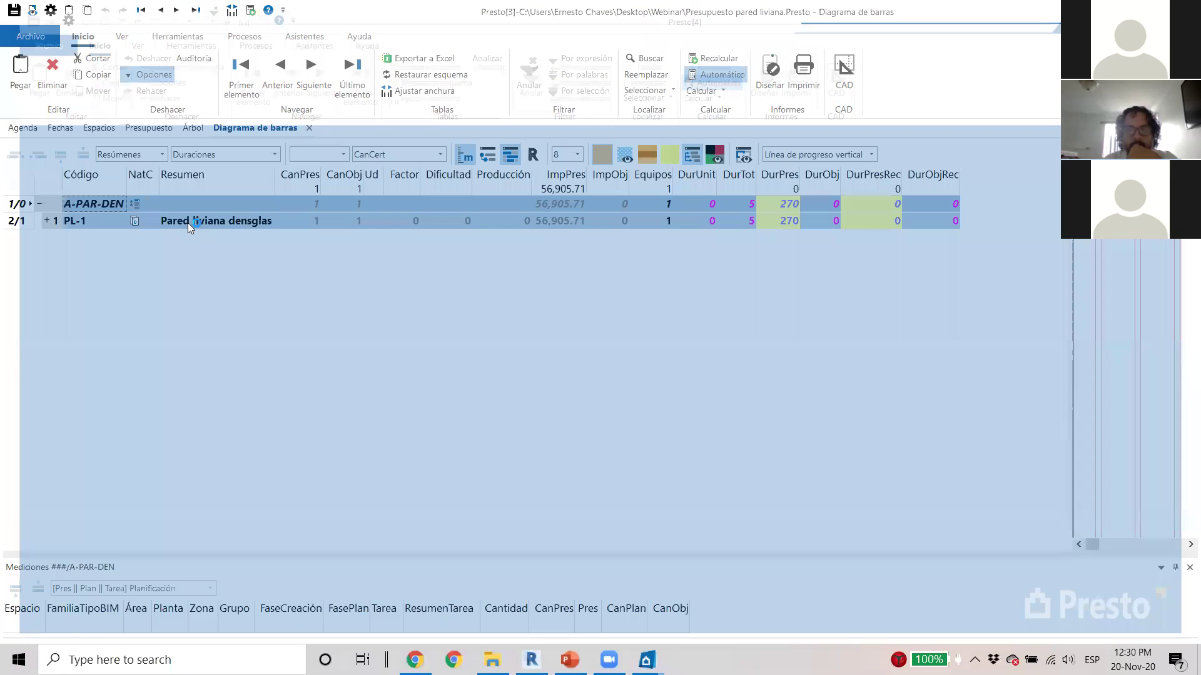
Step: Switch the light-wall file to its budget view and open the breakdown of PL-1 Pared liviana densglas
click(188, 222)
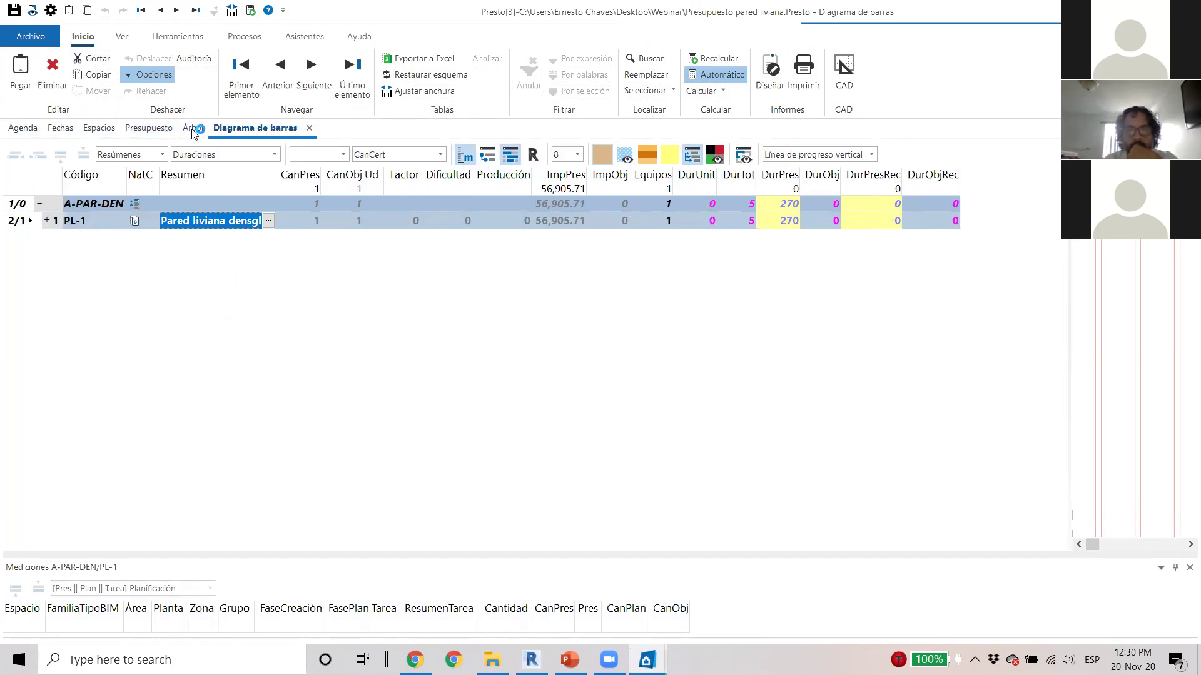
click(155, 128)
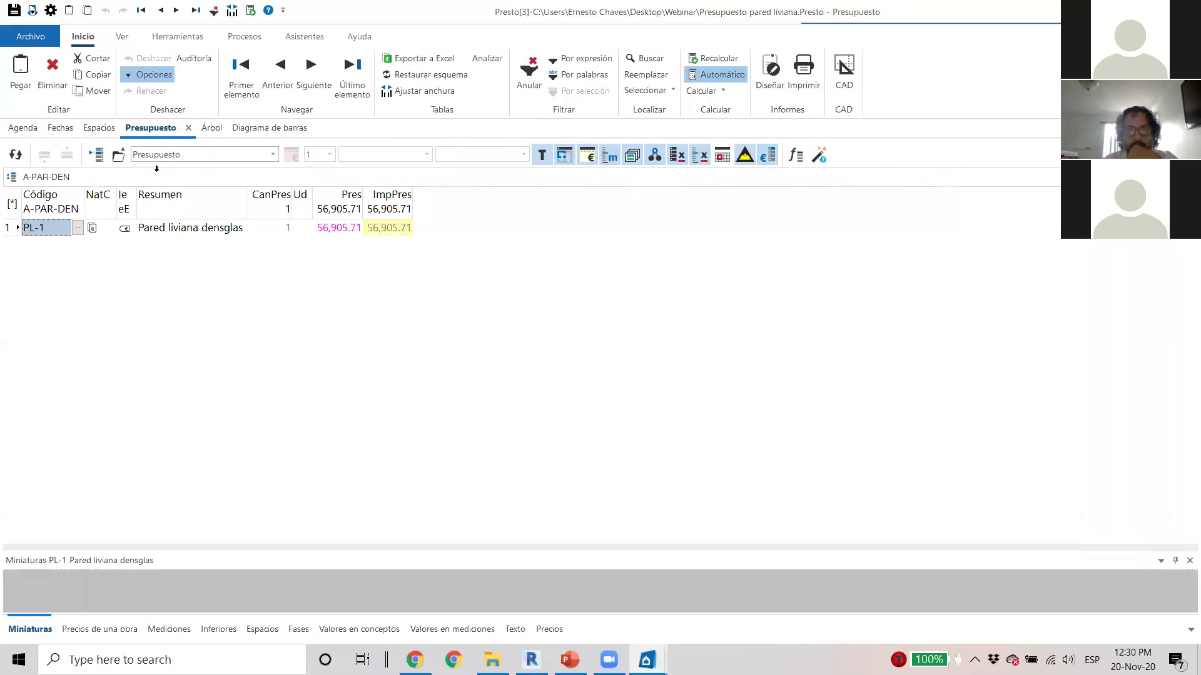
click(182, 229)
click(149, 233)
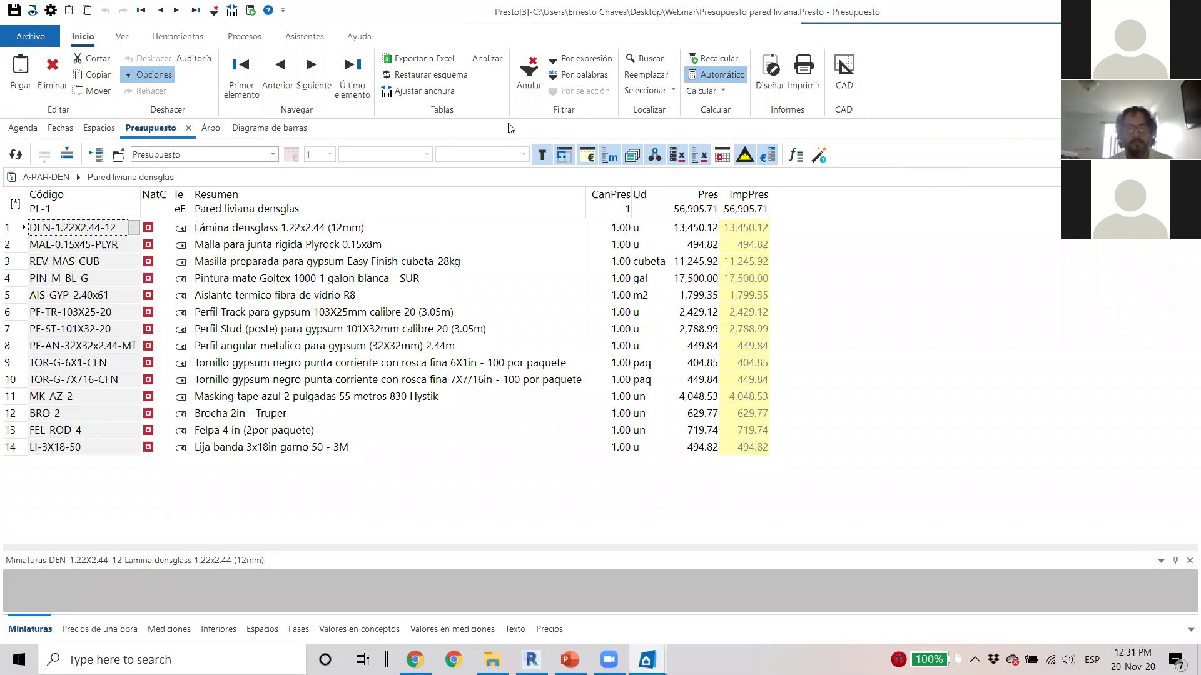
Step: Set the light-wall file beside the house budget, open the PL-T1 breakdown there, and enlarge the light-wall window to show all its materials
key(super+Down)
scroll(789, 489, down, 1)
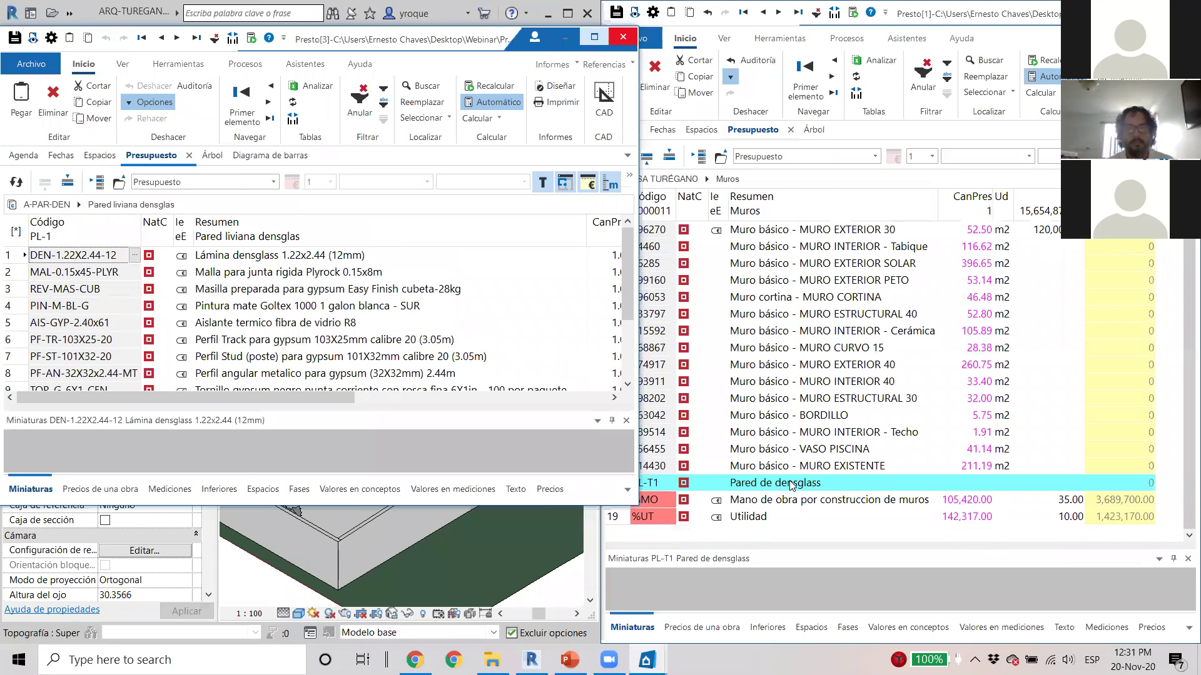
double_click(791, 486)
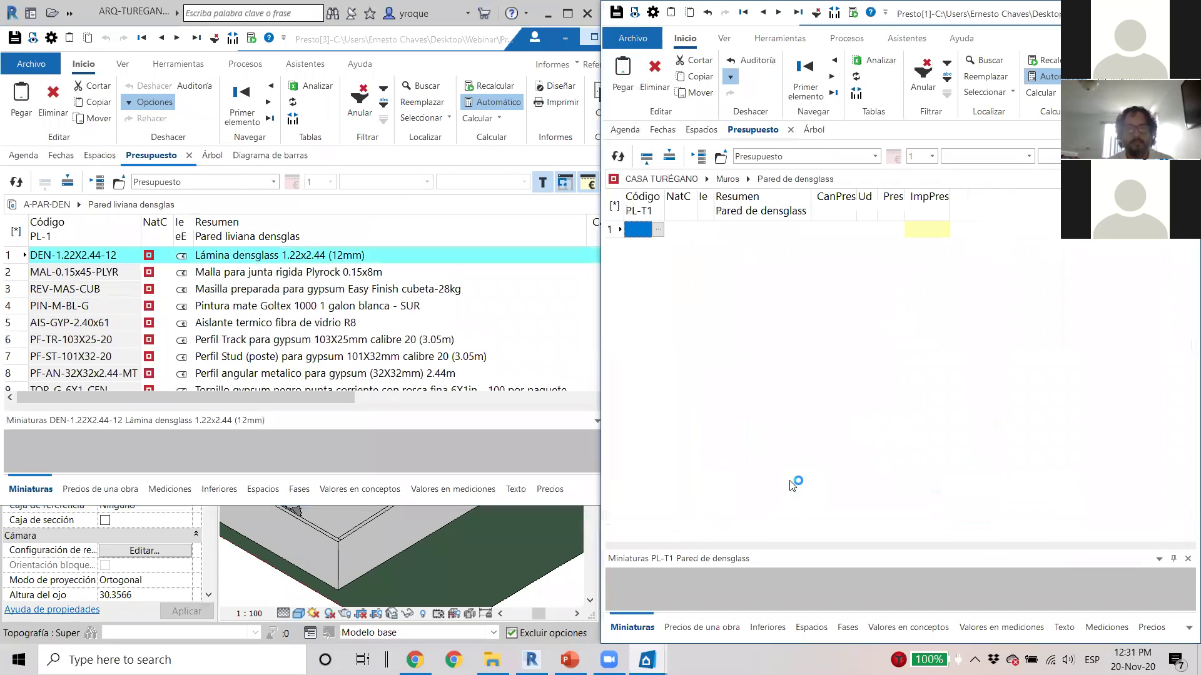
click(375, 499)
drag(372, 547, 371, 622)
Step: Copy all fourteen material lines of PL-1, from DEN-1.22X2.44-12 to LI-3X18-50, into the PL-T1 Pared de densglass breakdown
drag(59, 256, 48, 481)
click(717, 311)
click(630, 230)
key(ctrl+v)
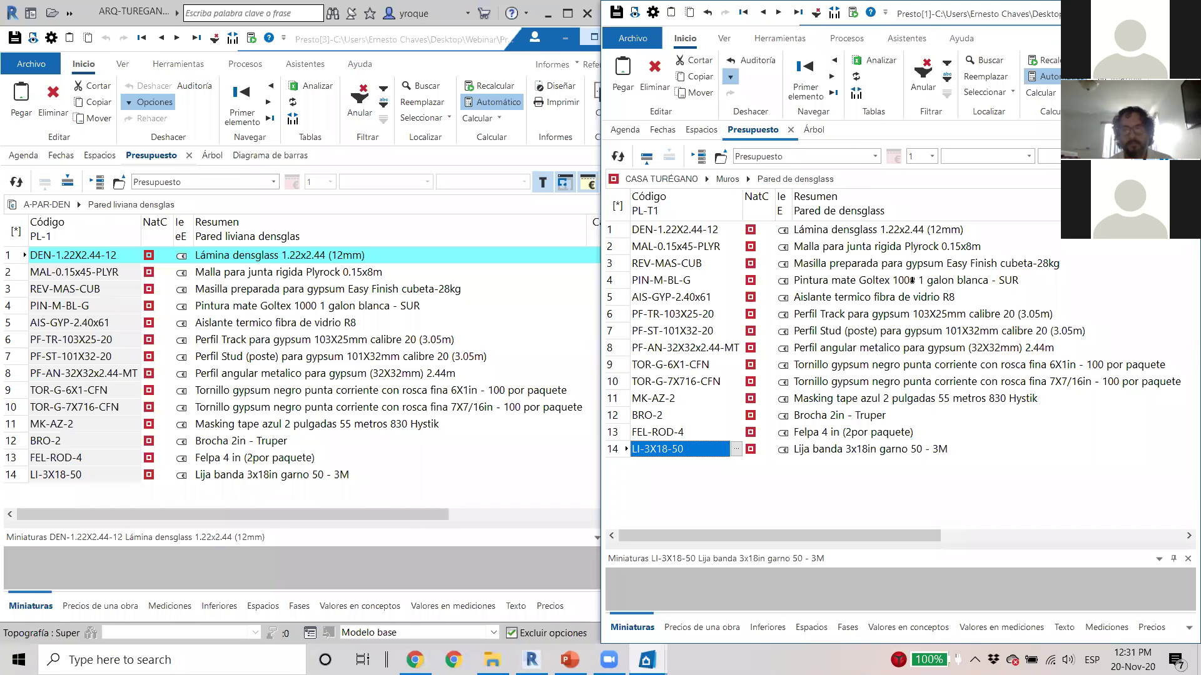
Step: Move and widen the house budget window and examine the Pres and CanPres columns of the copied materials
drag(926, 13, 781, 13)
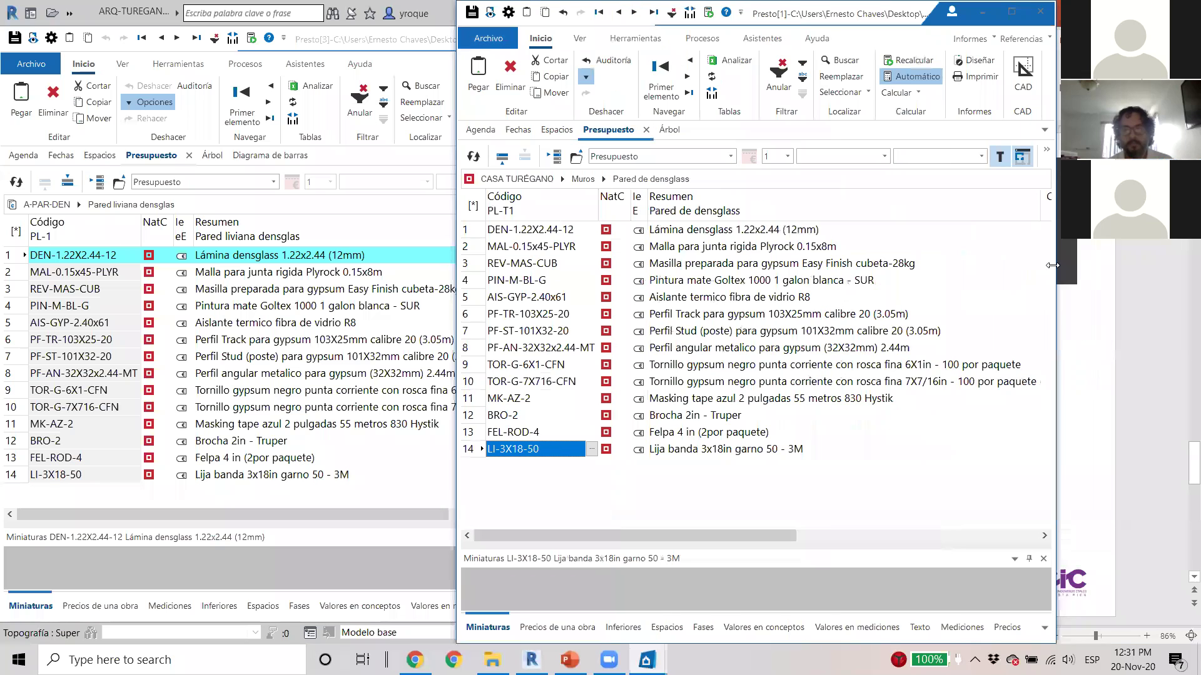
drag(1052, 265, 1161, 266)
drag(770, 536, 854, 536)
click(1033, 202)
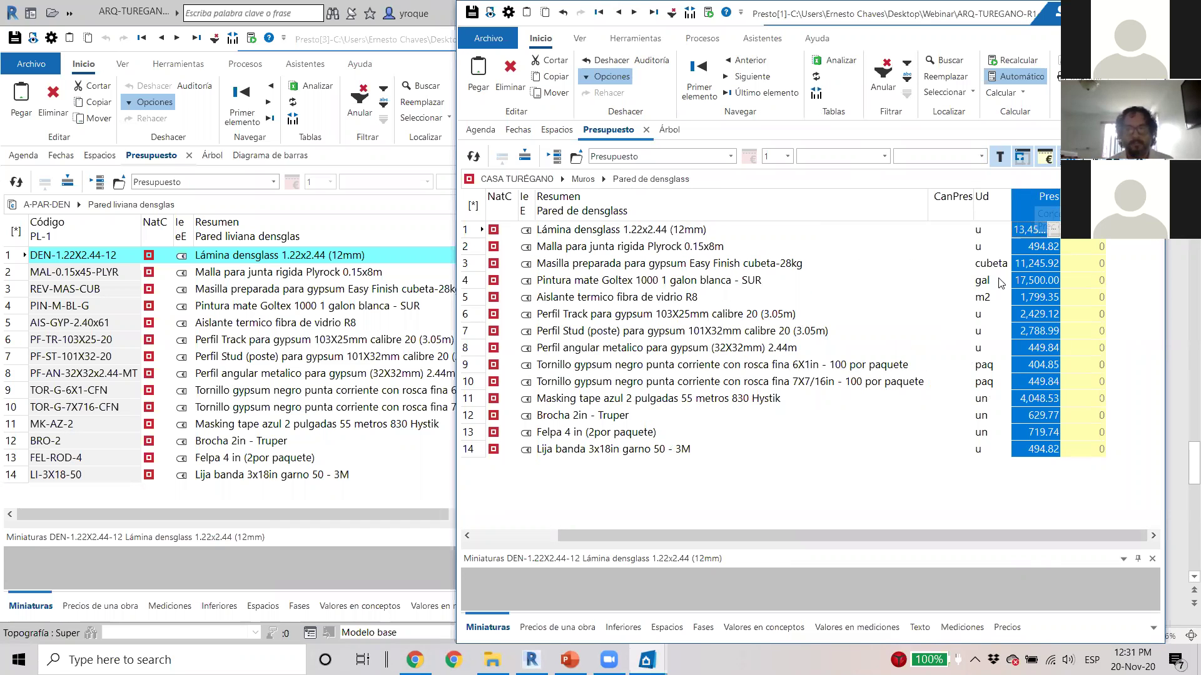
click(949, 231)
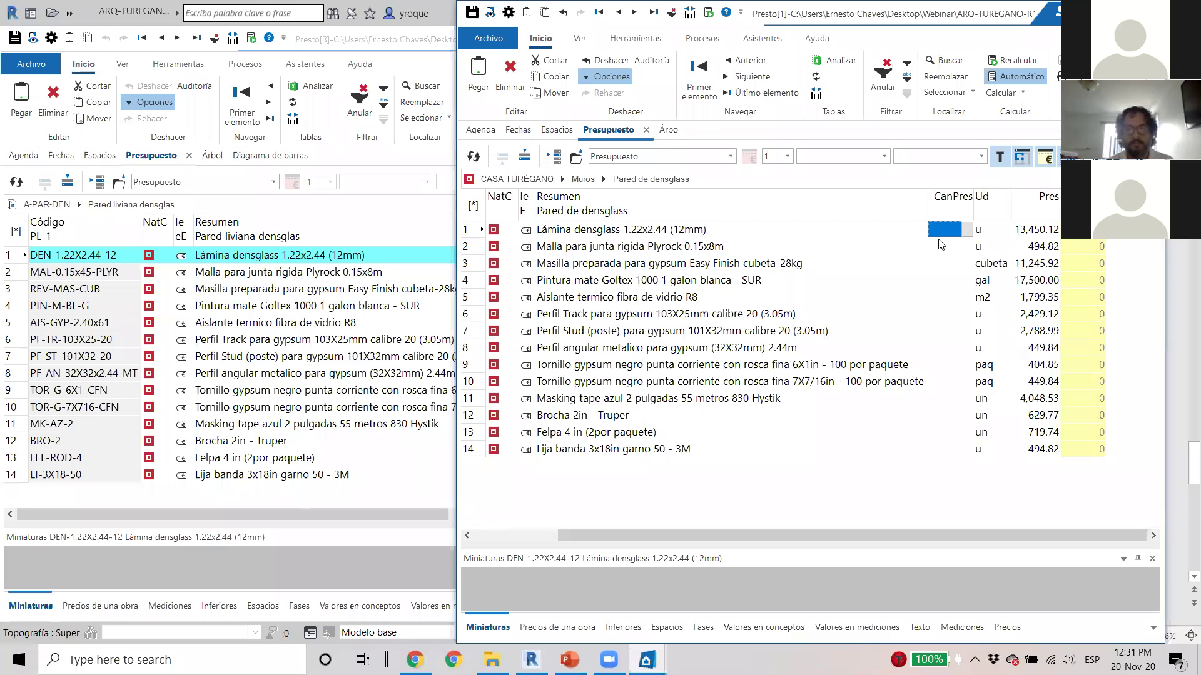
click(573, 481)
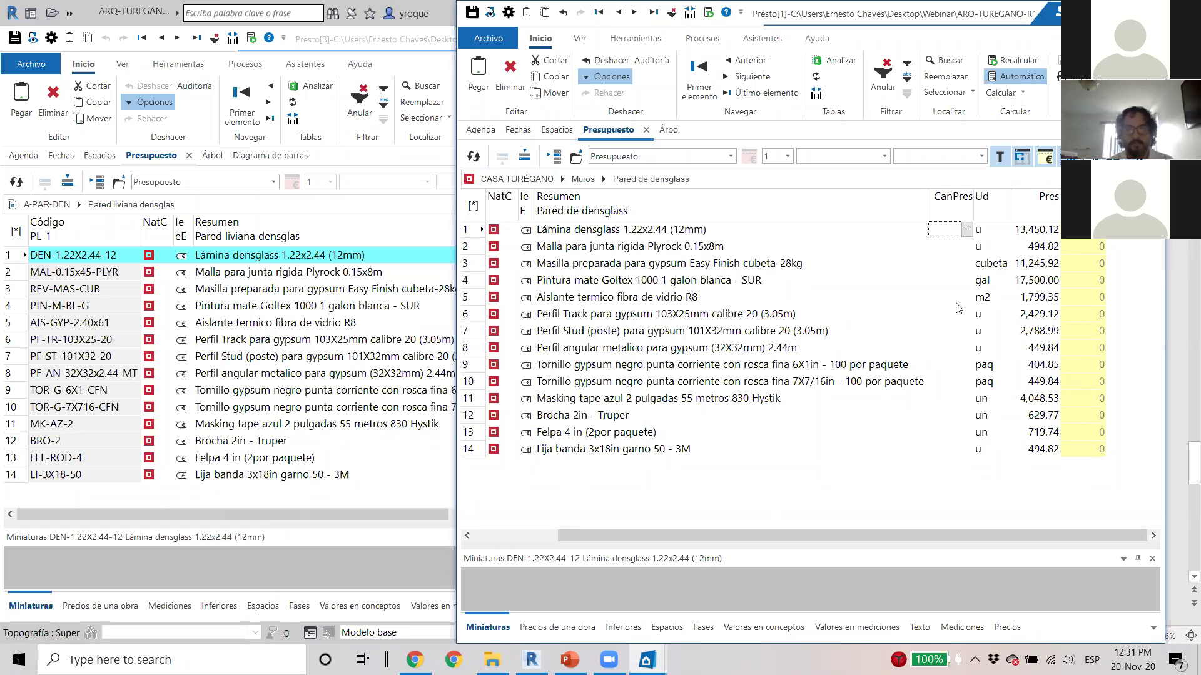
Step: Minimize the light-wall file, look at the PL-T1 quantity in Muros, and go back up to the CASA TURÉGANO chapter list
click(181, 340)
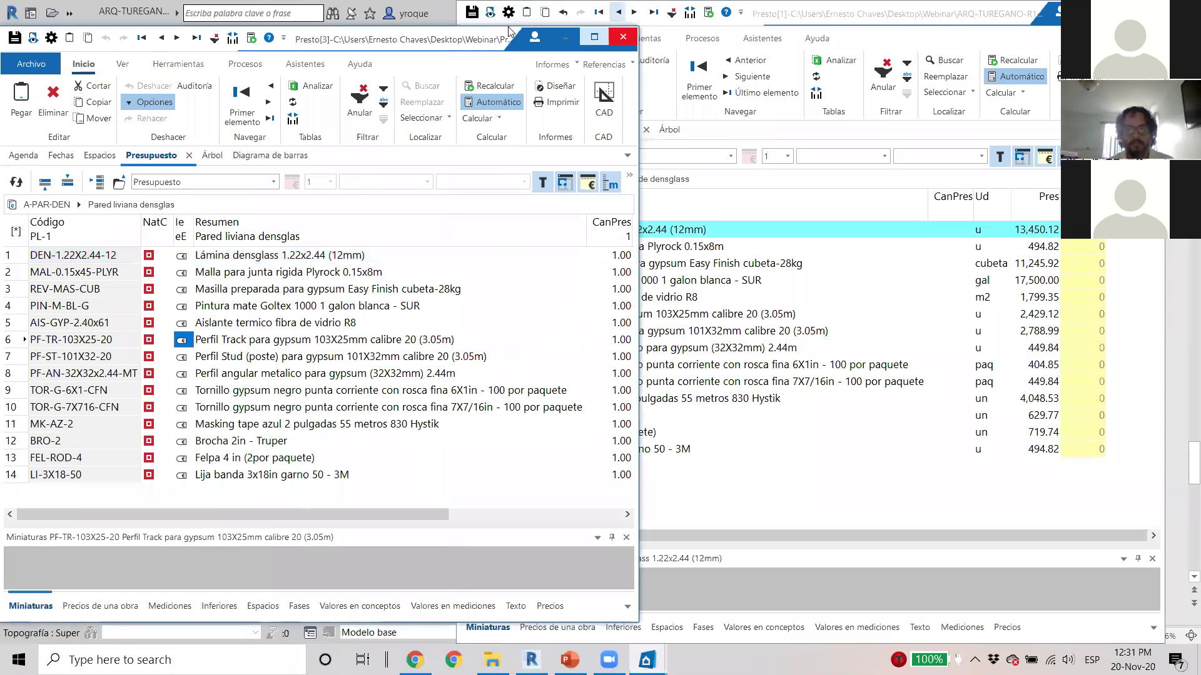
click(541, 48)
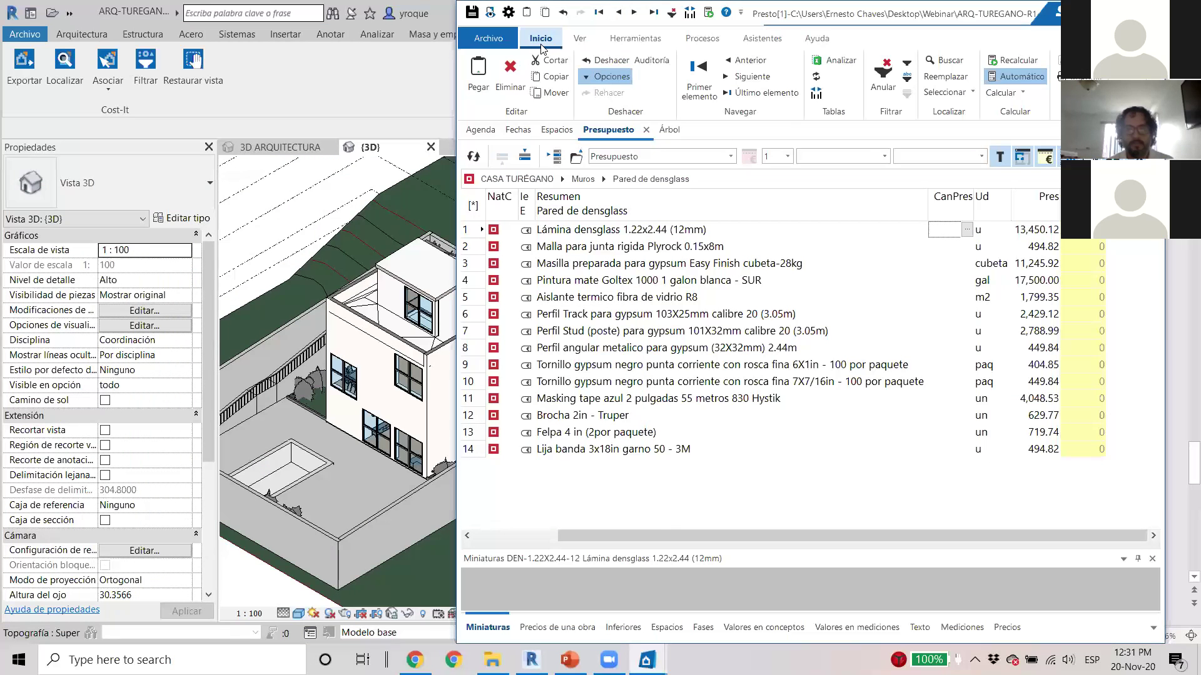
click(644, 198)
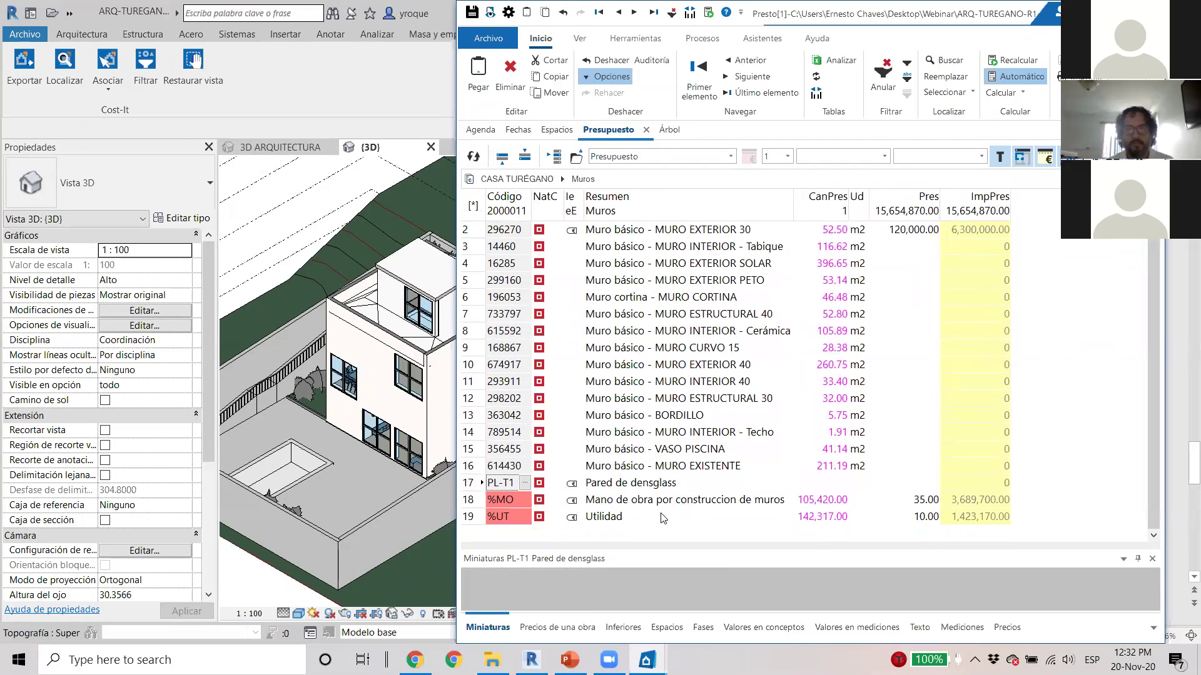
click(837, 486)
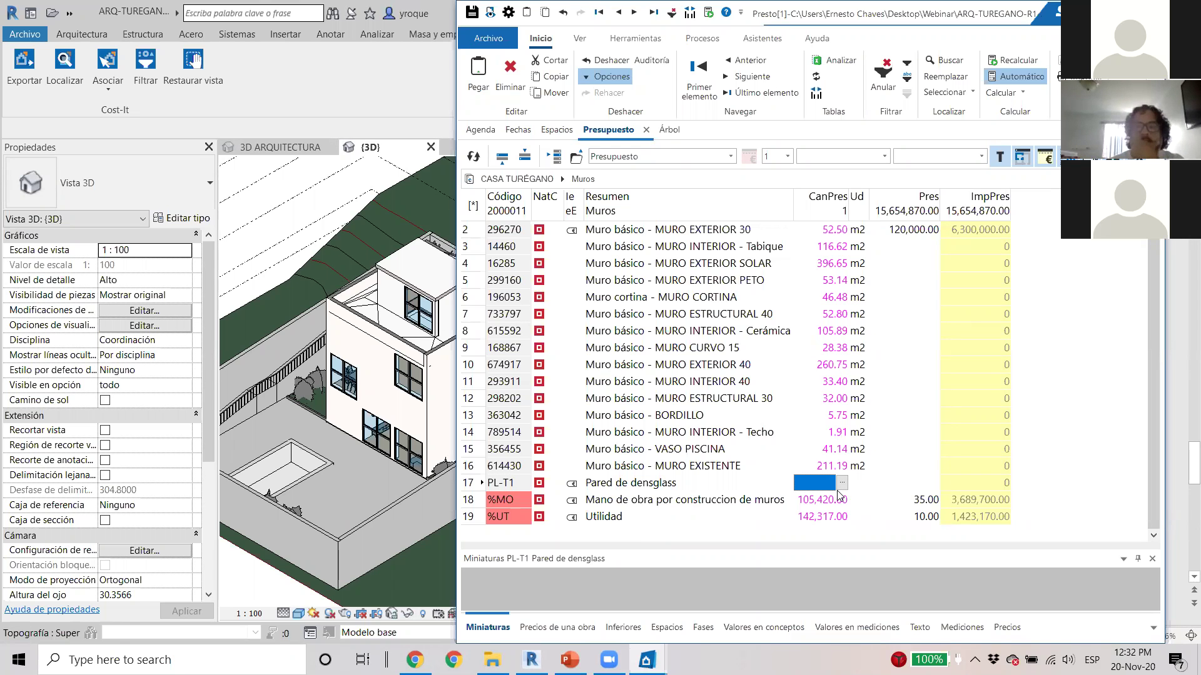
double_click(657, 205)
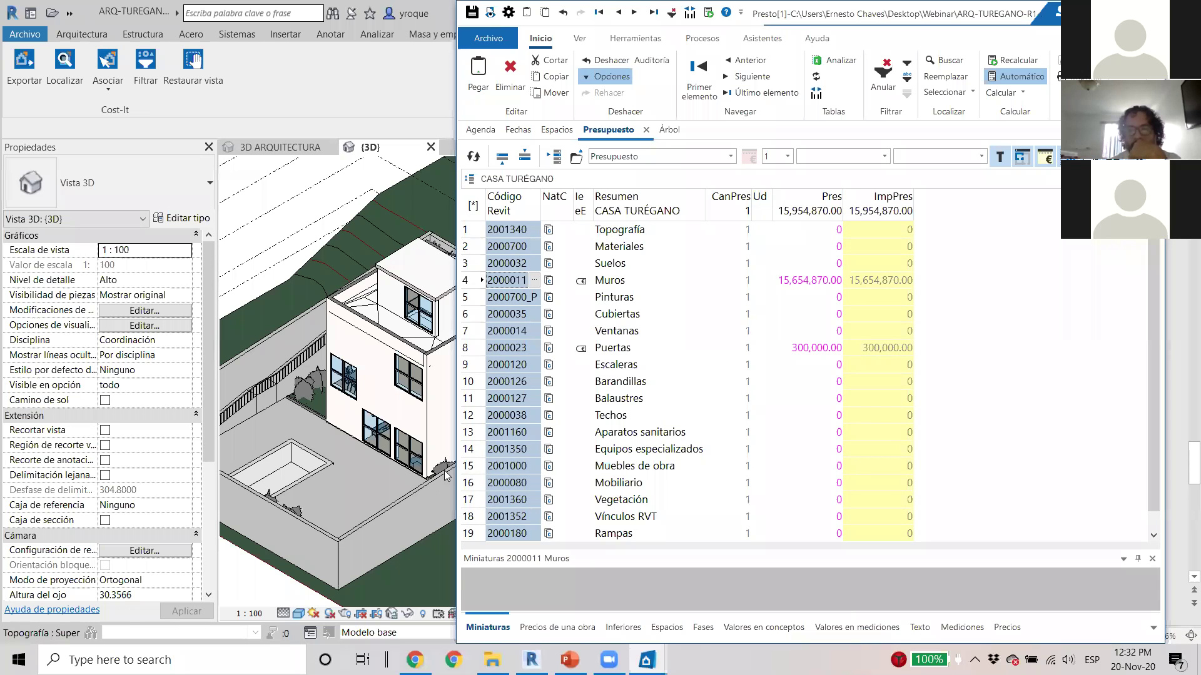
click(722, 432)
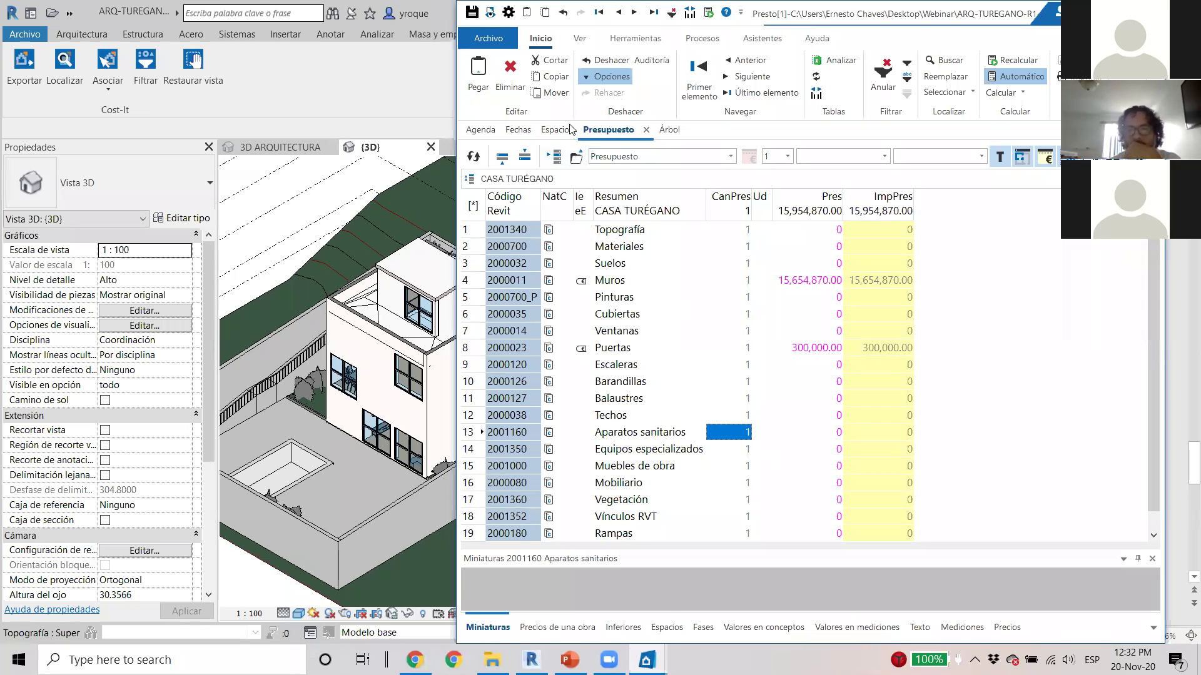
Step: Look at the Espacios list, then open the budget's Árbol view in a maximized window and look through the chapters to Cotas de pendiente
click(563, 130)
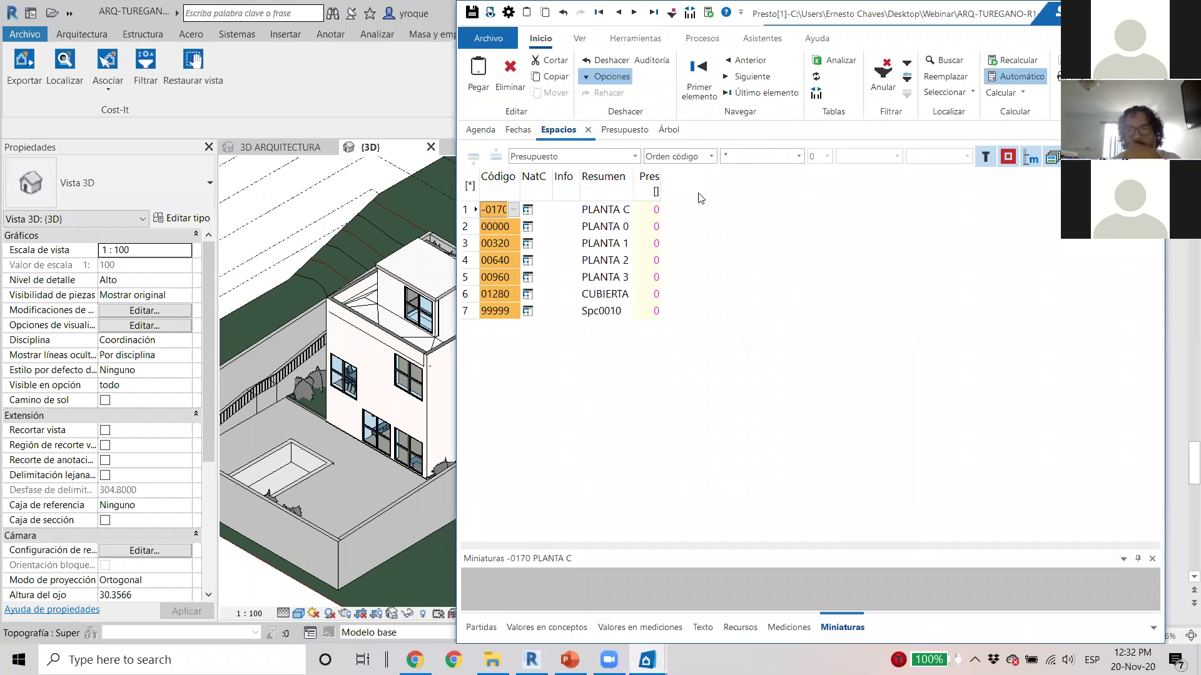
click(611, 133)
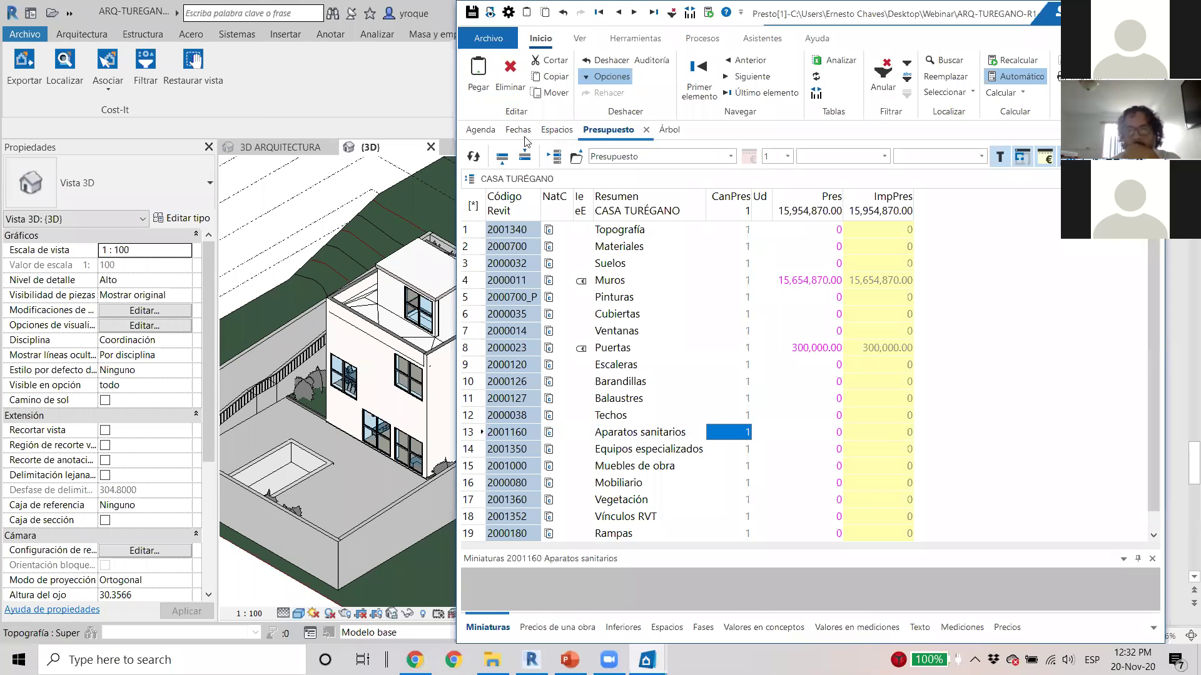
click(667, 131)
click(510, 328)
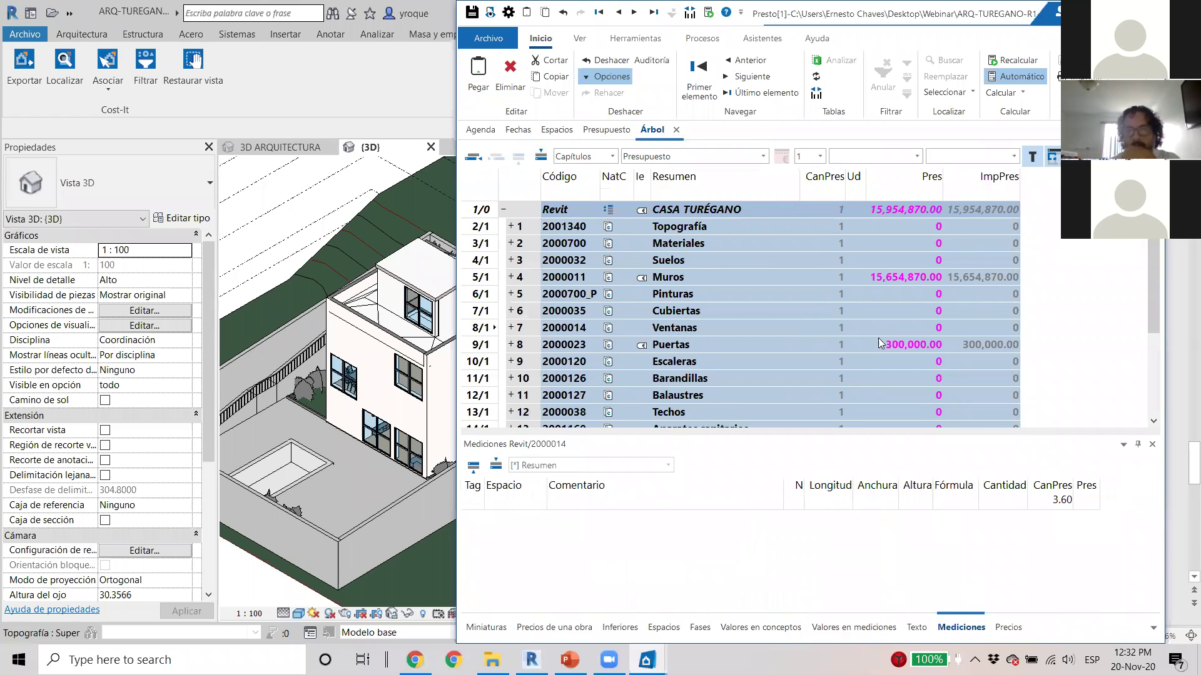
scroll(876, 362, down, 3)
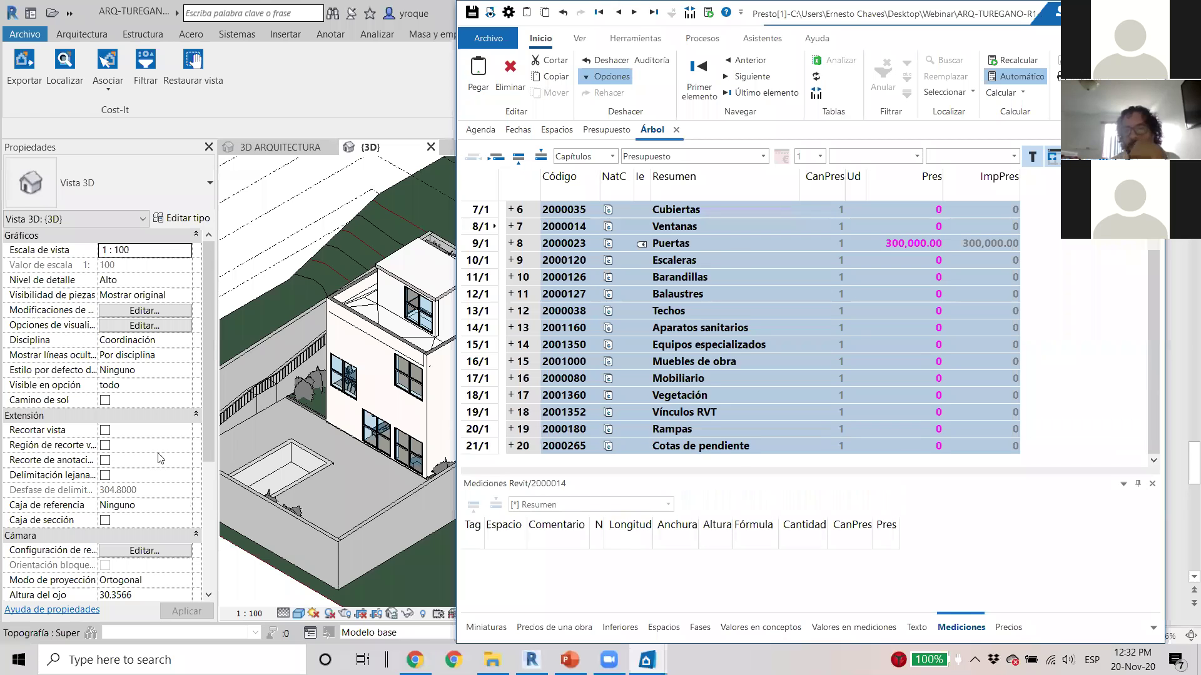
key(super+Up)
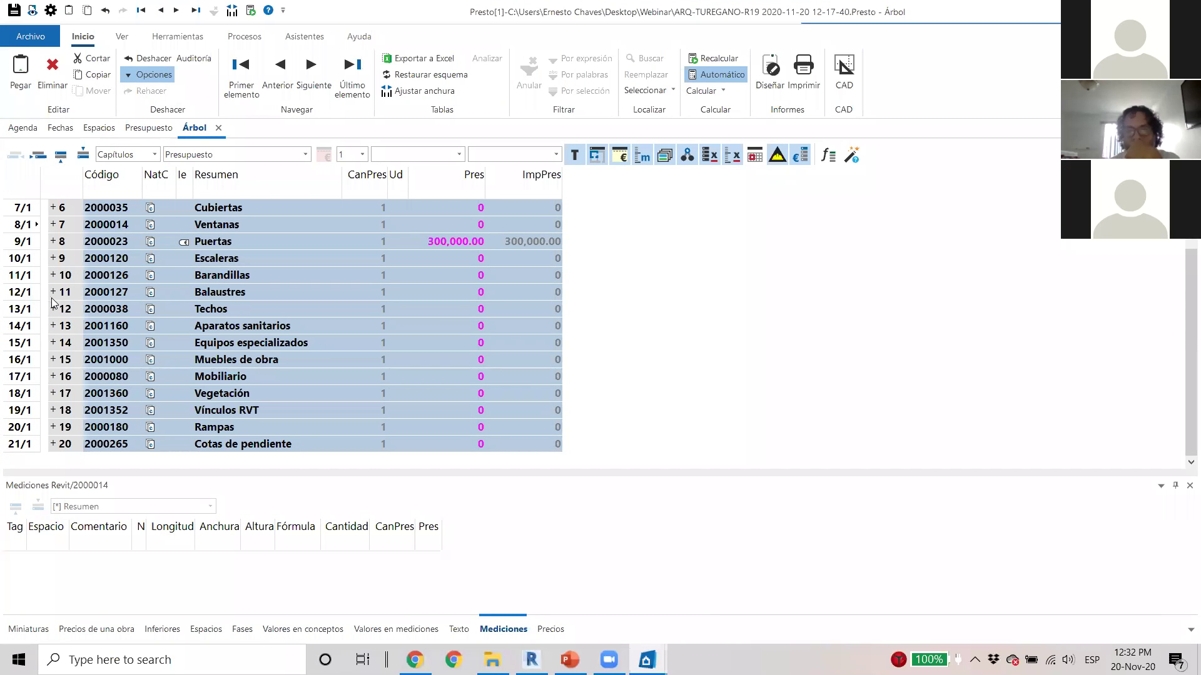
Step: Expand the Muebles de obra and Mobiliario chapters and view the thumbnails of Armario dormitorio and Mesa de noche
double_click(215, 365)
click(47, 392)
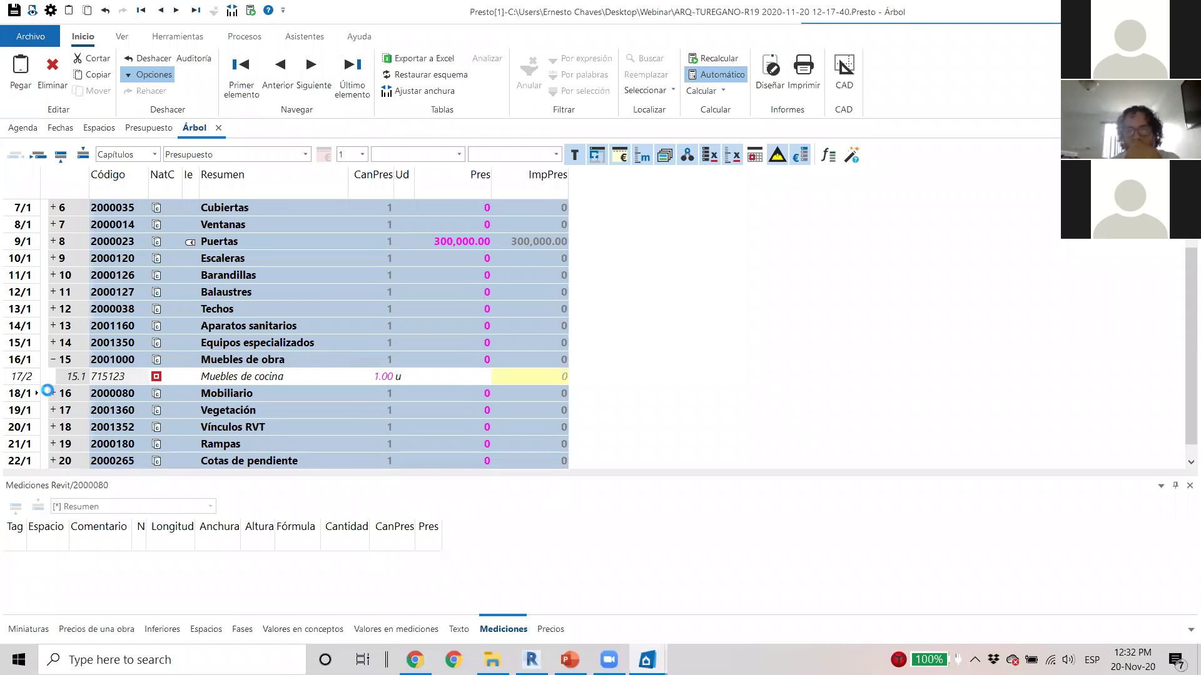
scroll(256, 396, down, 1)
click(270, 375)
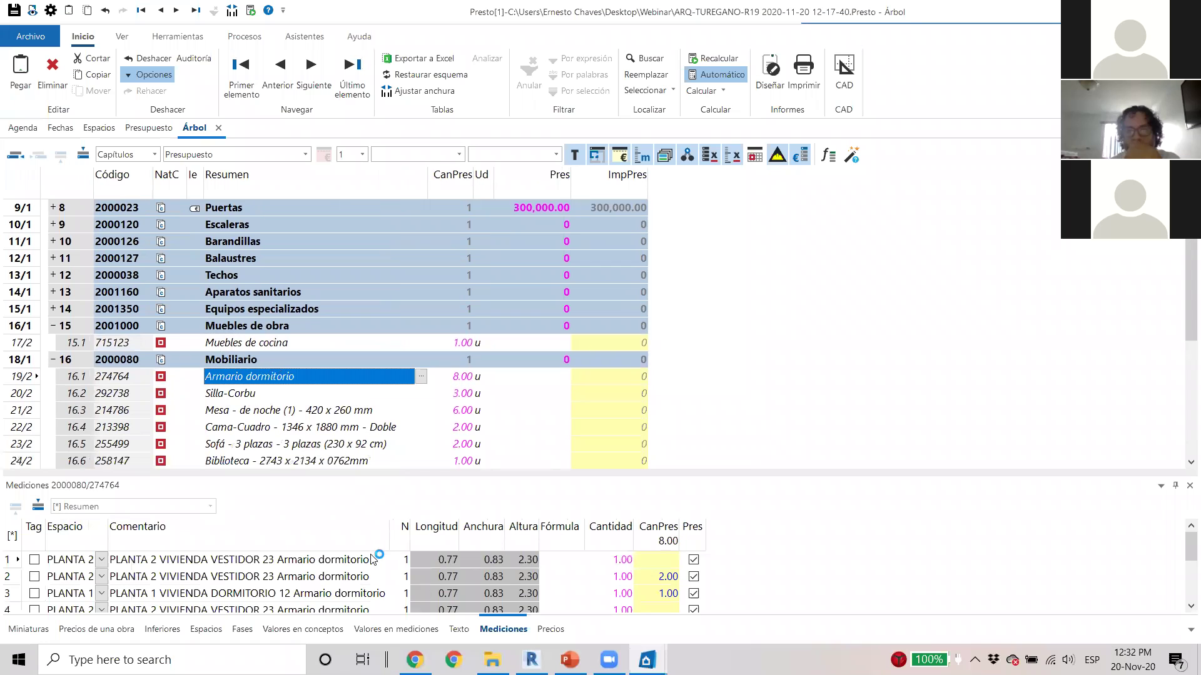
click(30, 629)
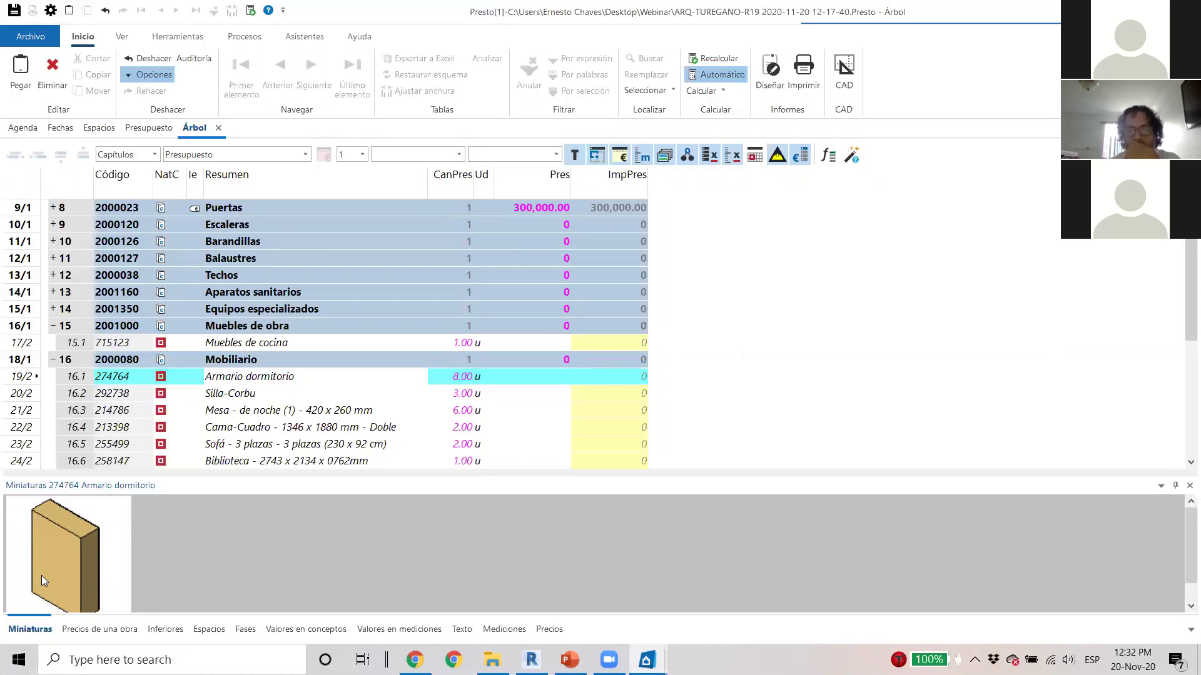
scroll(243, 405, down, 1)
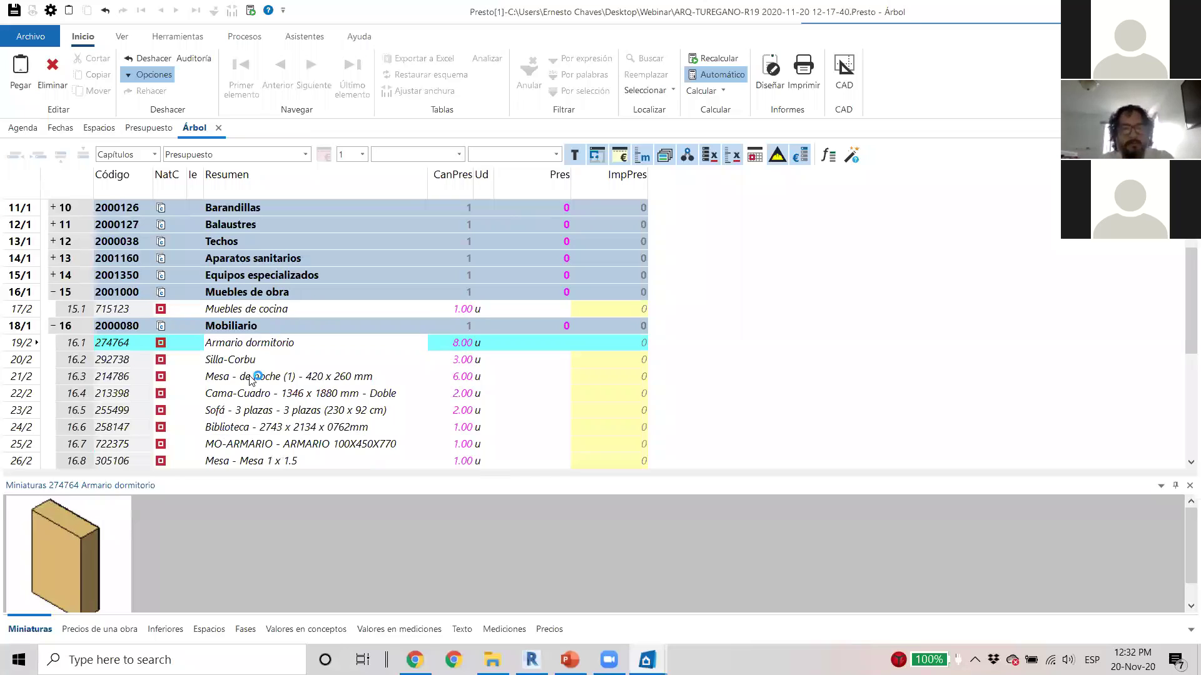
click(243, 377)
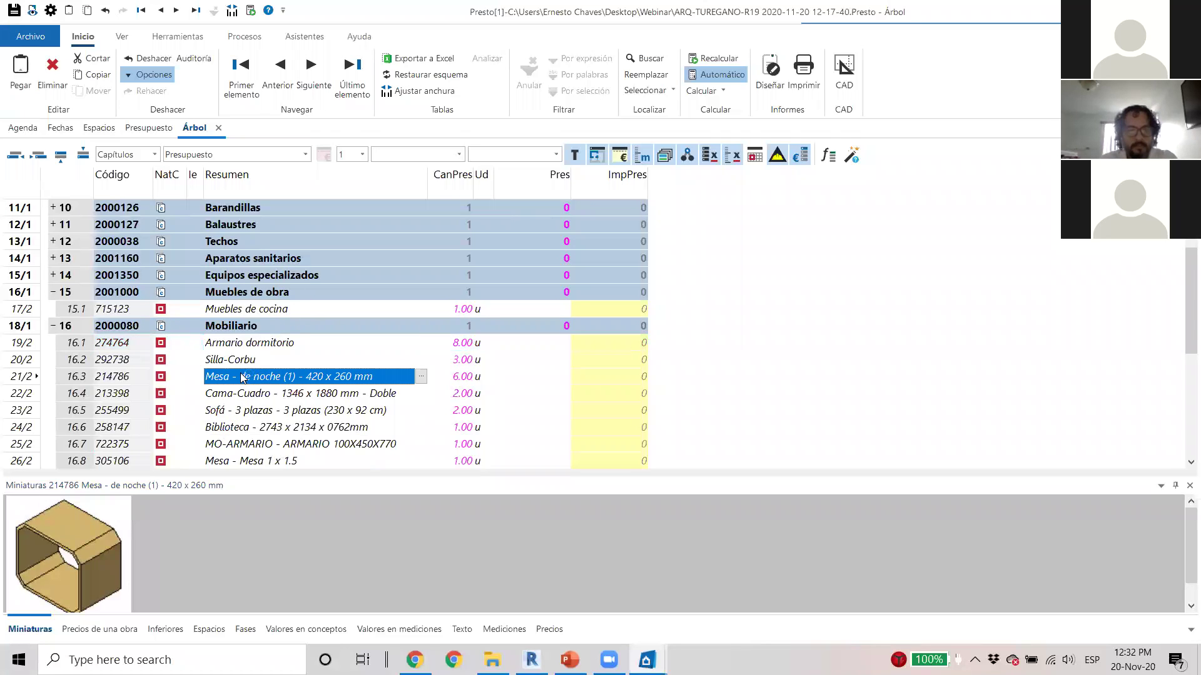
Step: Collapse the Mobiliario and Muebles de obra chapters in the budget tree
click(54, 326)
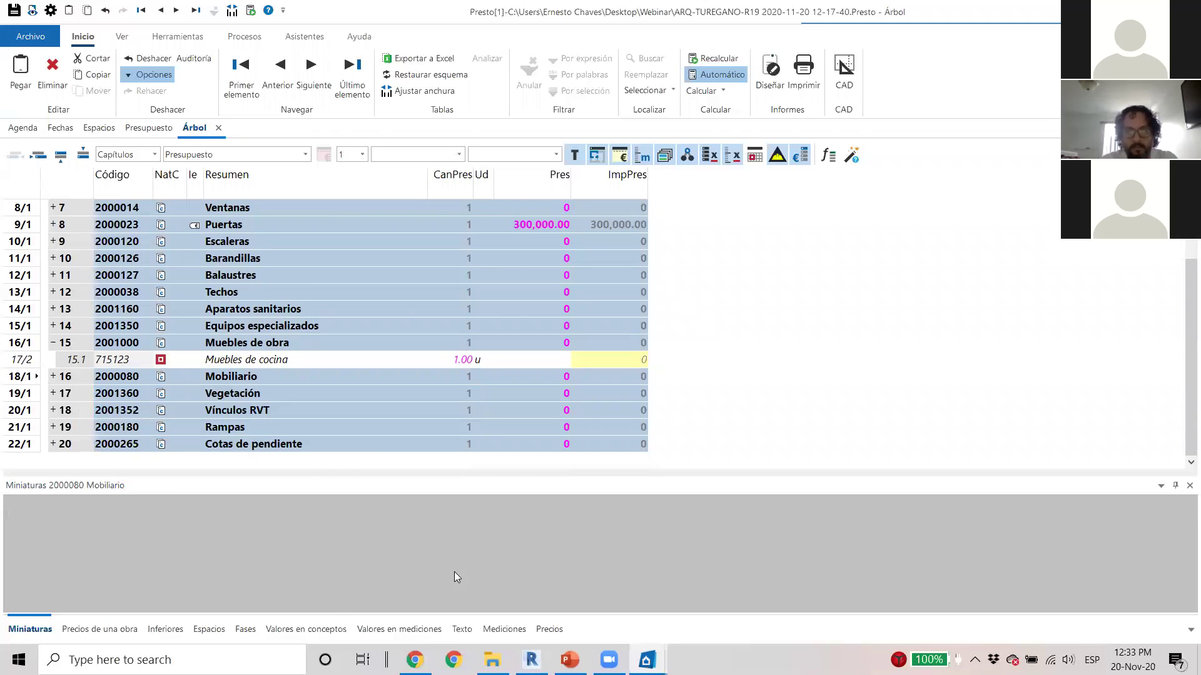
click(53, 343)
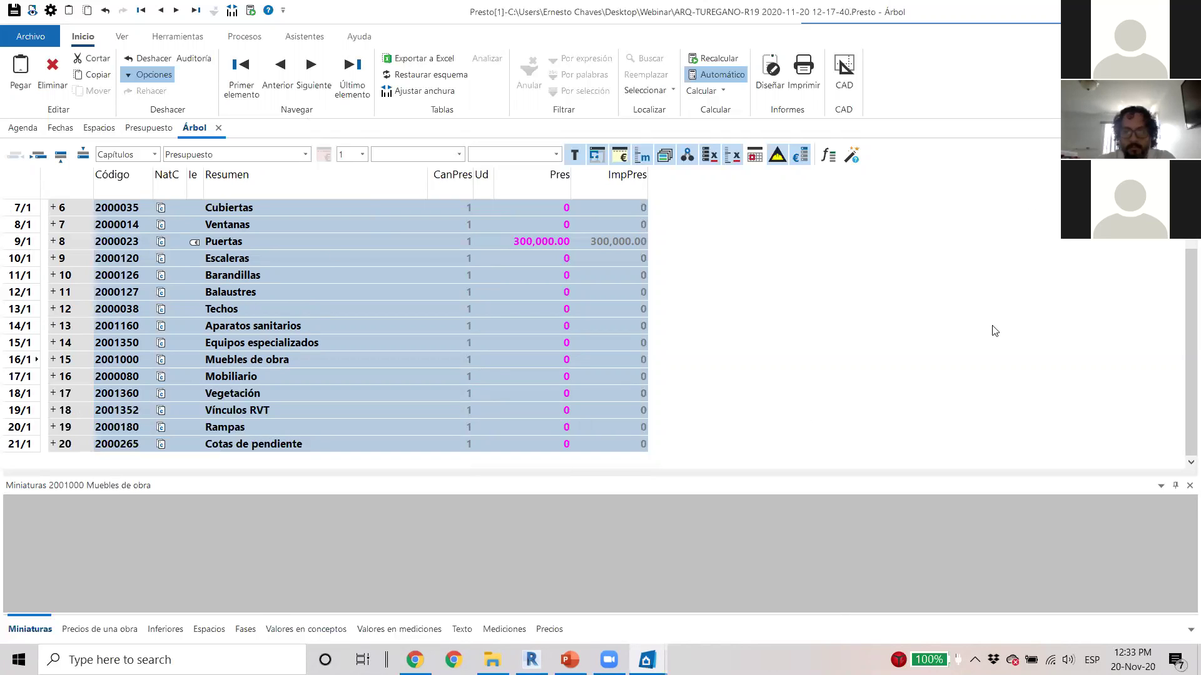
click(356, 186)
click(1085, 308)
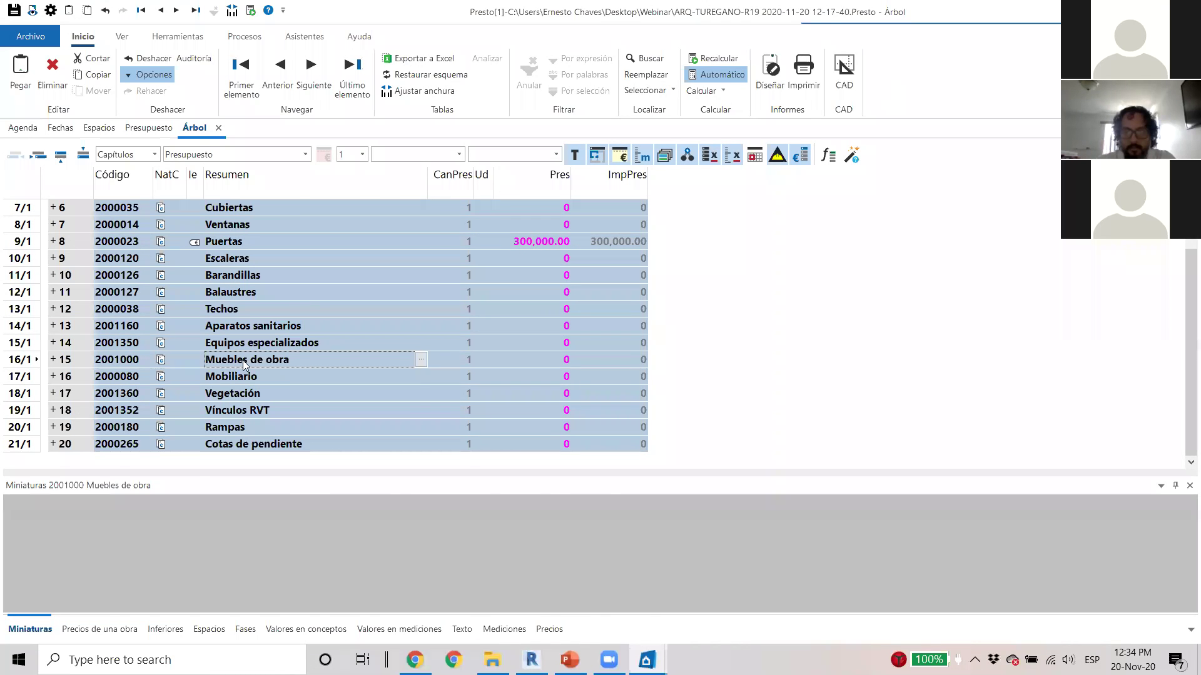
Step: Place the budget beside the Revit 3D view, select all chapters, and color their elements in the model by Espacio
key(super+Right)
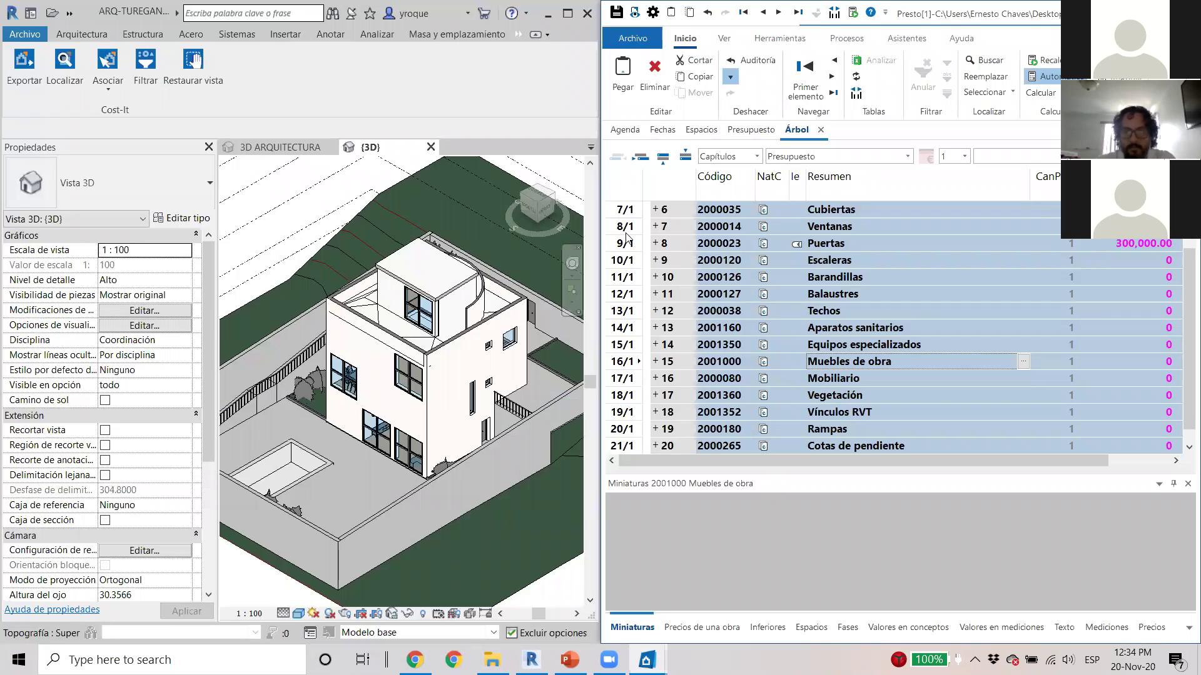
click(623, 184)
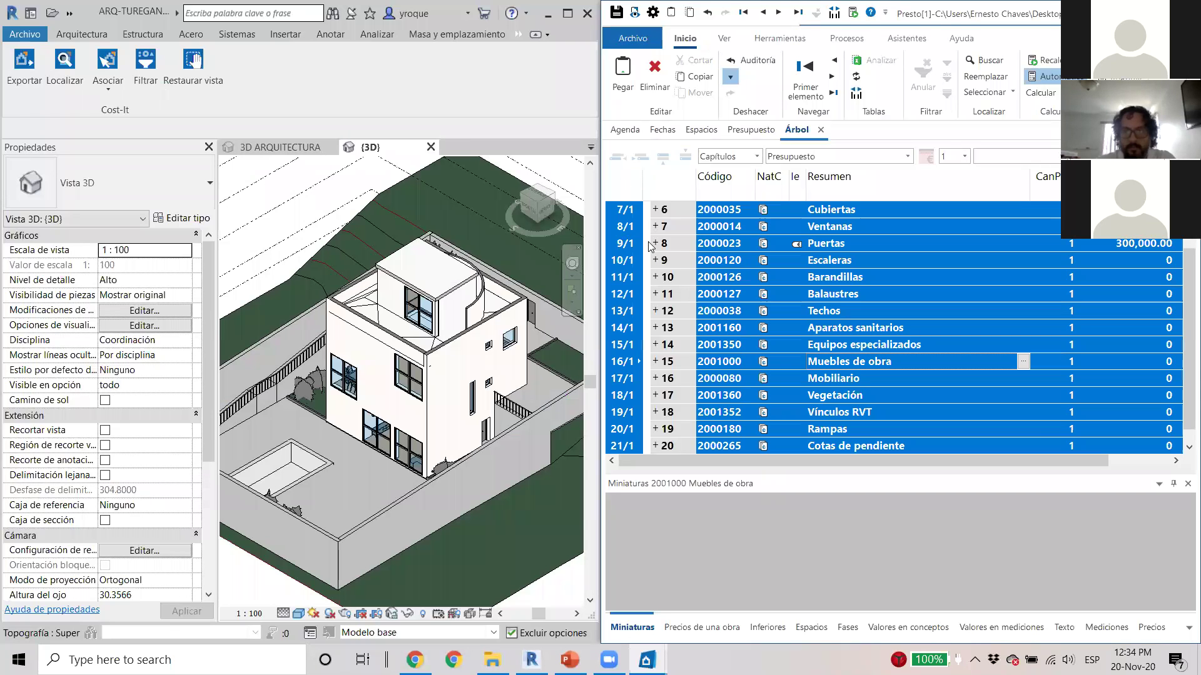
right_click(882, 363)
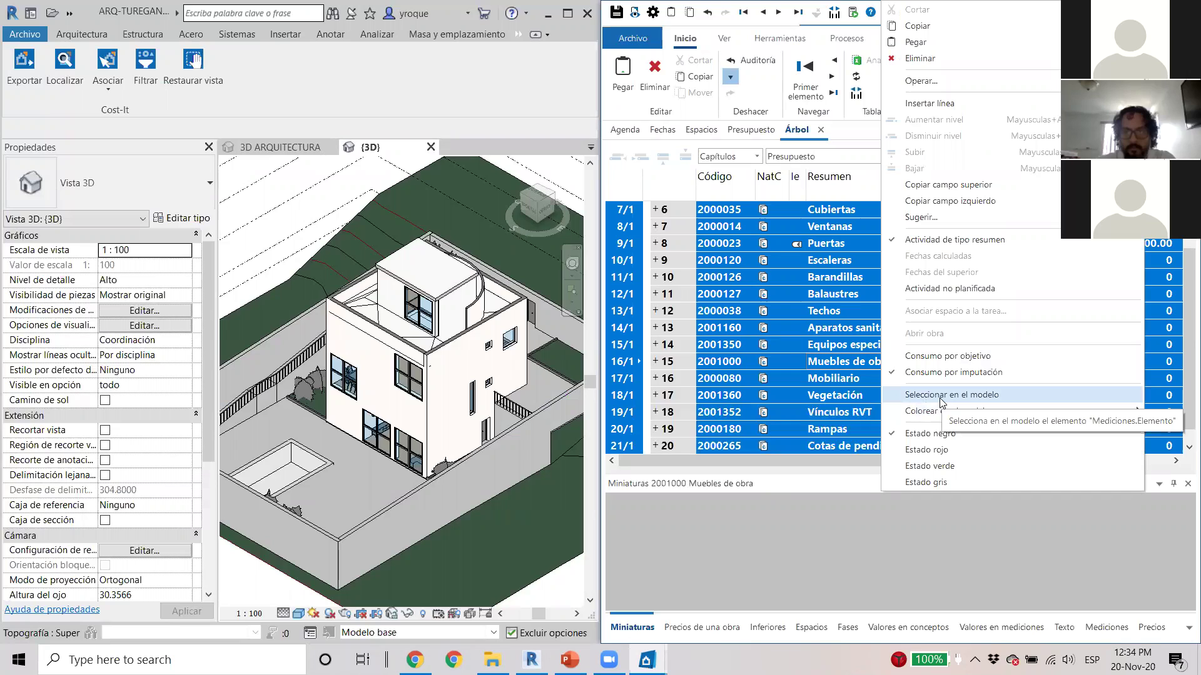
mouse_move(933, 415)
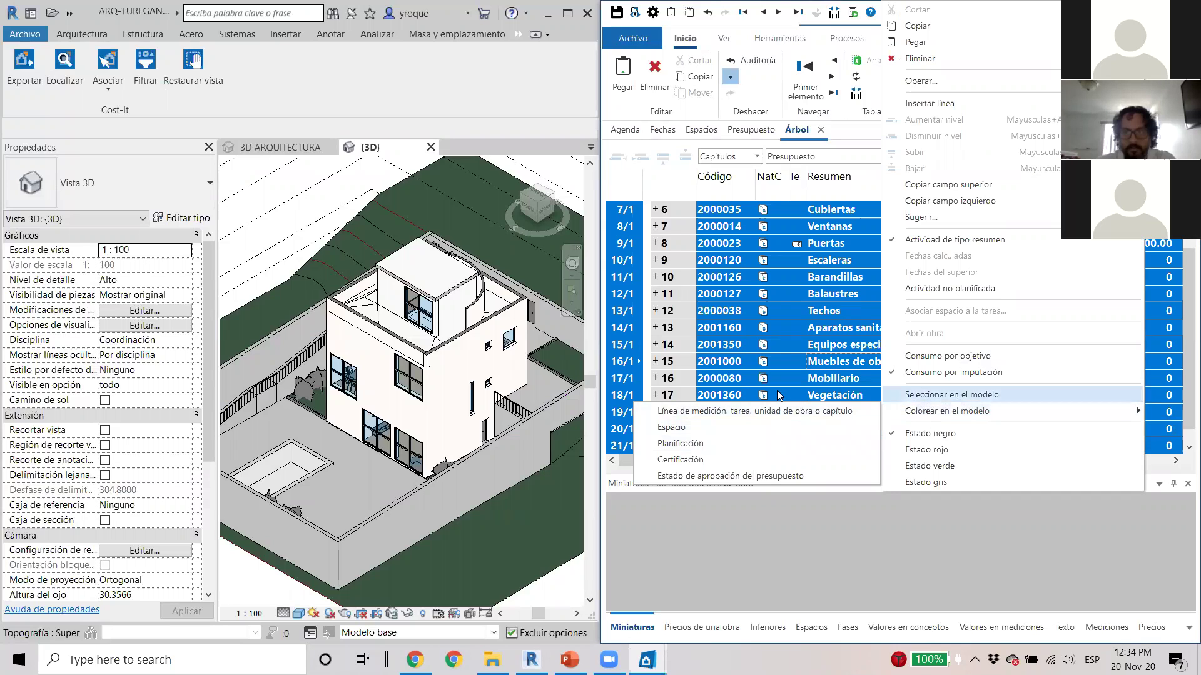
click(677, 429)
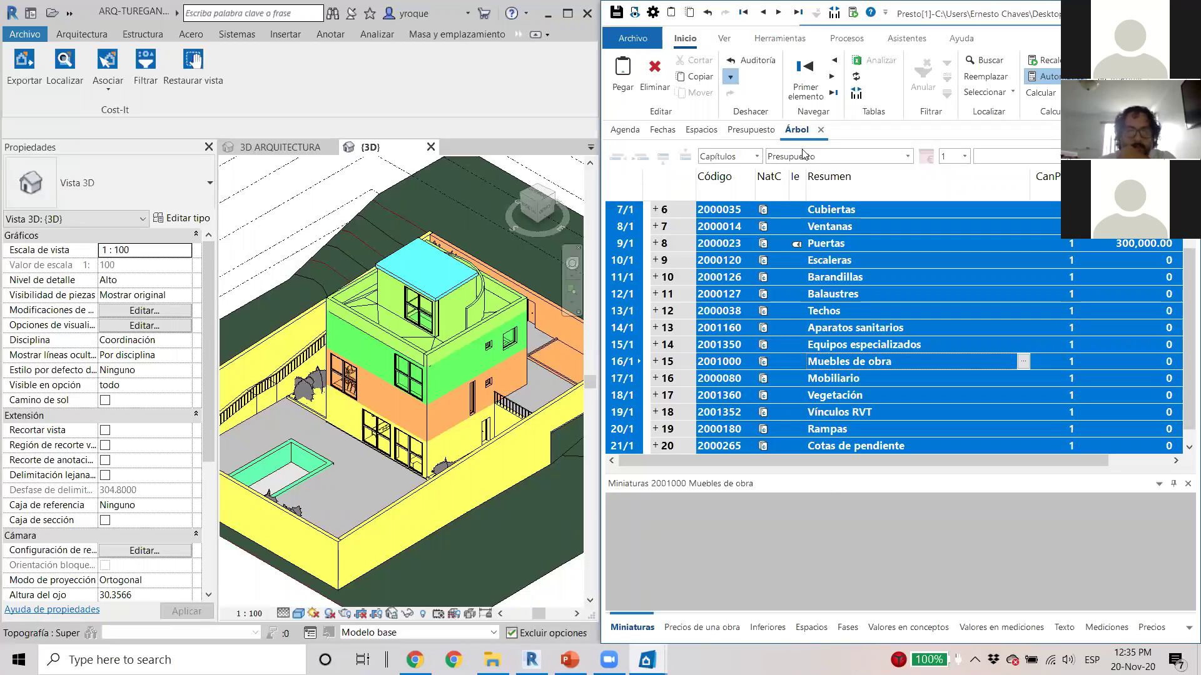
Step: Look at the floors listed in Espacios and return to the Árbol chapter list in a maximized window
click(702, 133)
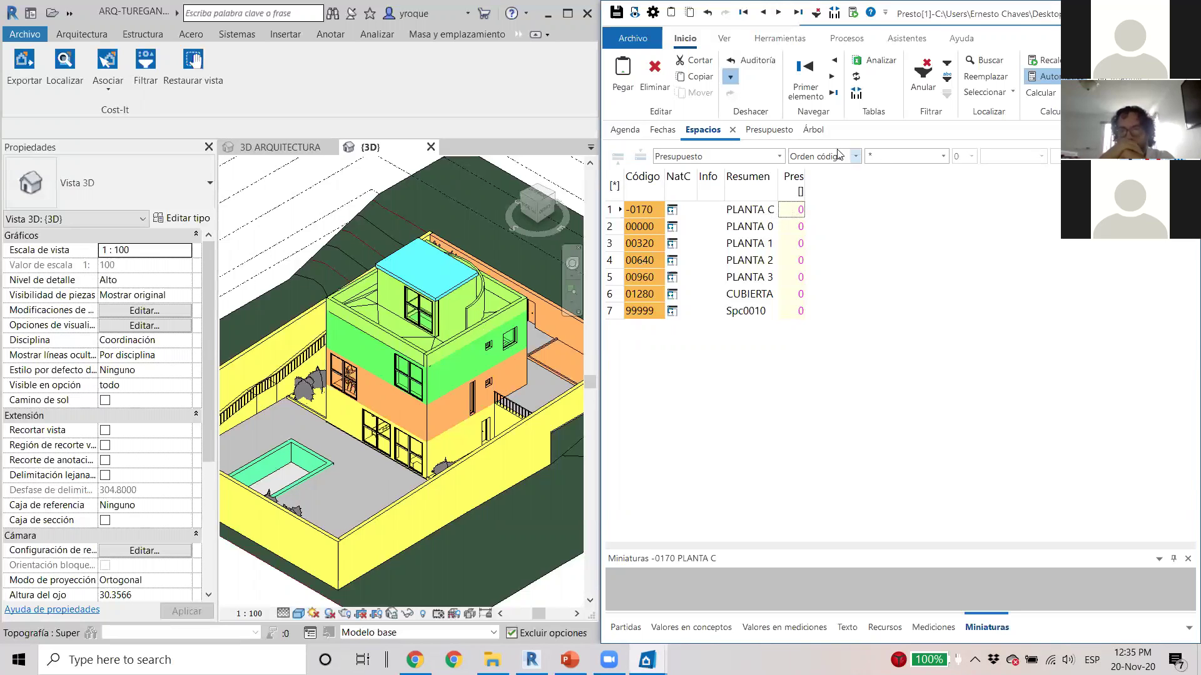
click(814, 133)
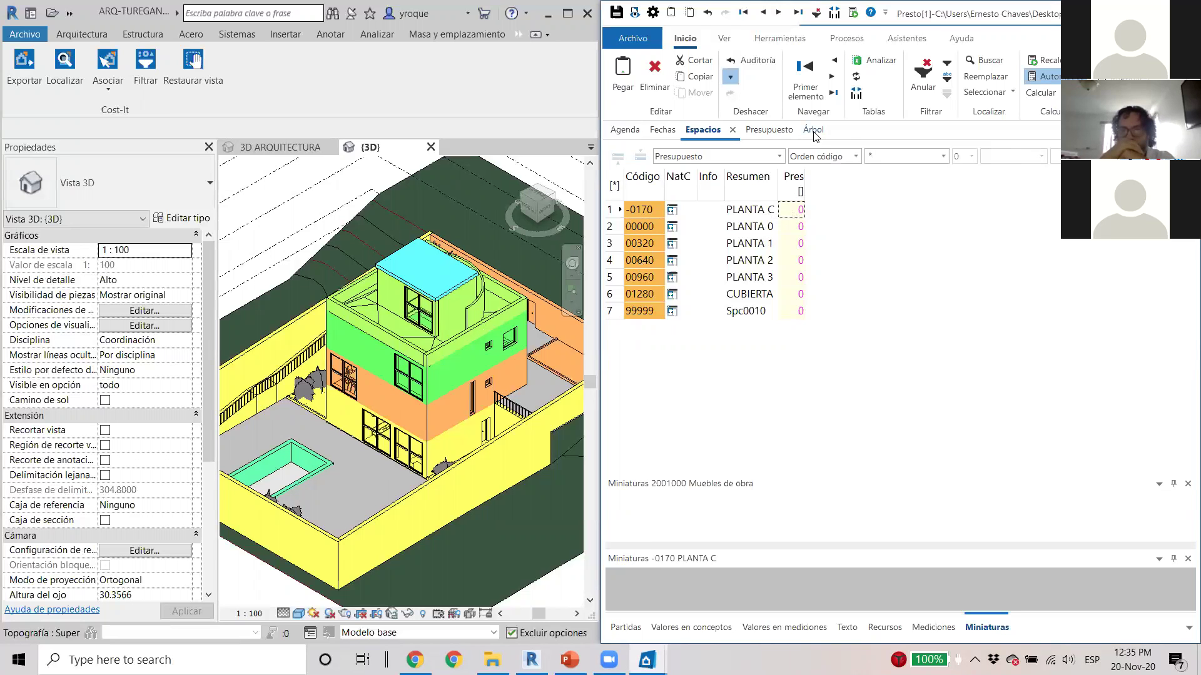
click(901, 313)
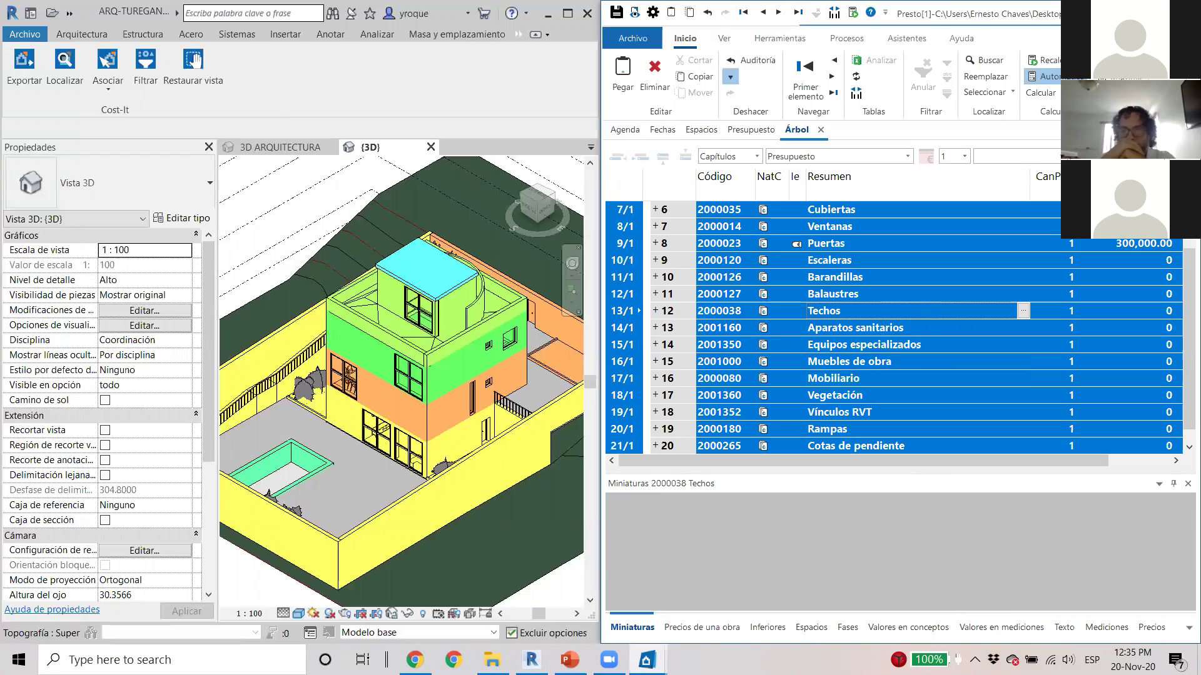
click(1147, 13)
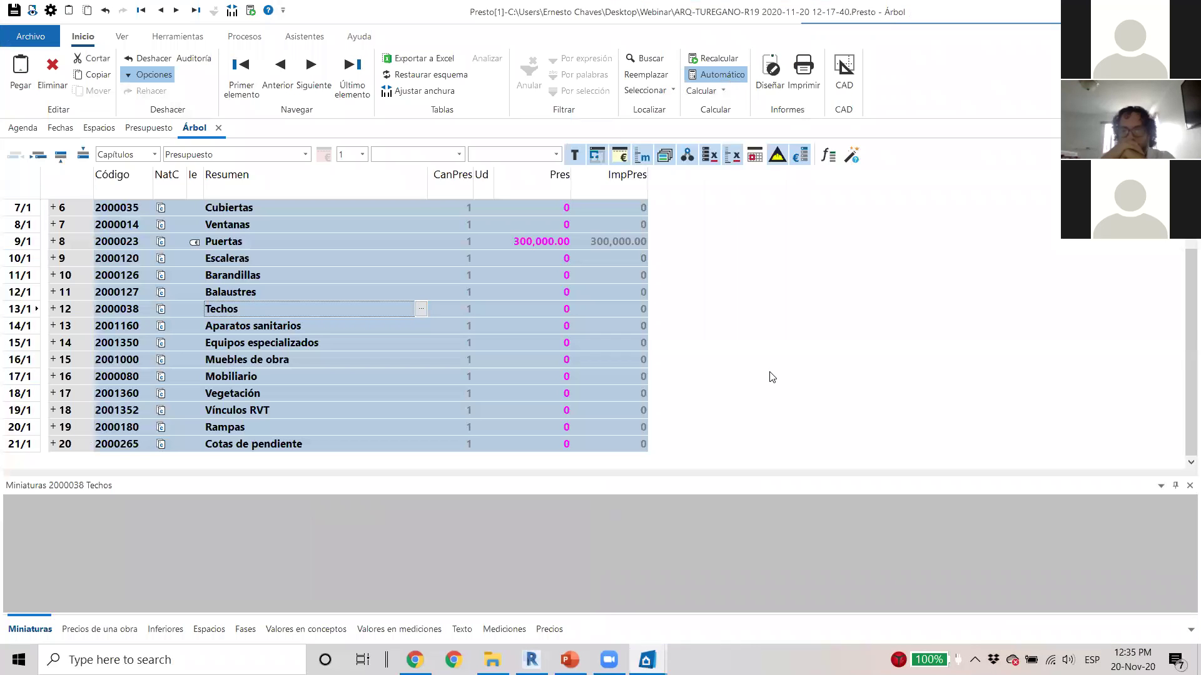
Step: Restore the budget window to its smaller size, move it aside, and switch to the Caso Estudio slide in PowerPoint
mouse_move(588, 654)
click(1150, 11)
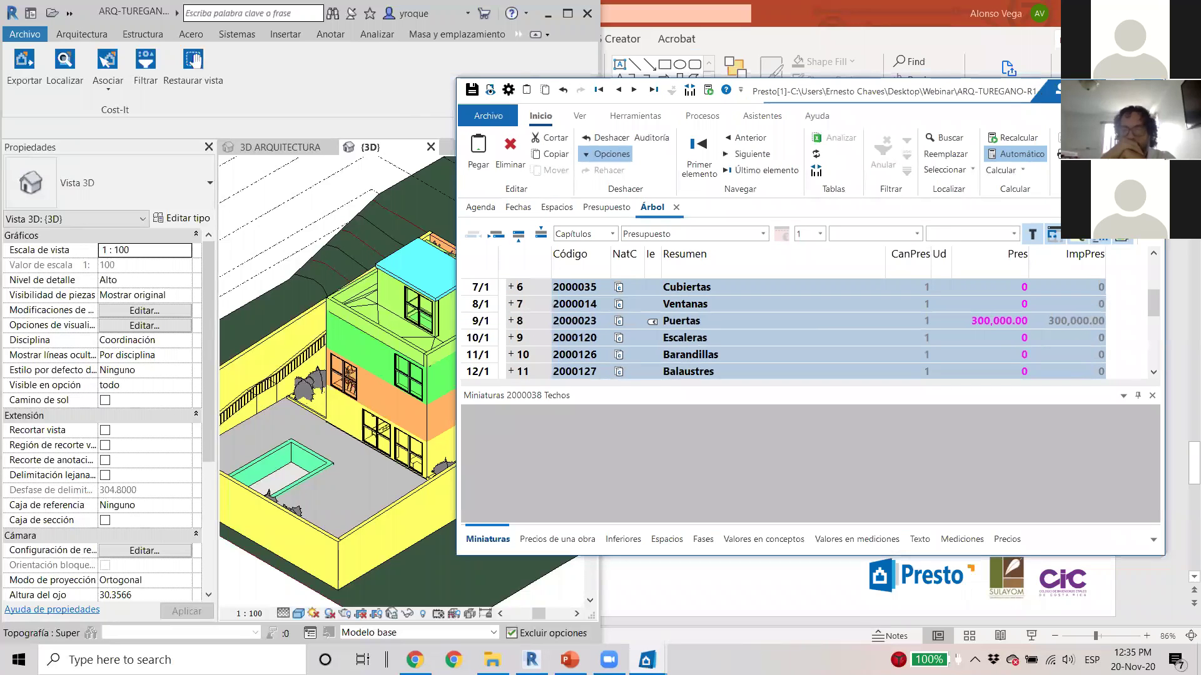
drag(976, 91, 997, 64)
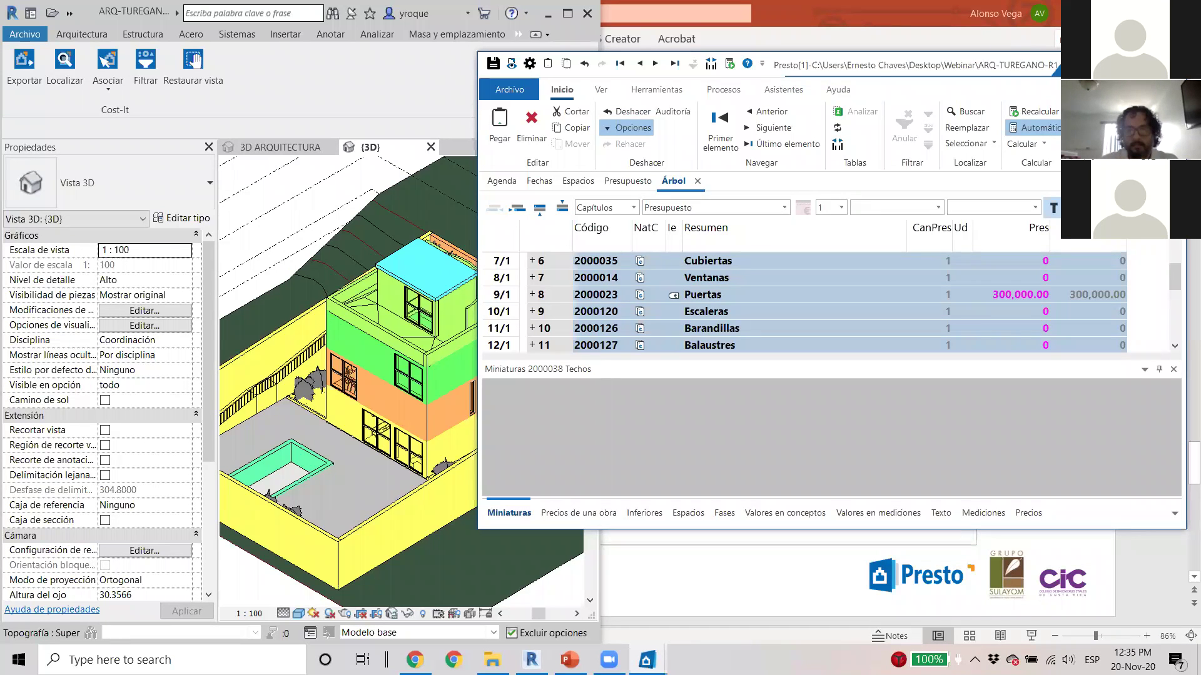
click(985, 116)
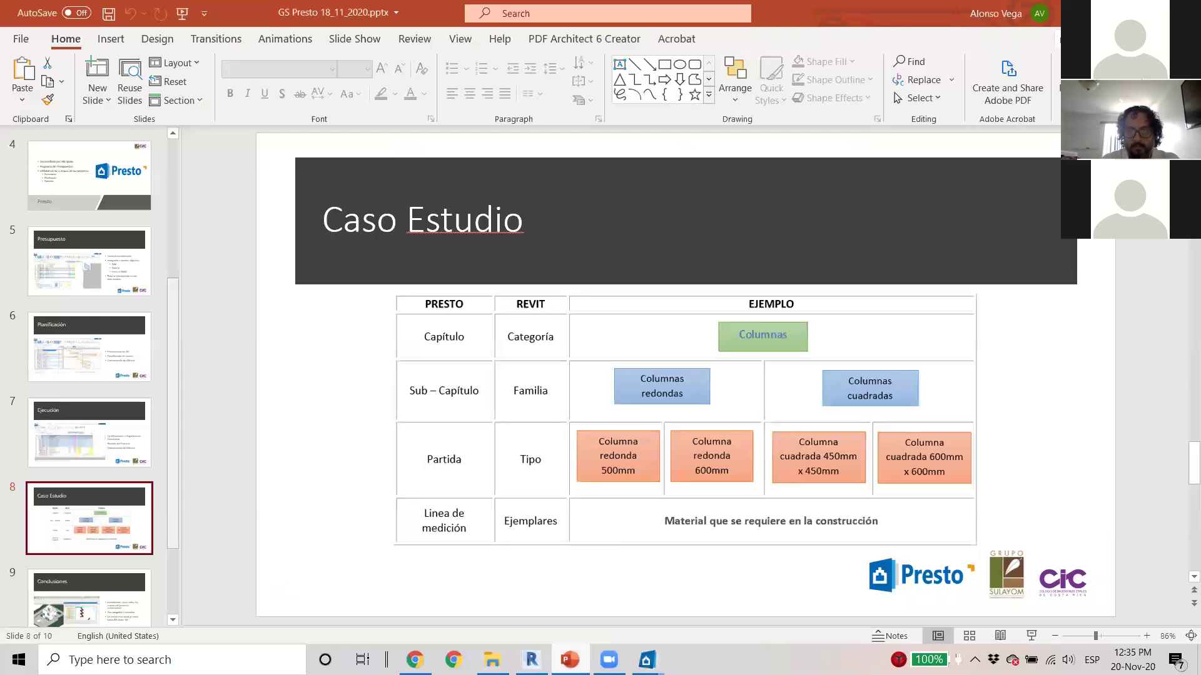
click(1184, 331)
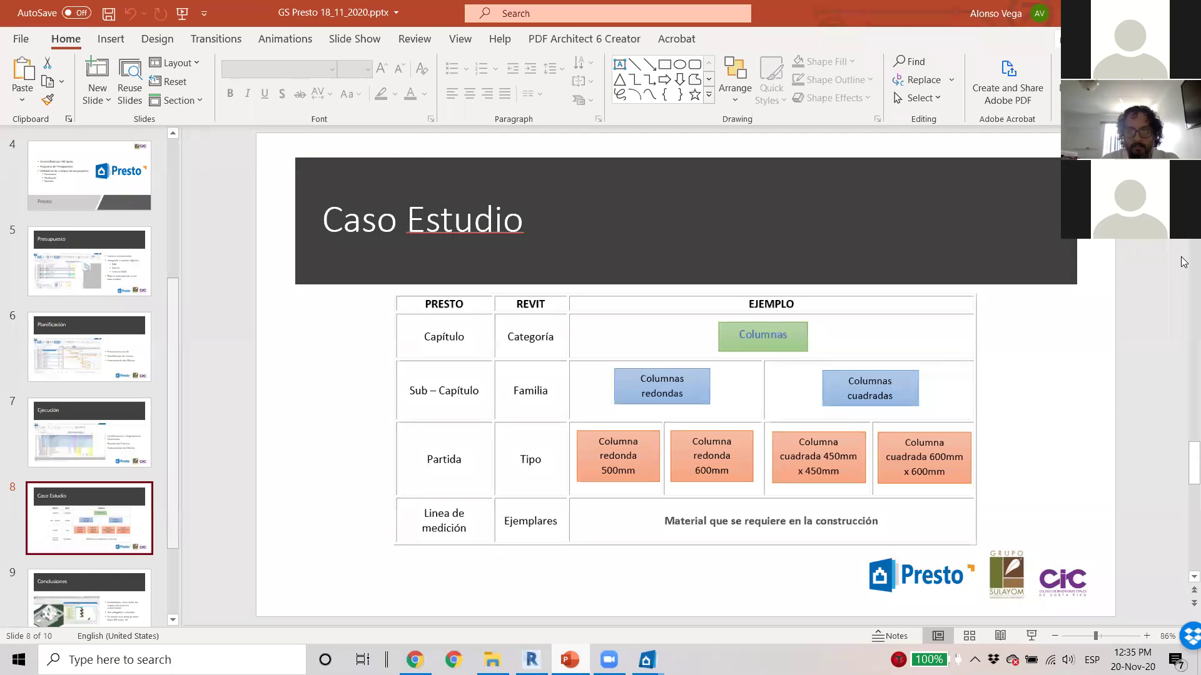